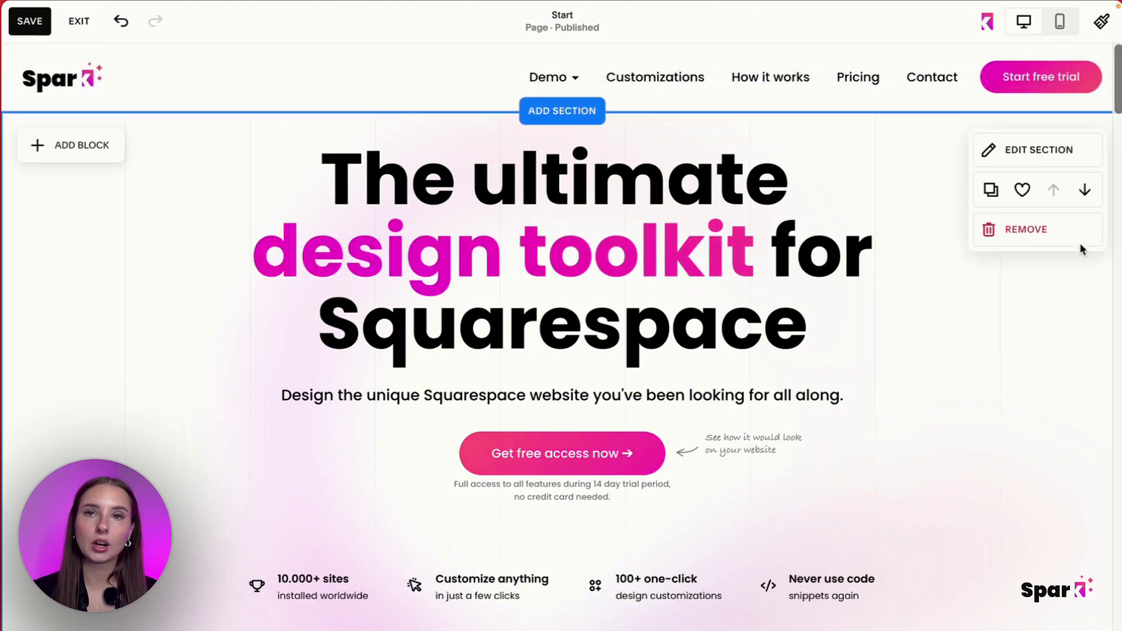
# Step: Exit the Start page editor, discarding the unsaved changes, and reopen the page for editing
pyautogui.click(76, 25)
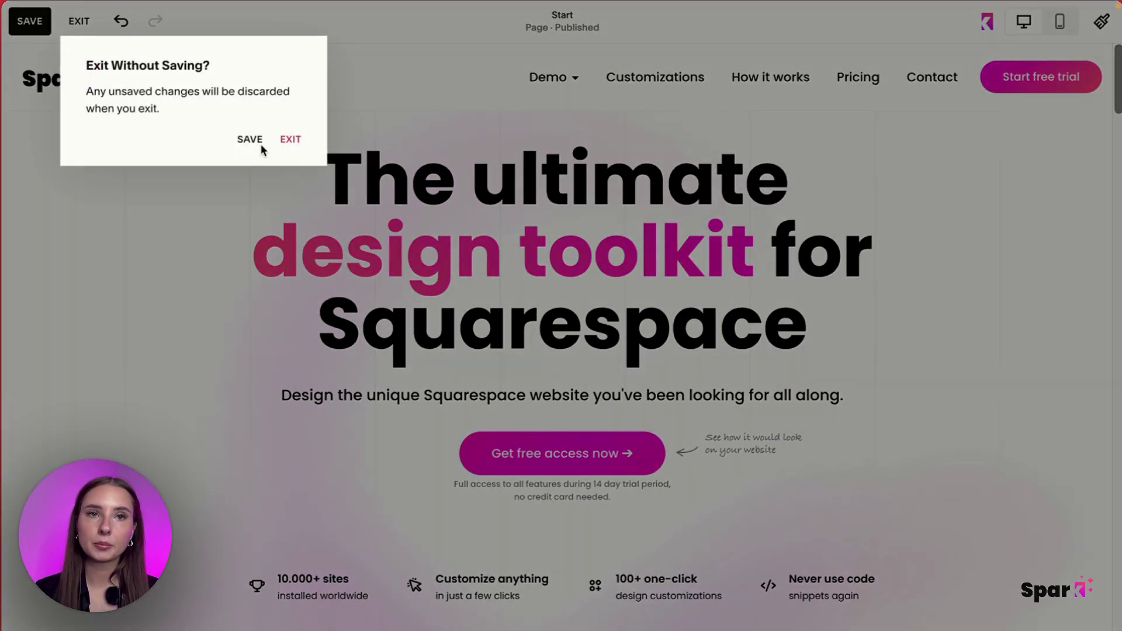
pyautogui.click(292, 139)
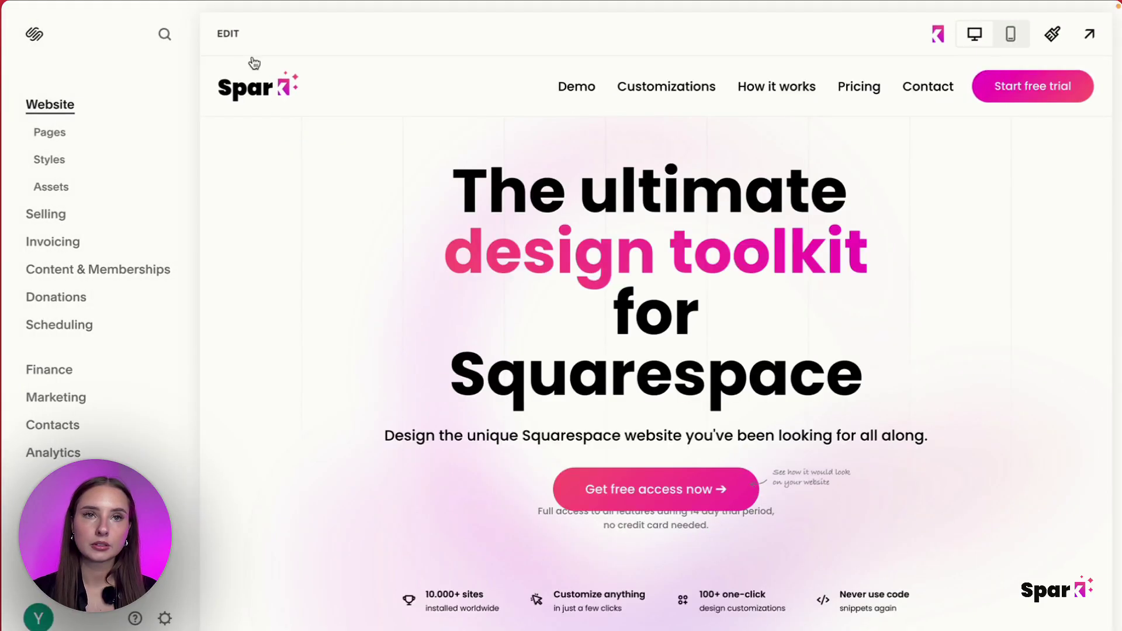
pyautogui.click(229, 35)
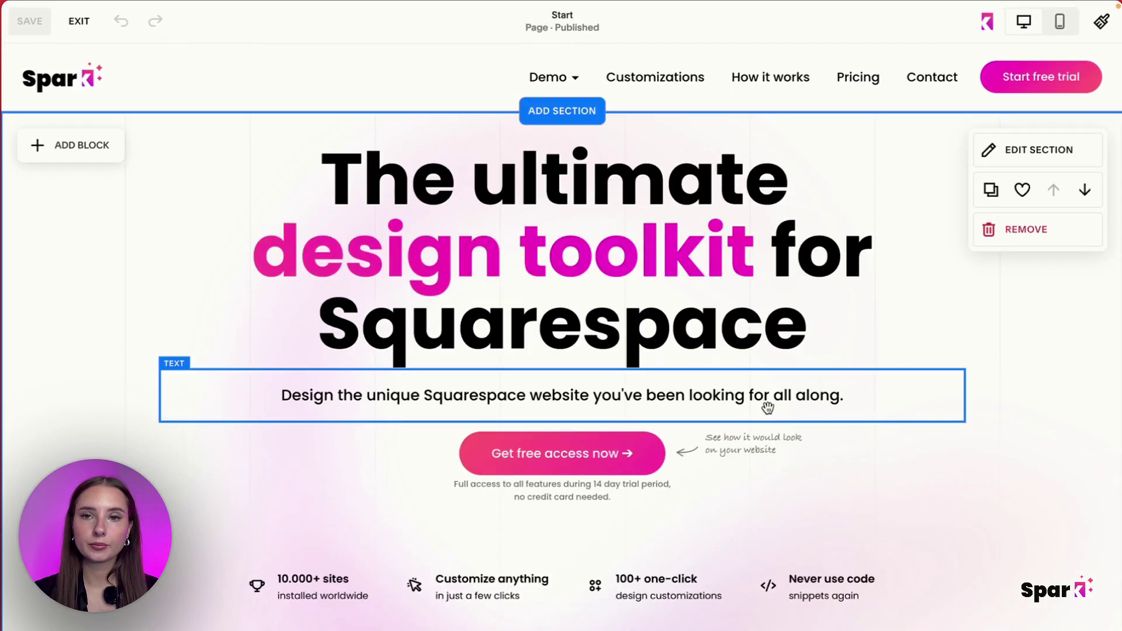
# Step: Add a team carousel section from the People category above the "100+ design customizations" section
pyautogui.scroll(-3, 767, 408)
pyautogui.scroll(3, 768, 408)
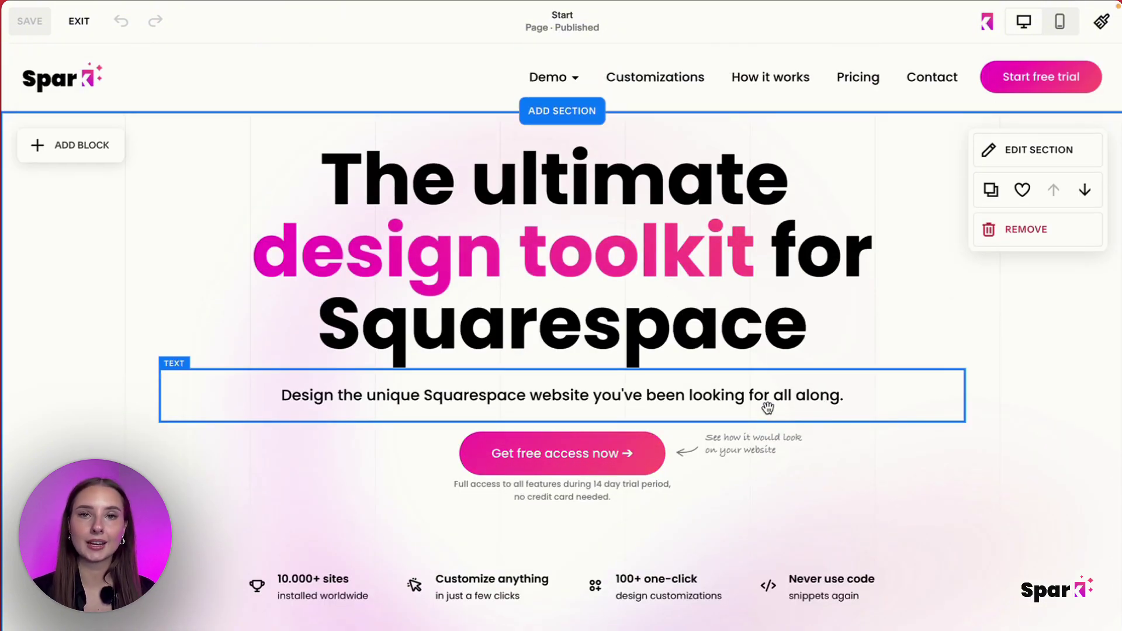
pyautogui.scroll(-10, 767, 408)
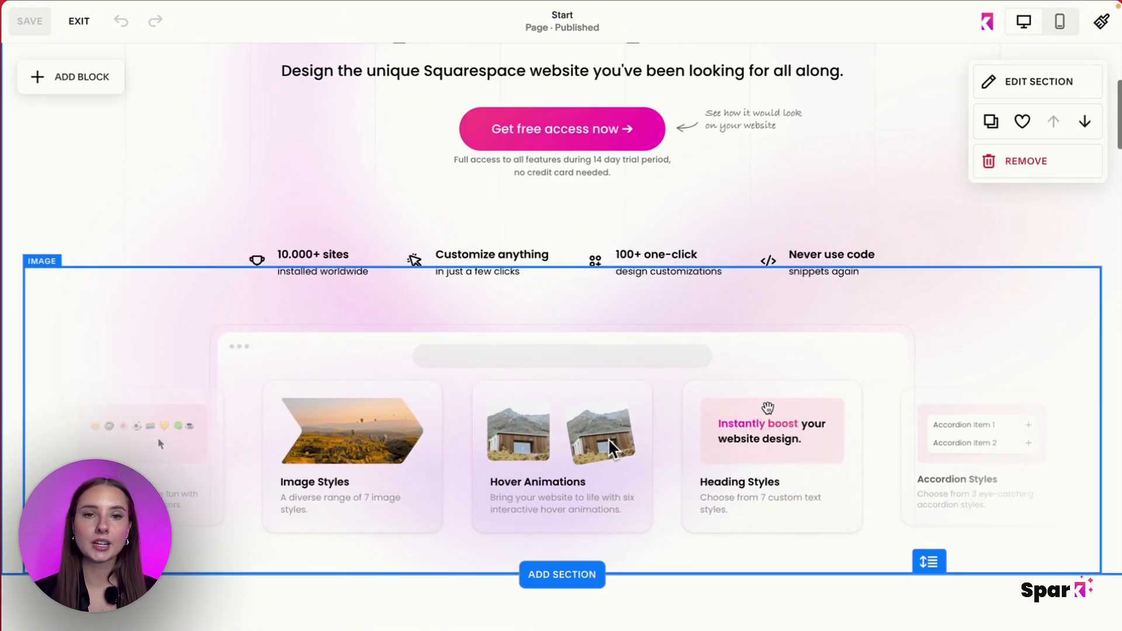
pyautogui.scroll(-3, 767, 412)
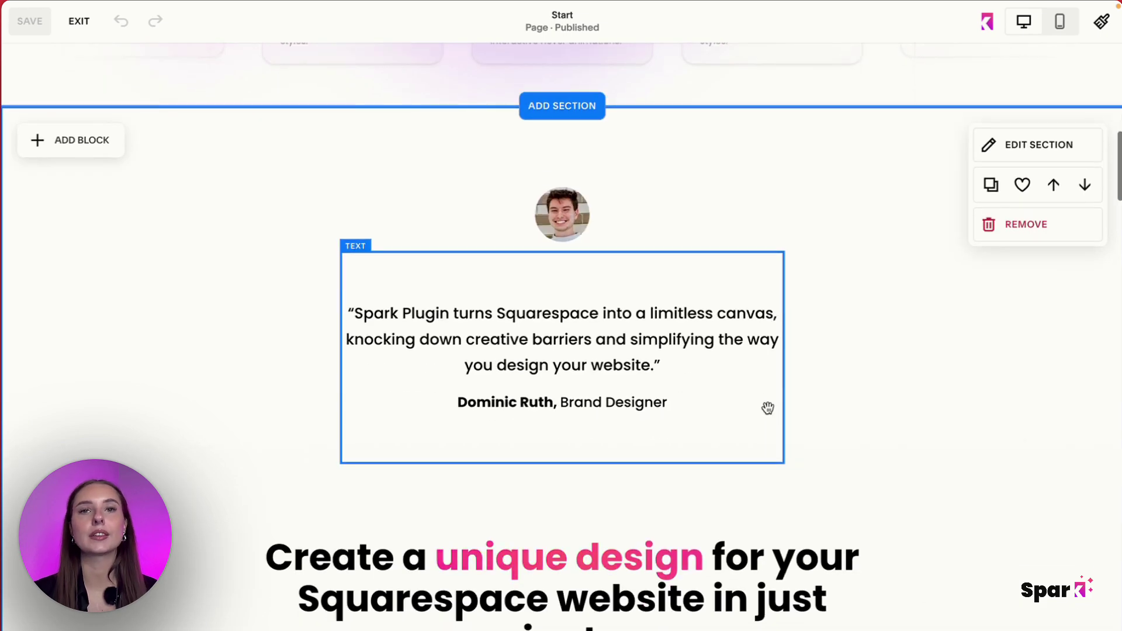
pyautogui.scroll(-9, 768, 408)
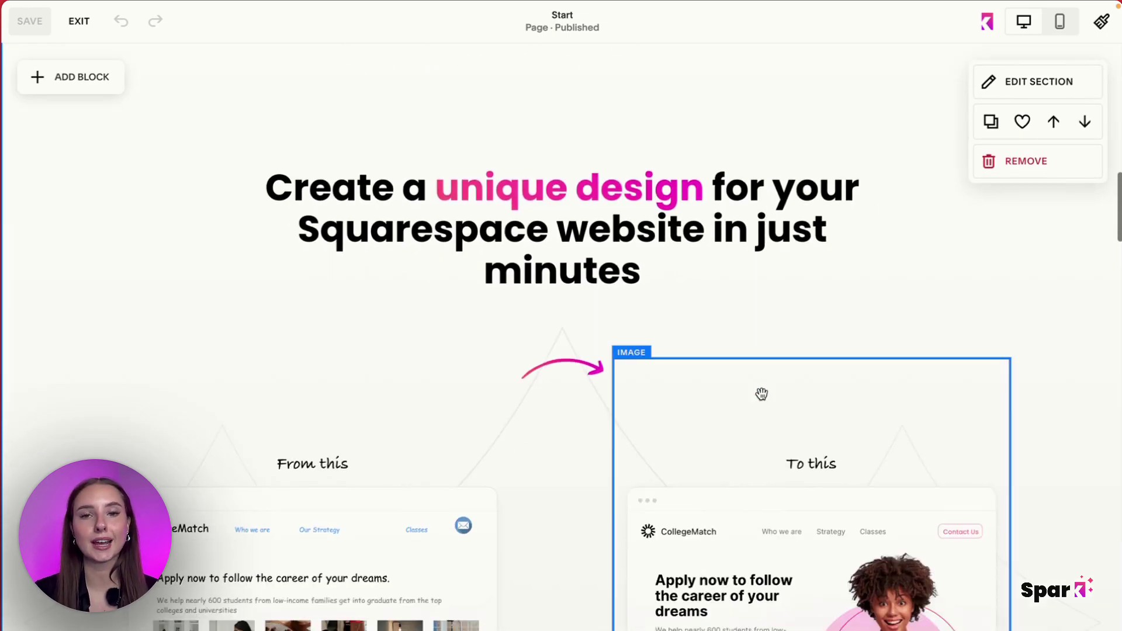
pyautogui.scroll(10, 491, 506)
pyautogui.scroll(15, 558, 560)
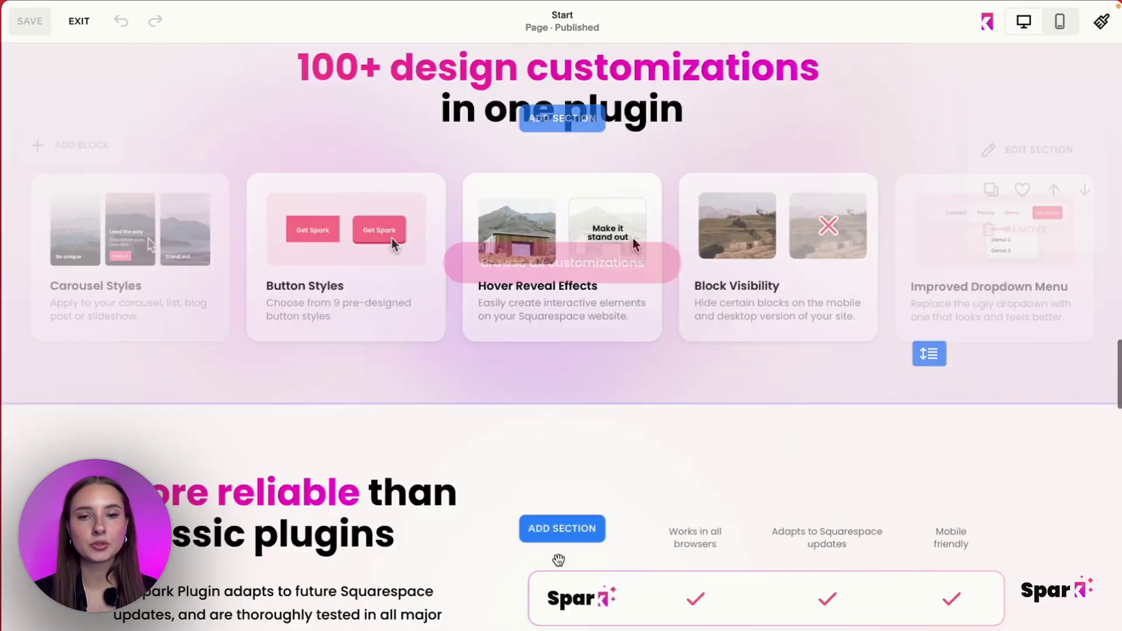
pyautogui.click(589, 168)
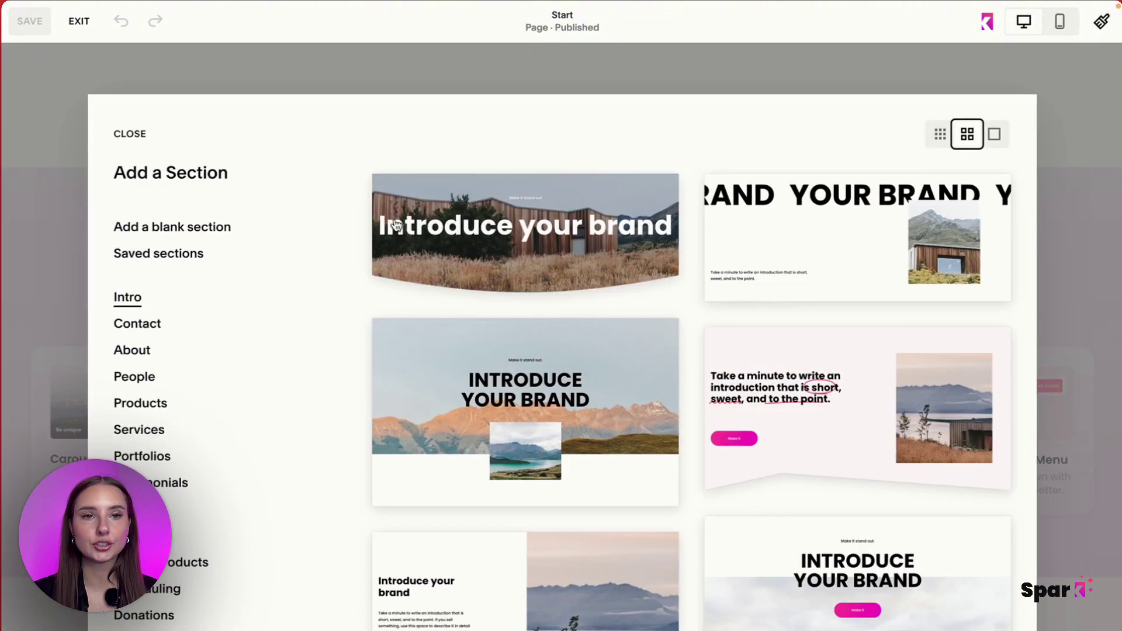
pyautogui.click(135, 376)
pyautogui.scroll(-3, 570, 418)
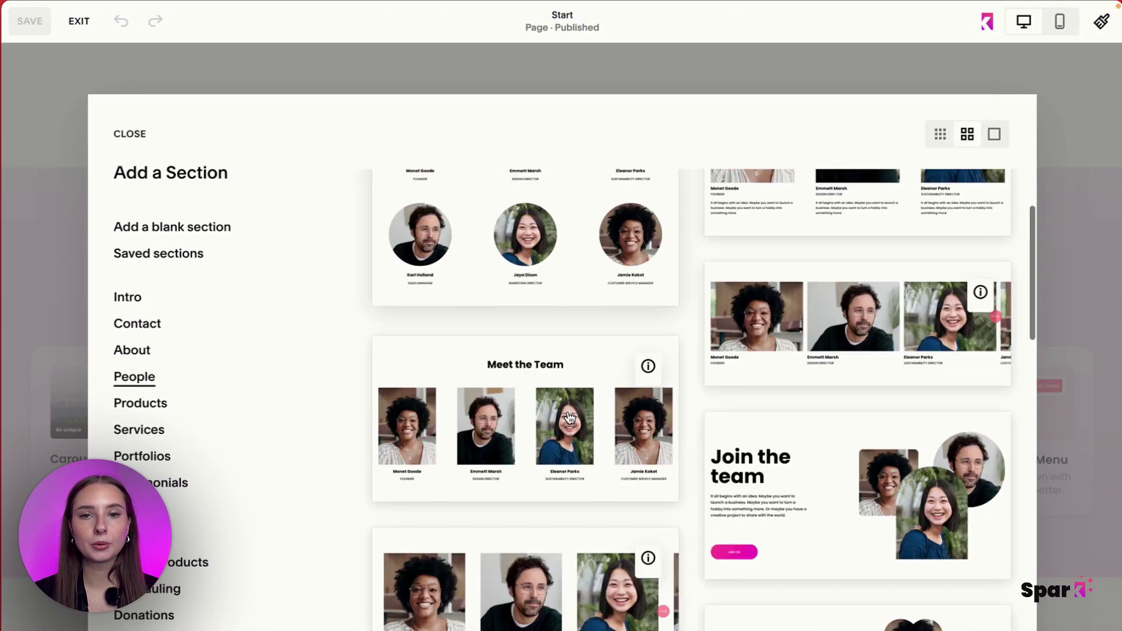
pyautogui.click(569, 419)
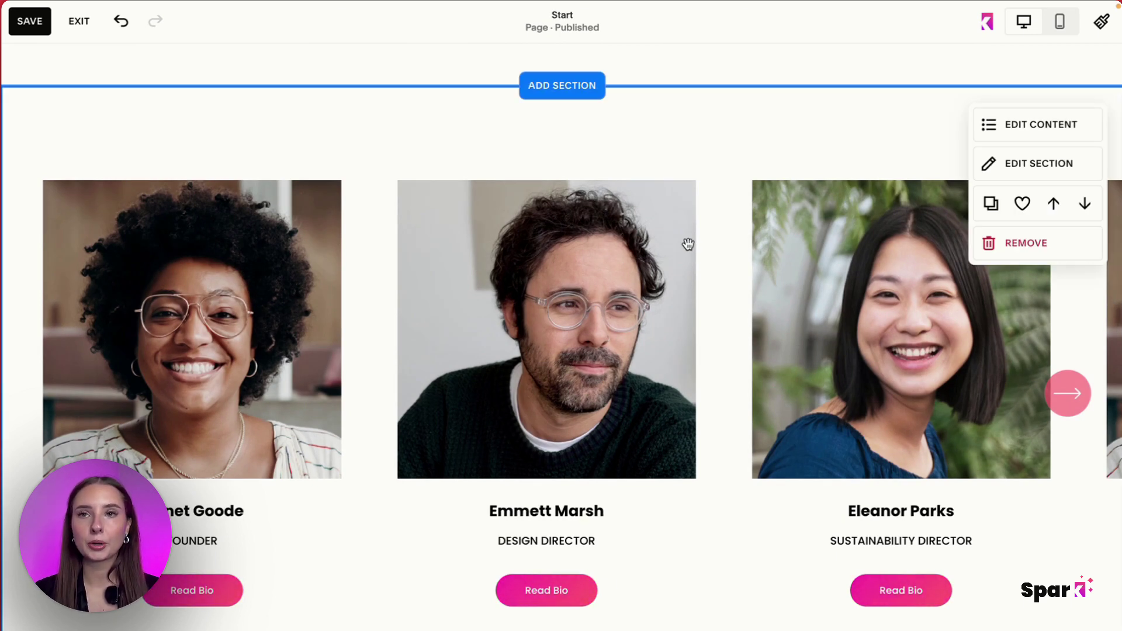
# Step: Open the Spark plugin's Lists & carousels customizations and select the team carousel for single-section styling
pyautogui.click(987, 23)
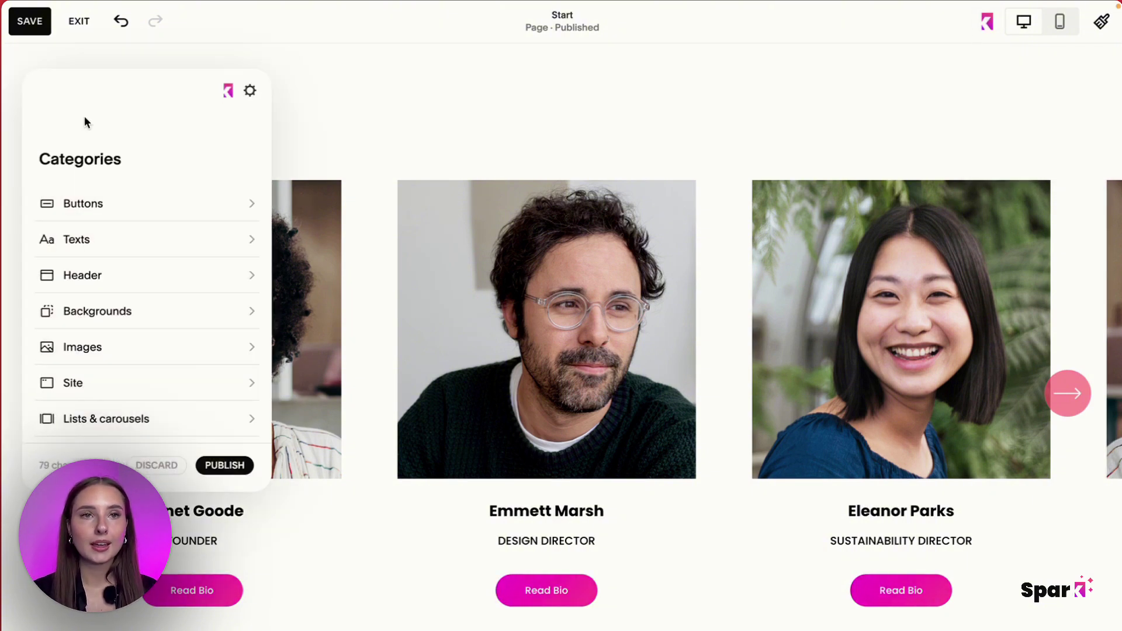
pyautogui.moveTo(136, 128); pyautogui.dragTo(855, 141)
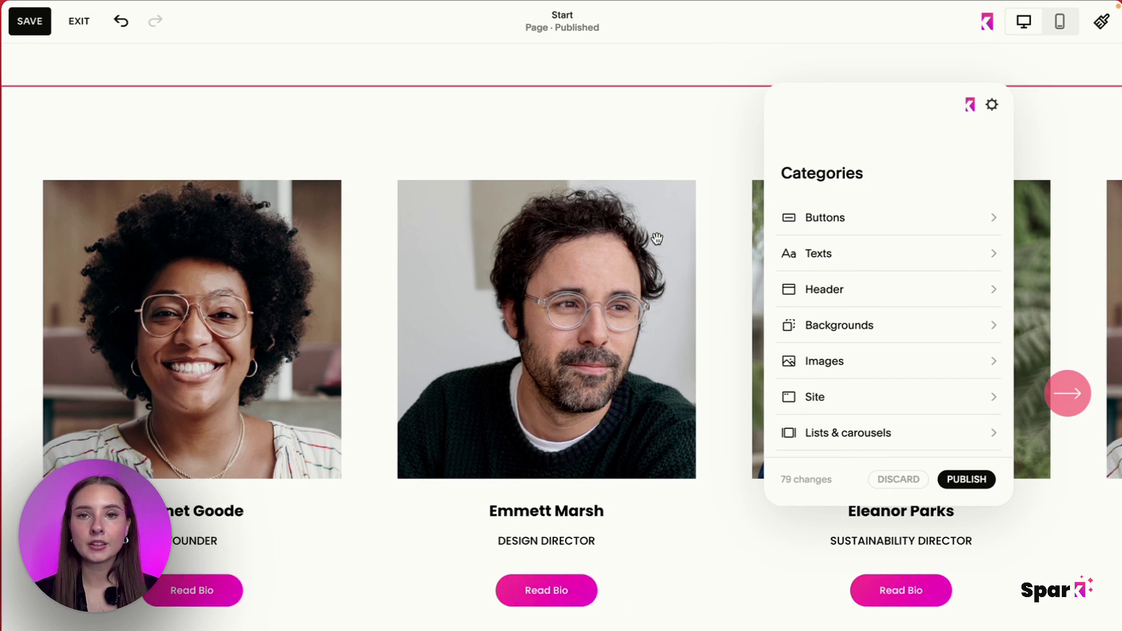
pyautogui.scroll(-2, 807, 319)
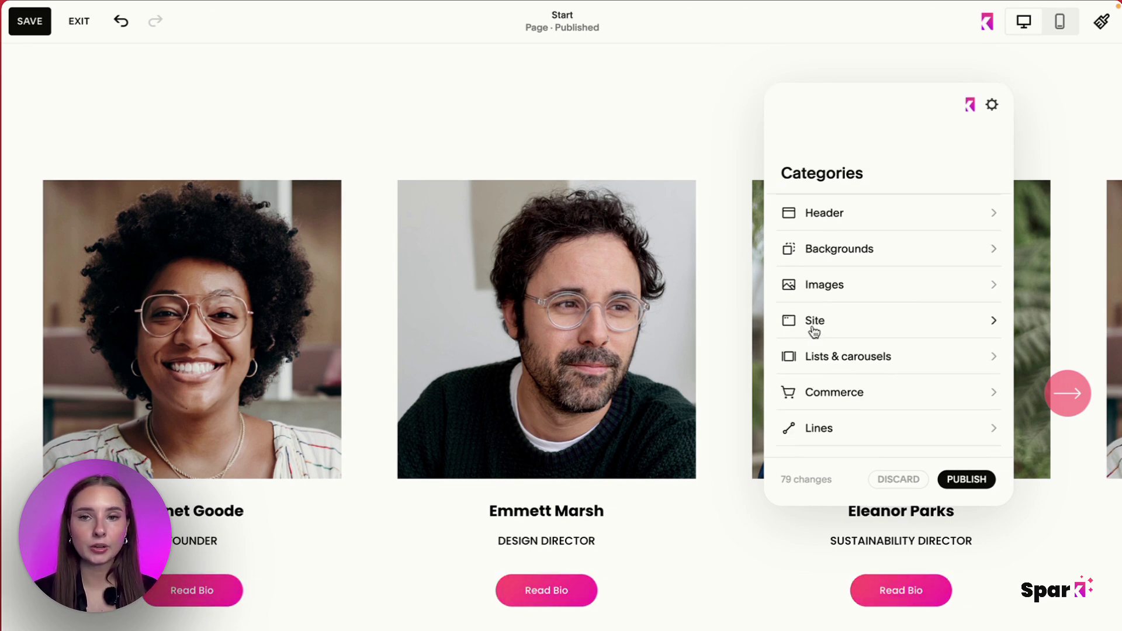
pyautogui.click(851, 356)
pyautogui.click(872, 225)
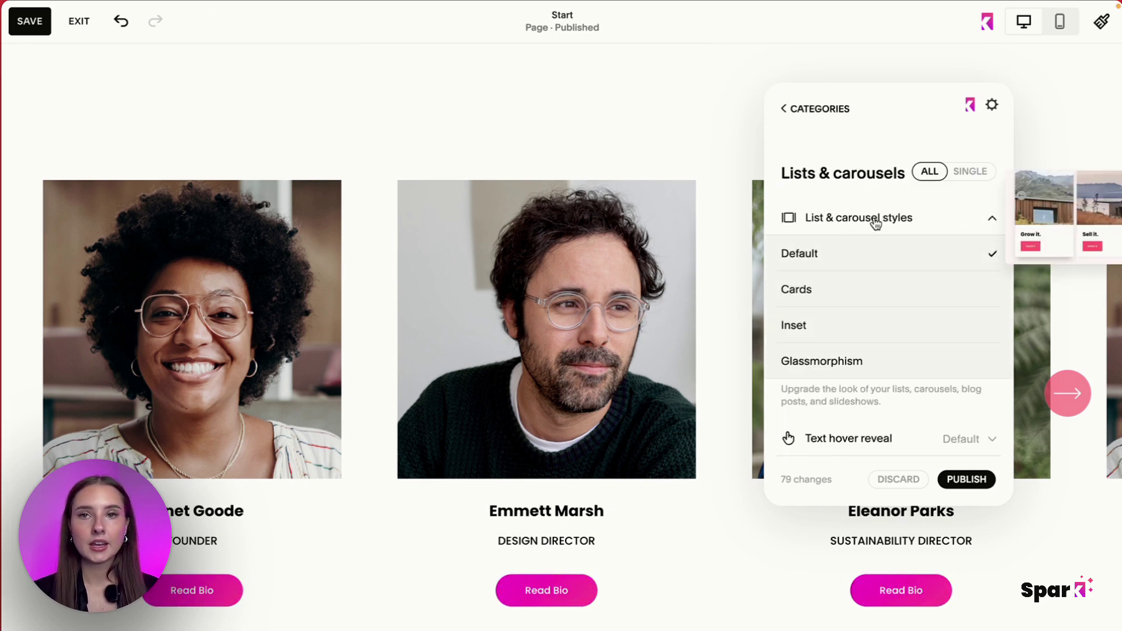
pyautogui.click(497, 296)
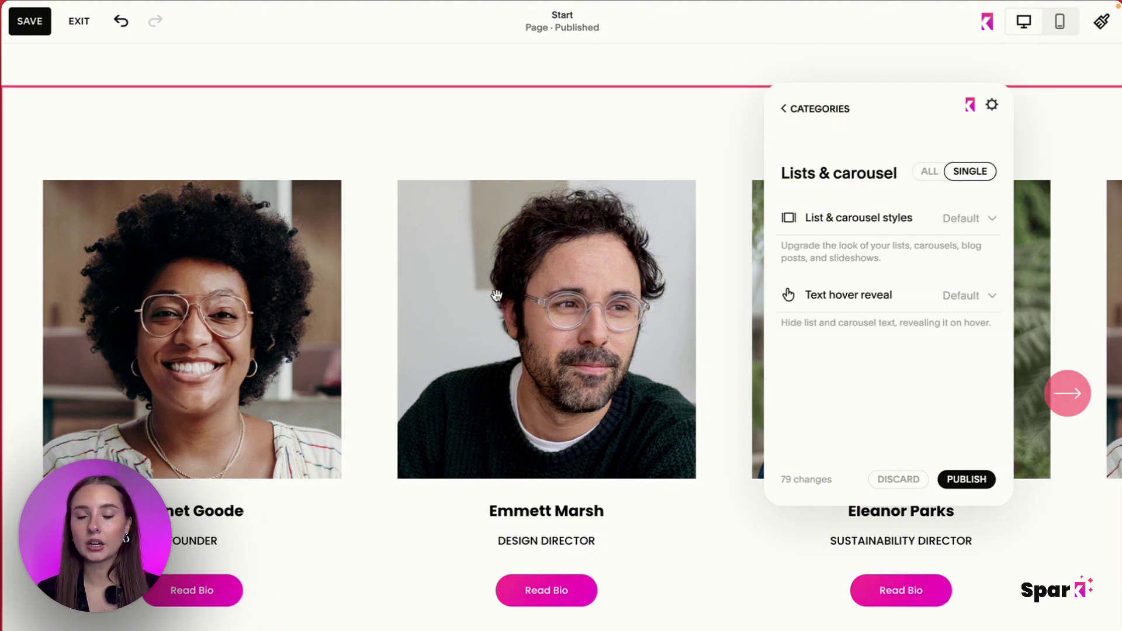
# Step: Try the Cards, Inset and Glassmorphism styles on the team carousel and settle on Cards
pyautogui.click(872, 226)
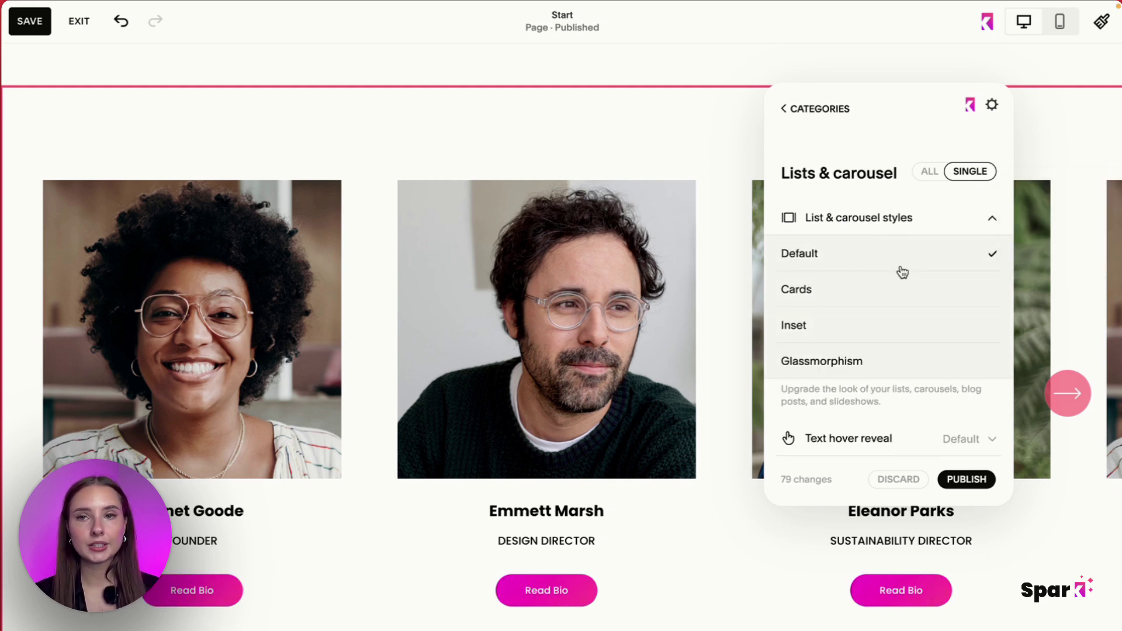
pyautogui.click(844, 297)
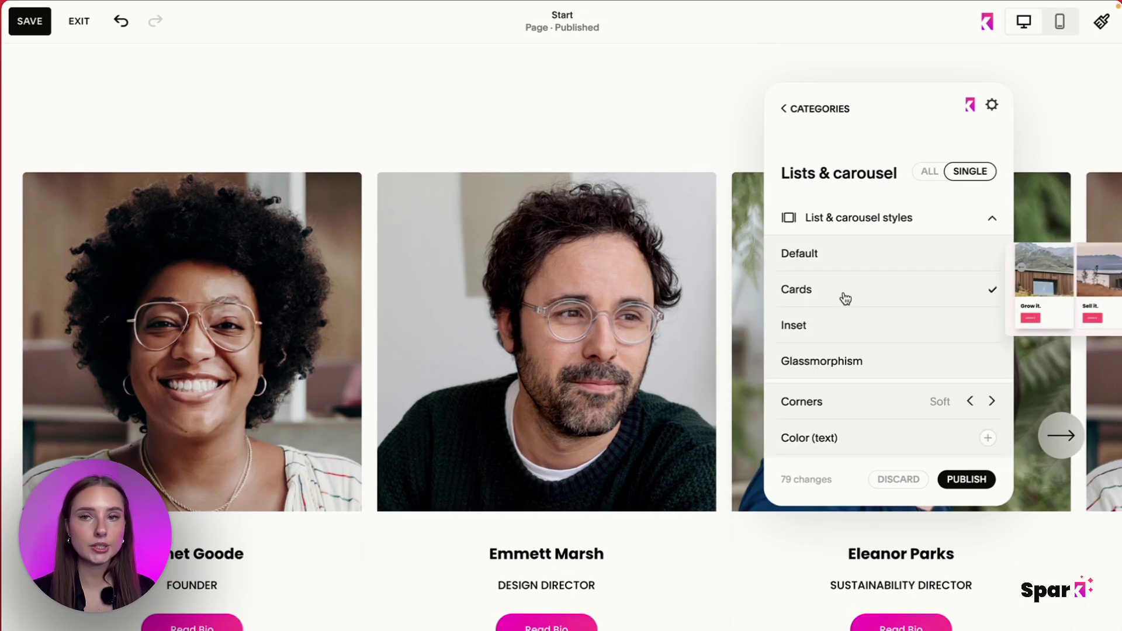
pyautogui.click(840, 339)
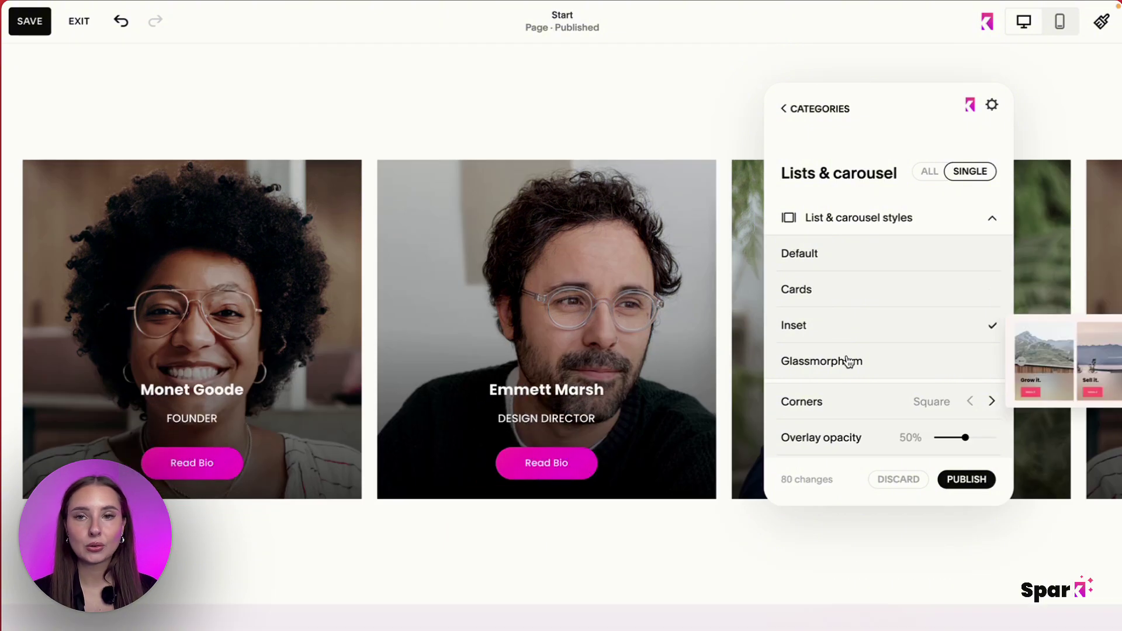
pyautogui.click(850, 363)
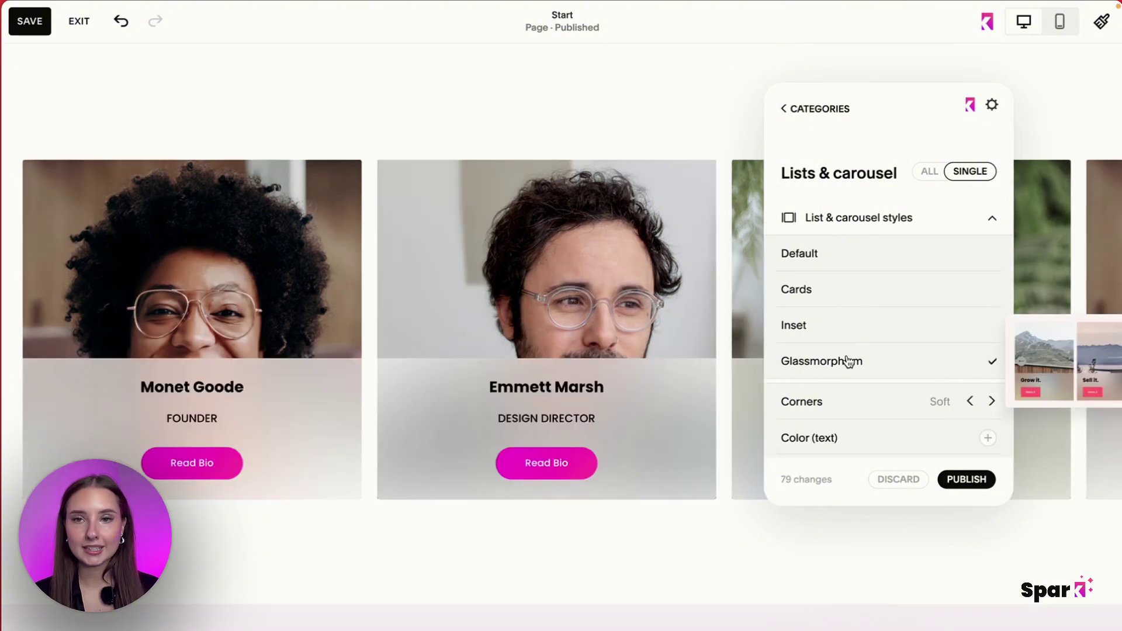
pyautogui.click(854, 295)
# Step: Try Extra soft corners on the carousel cards and settle on Square corners
pyautogui.scroll(-3, 859, 298)
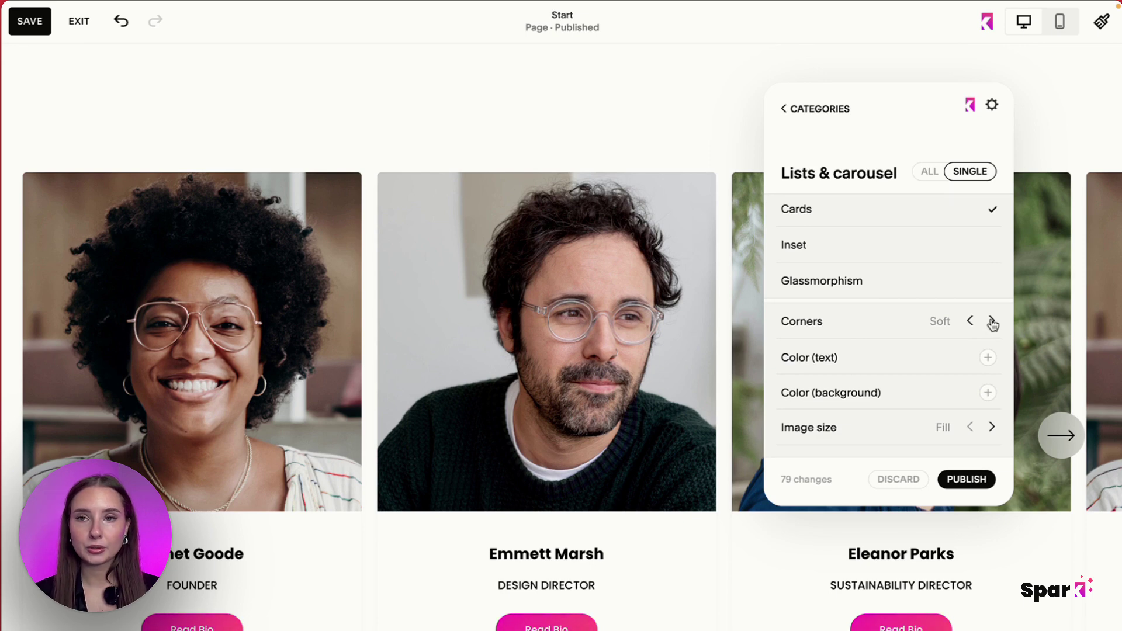
pyautogui.click(991, 321)
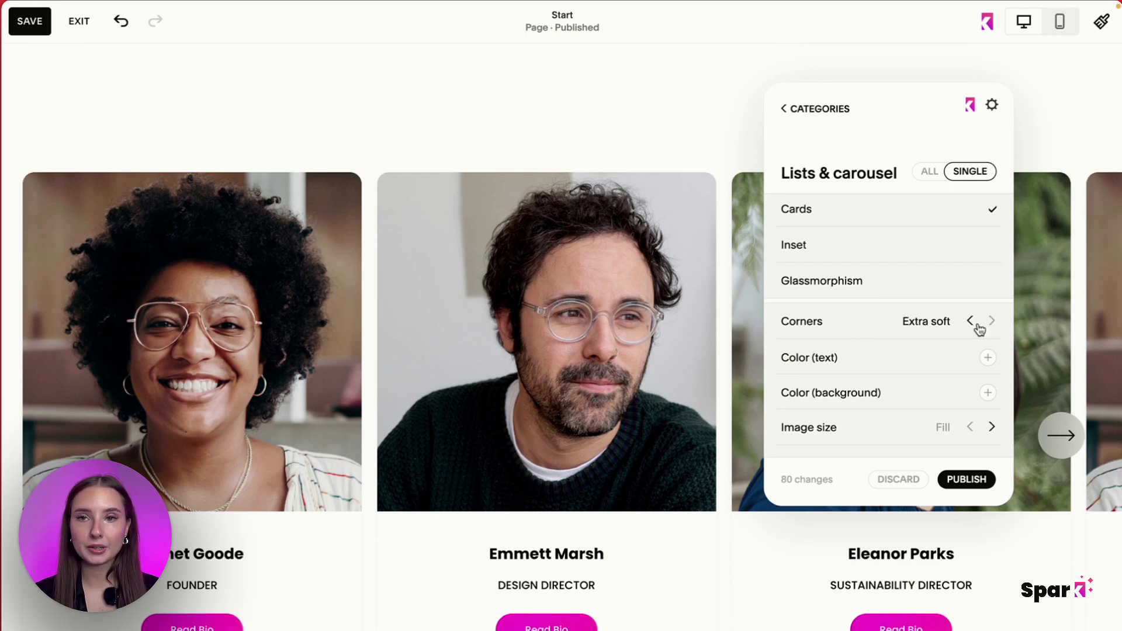
pyautogui.click(971, 322)
pyautogui.click(971, 322)
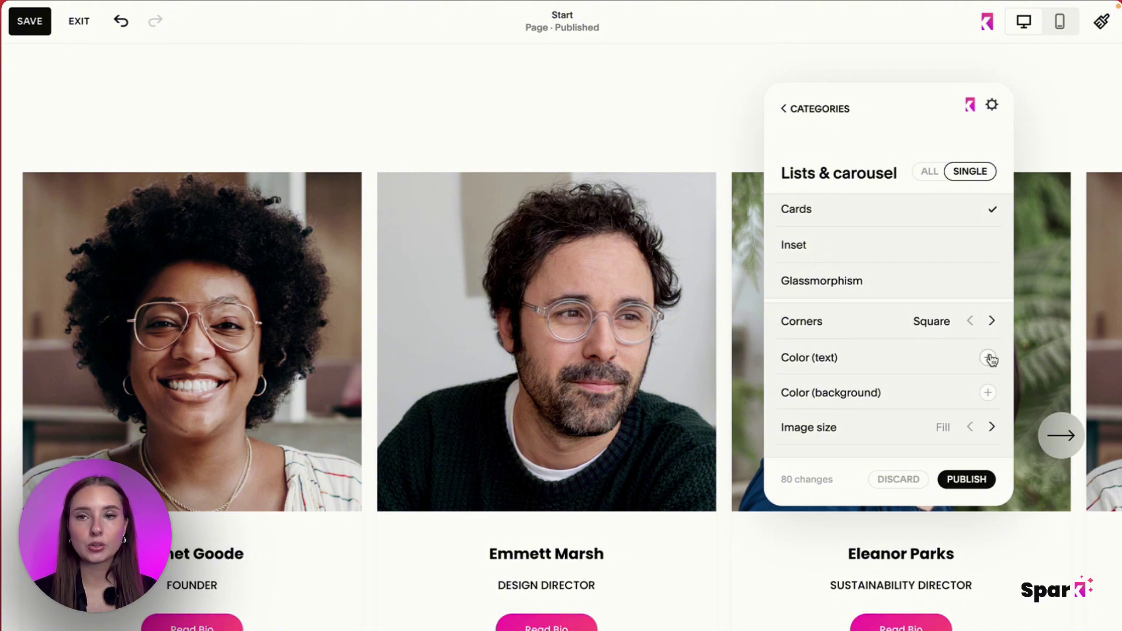
# Step: Try several palette text colors on the cards, settle on black (#000000), and set their background to the pale pink swatch
pyautogui.click(987, 357)
pyautogui.click(1031, 393)
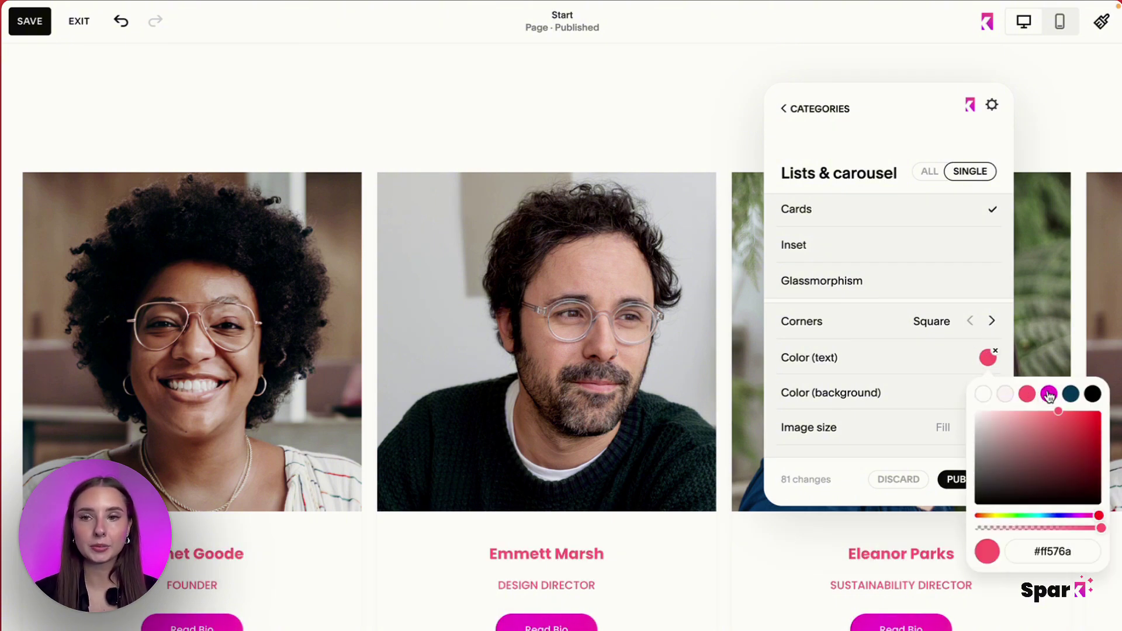
pyautogui.click(1049, 395)
pyautogui.click(1074, 397)
pyautogui.click(1090, 395)
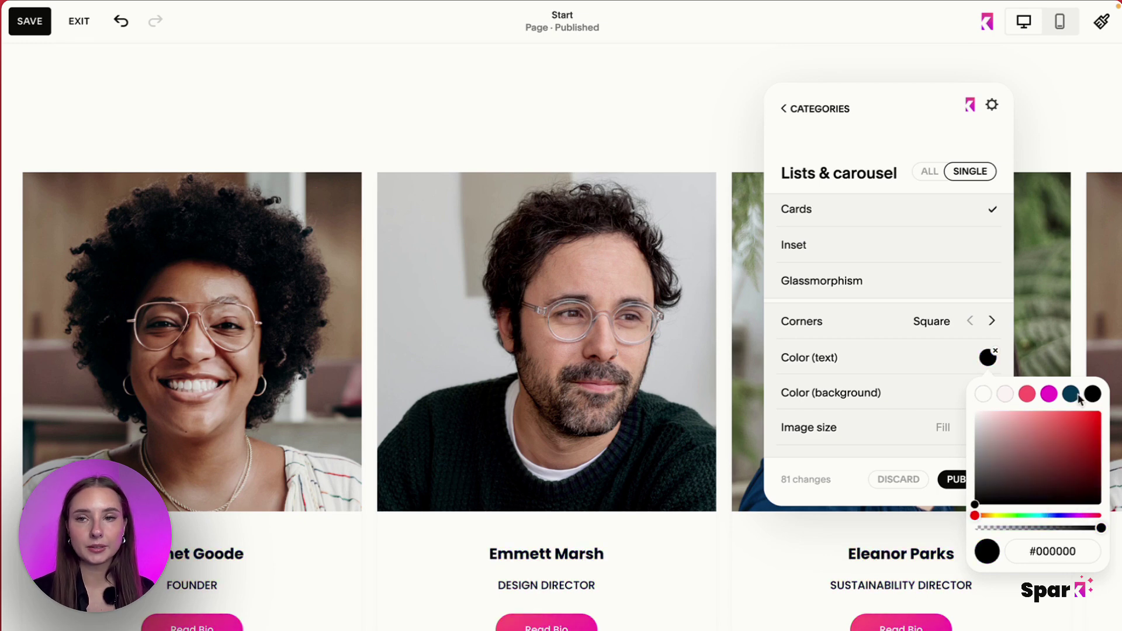
pyautogui.click(988, 355)
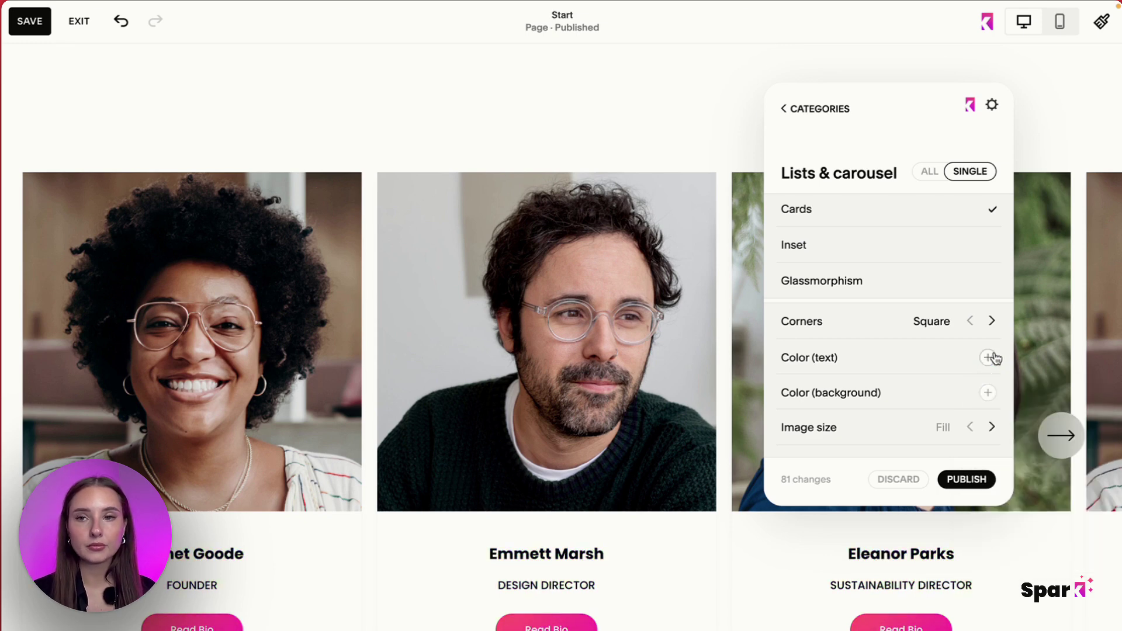
pyautogui.click(987, 393)
pyautogui.click(1003, 430)
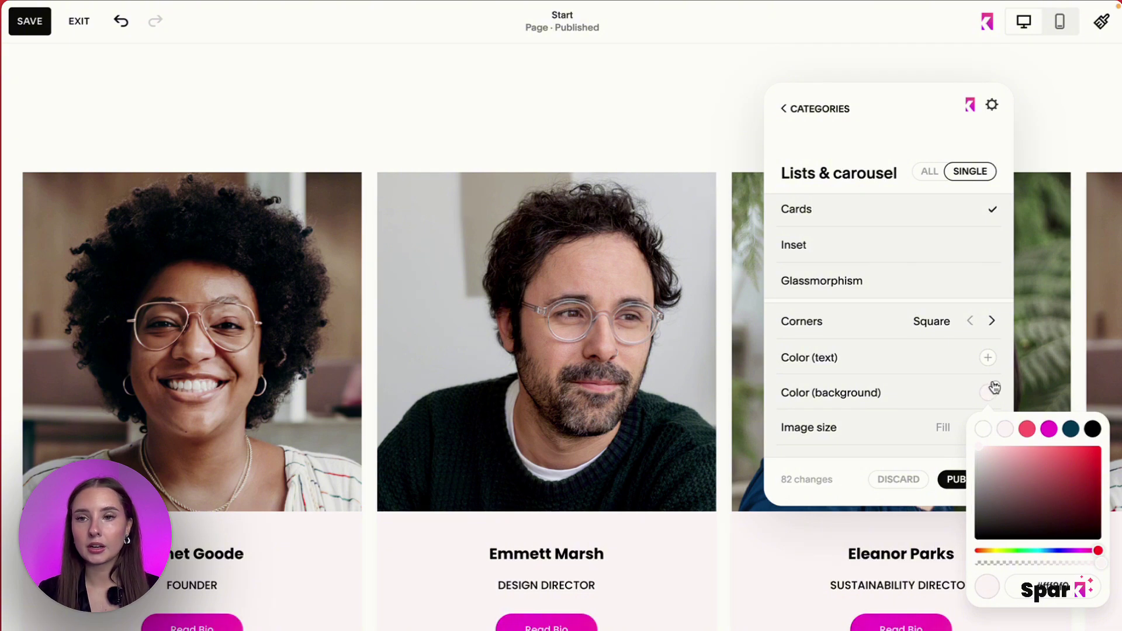
# Step: Try the Inset style on the team carousel and revert its background color
pyautogui.scroll(1, 942, 339)
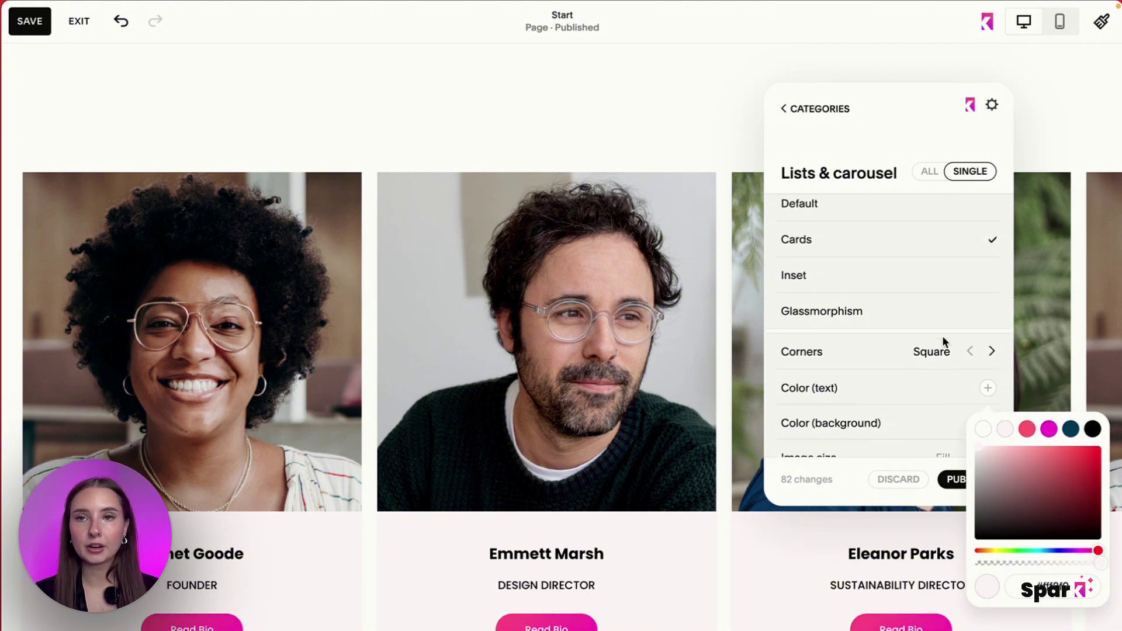
pyautogui.click(884, 281)
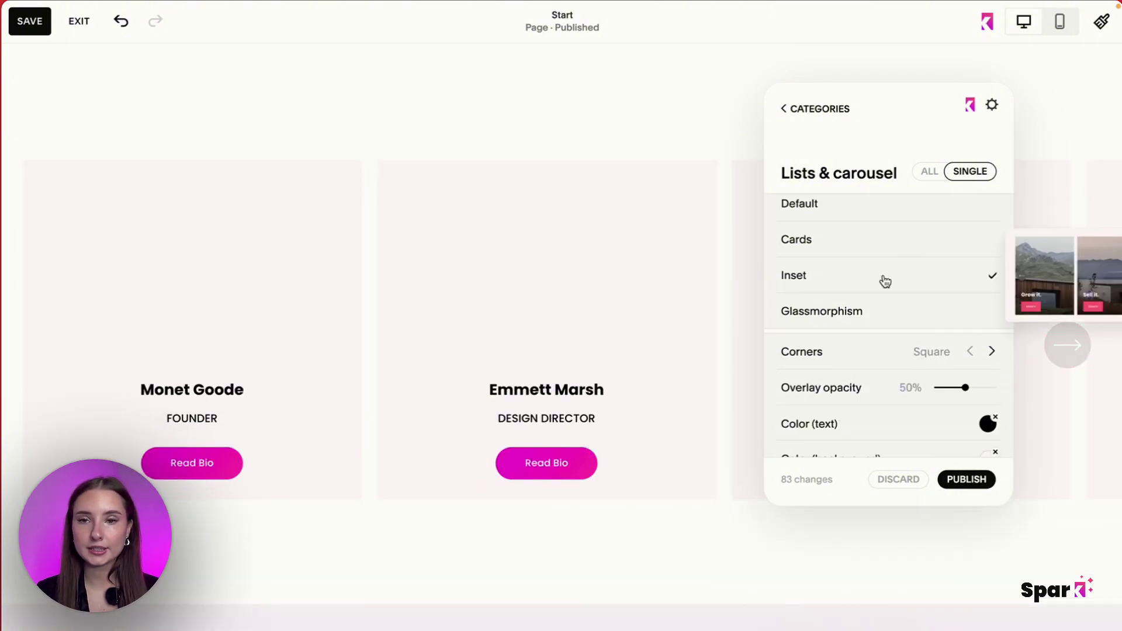
pyautogui.scroll(-1, 896, 383)
pyautogui.scroll(-1, 1016, 370)
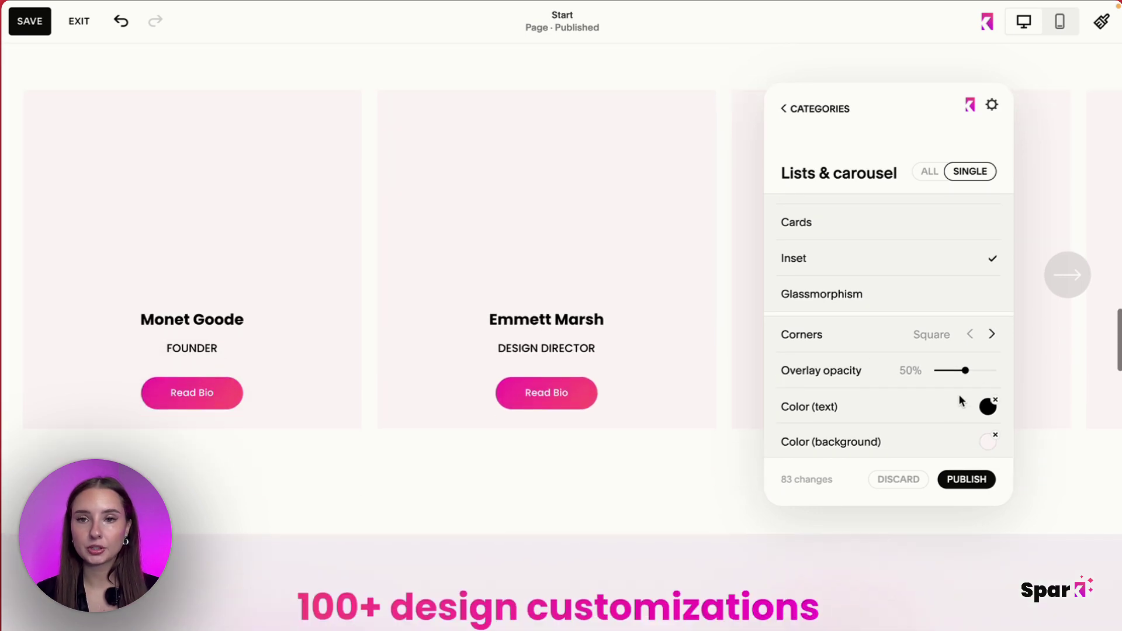
pyautogui.scroll(2, 950, 399)
pyautogui.scroll(-4, 982, 374)
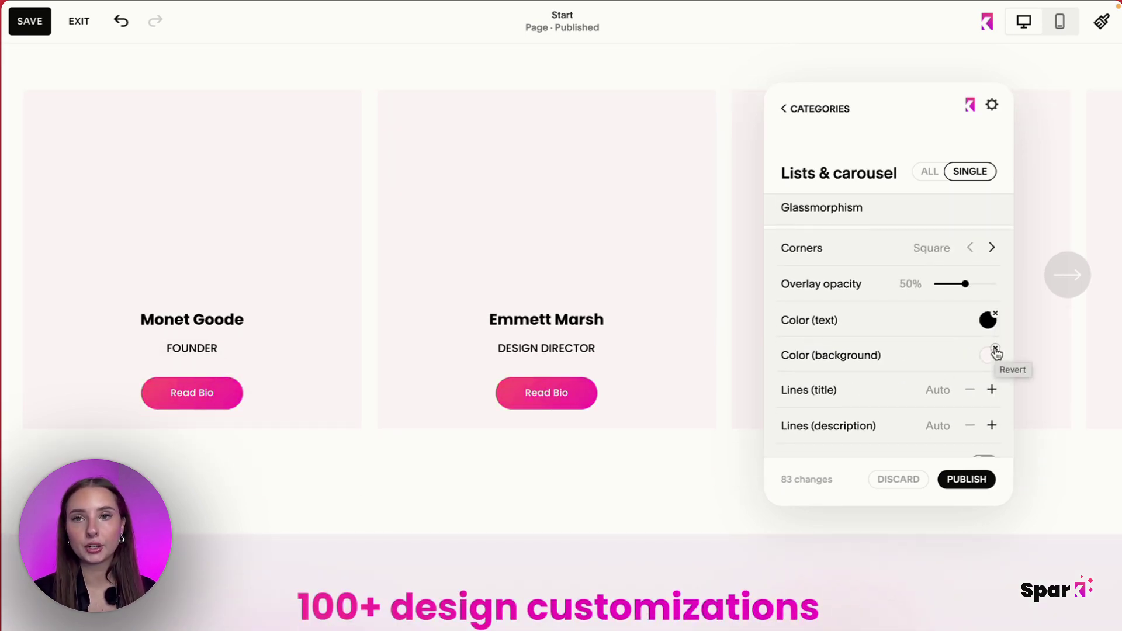
pyautogui.click(995, 352)
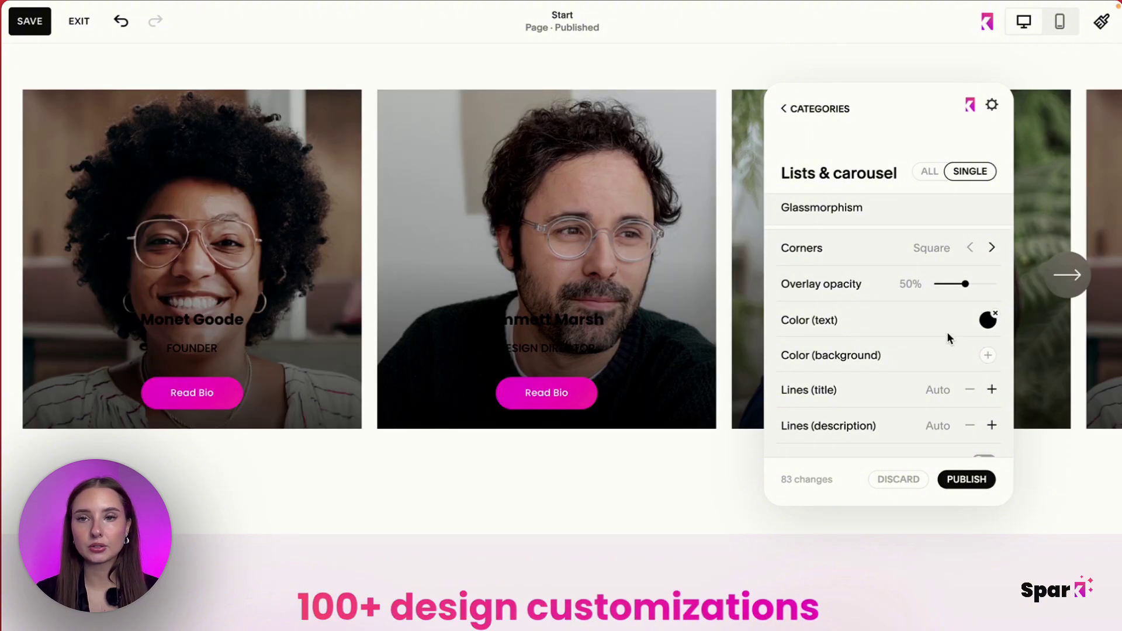
# Step: Switch the team carousel back to the Cards style and set its image size to Inset
pyautogui.scroll(2, 949, 335)
pyautogui.click(922, 268)
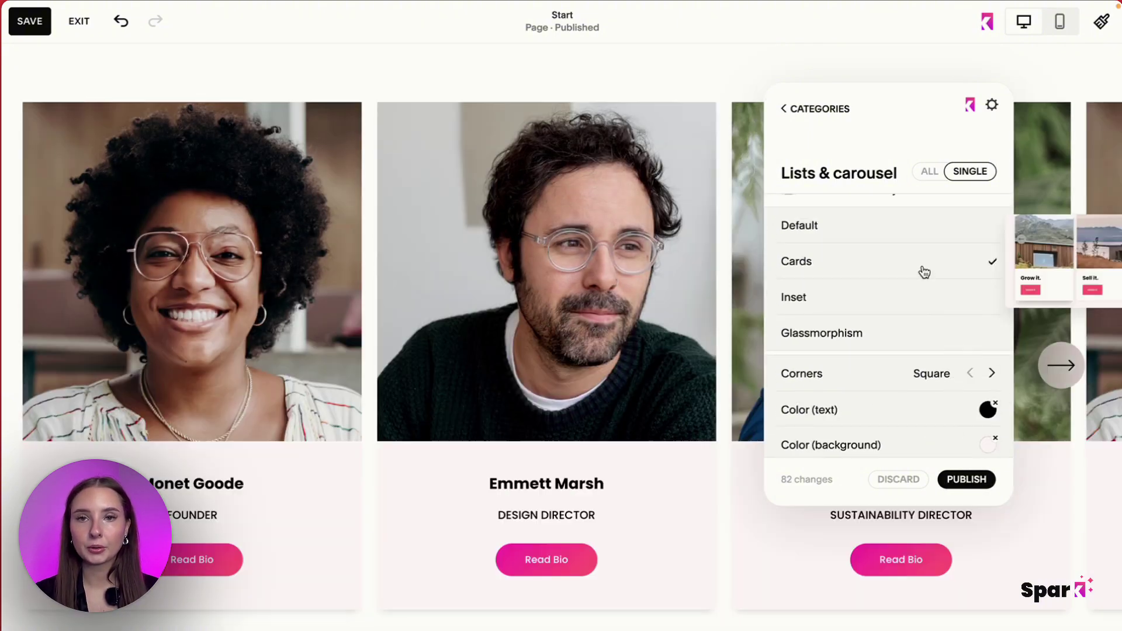
pyautogui.scroll(1, 923, 272)
pyautogui.scroll(-3, 923, 273)
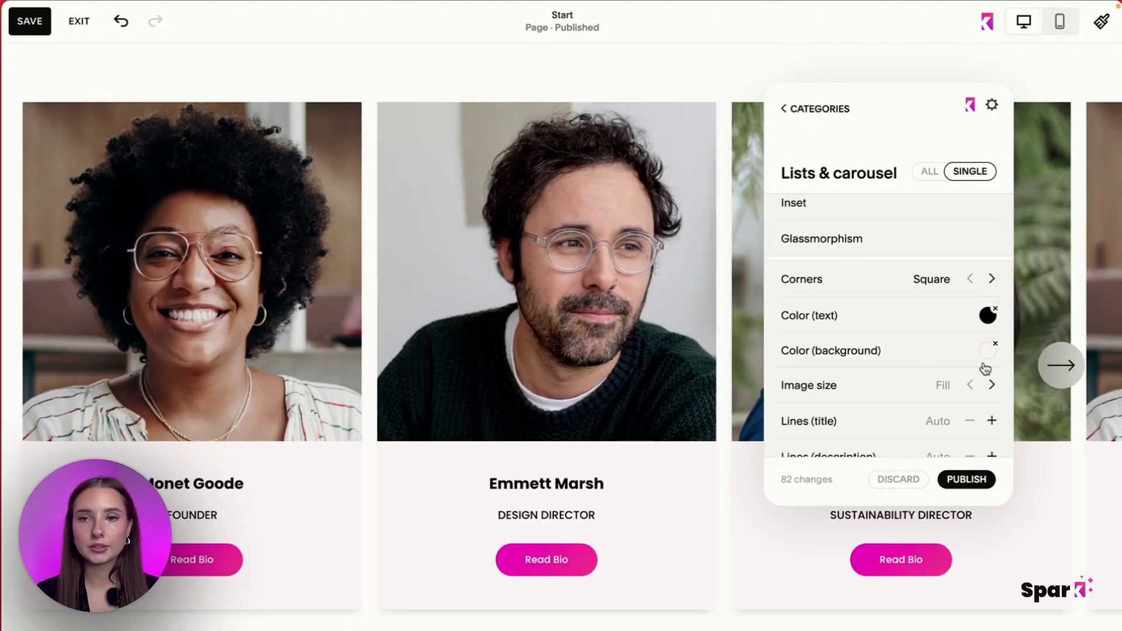
pyautogui.scroll(-1, 895, 373)
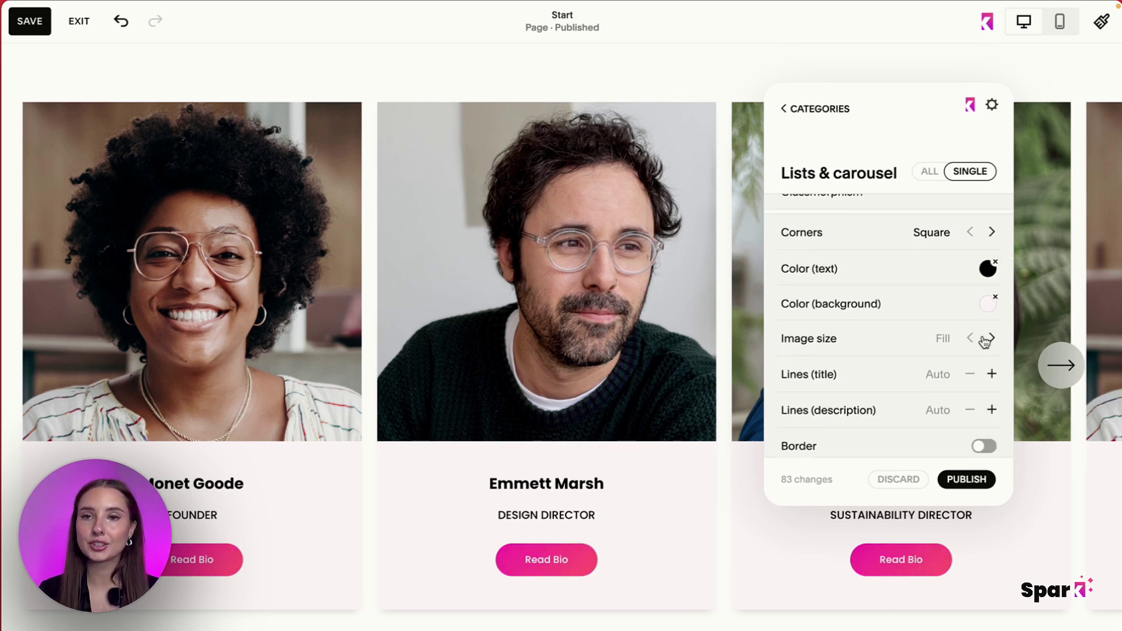
pyautogui.click(992, 338)
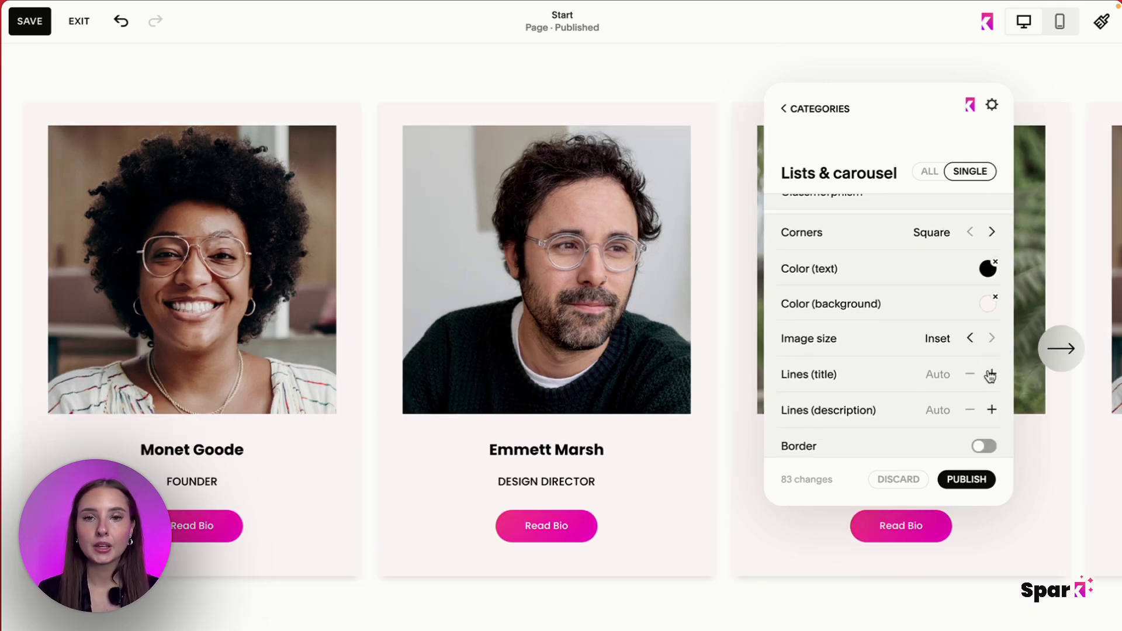
# Step: Try raising the title line limit on the carousel cards and return it to Auto
pyautogui.click(970, 374)
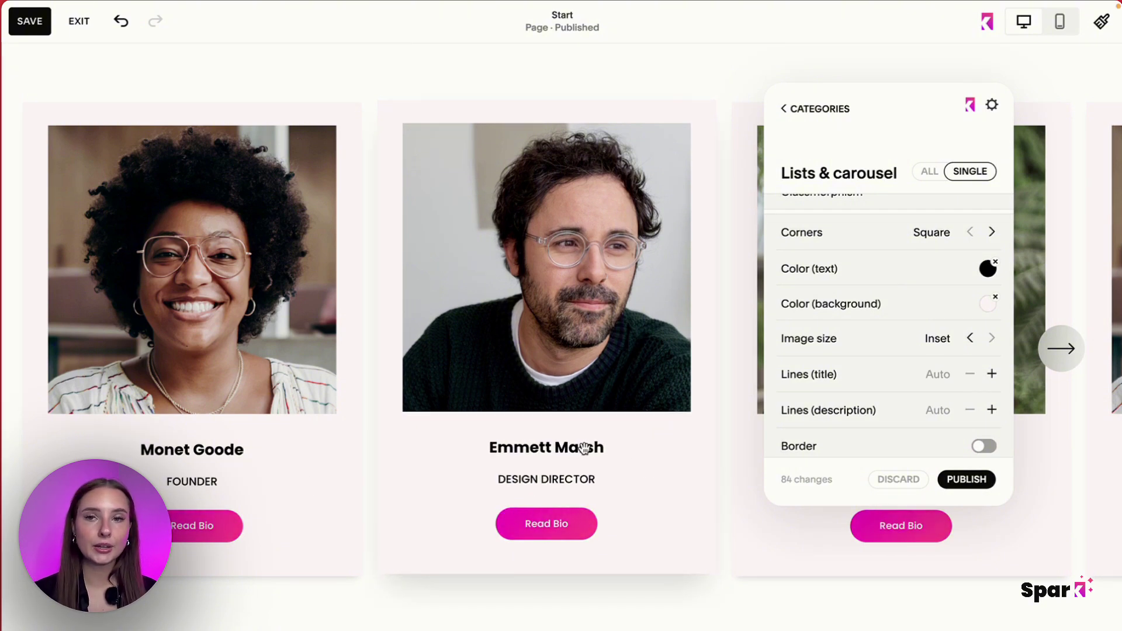
pyautogui.click(993, 374)
pyautogui.click(970, 375)
pyautogui.click(970, 375)
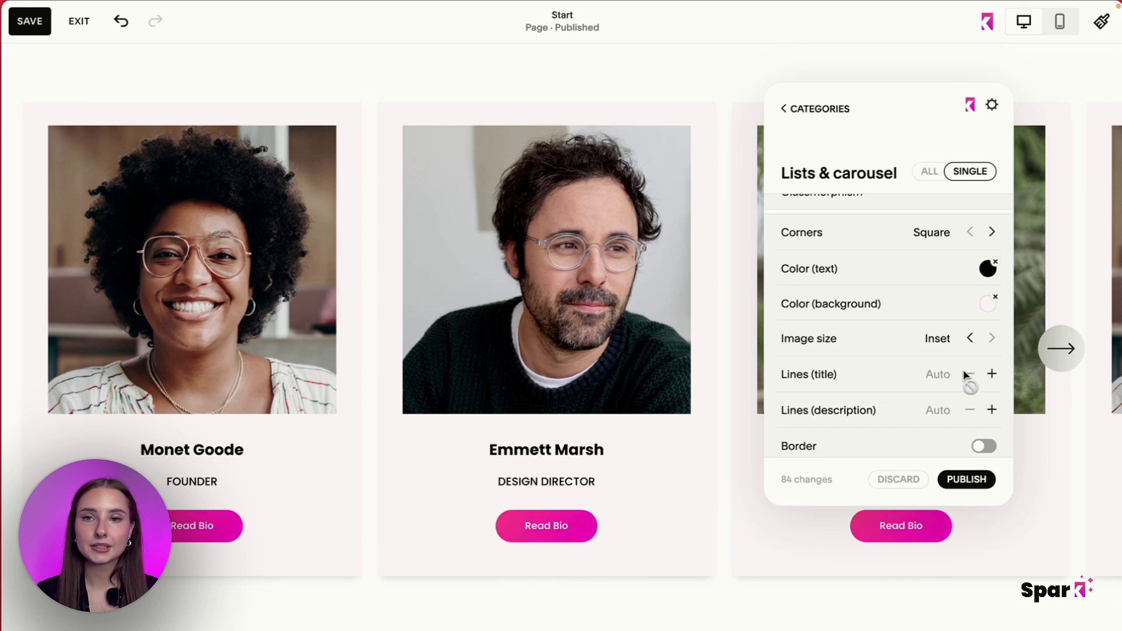
pyautogui.click(991, 375)
pyautogui.click(968, 376)
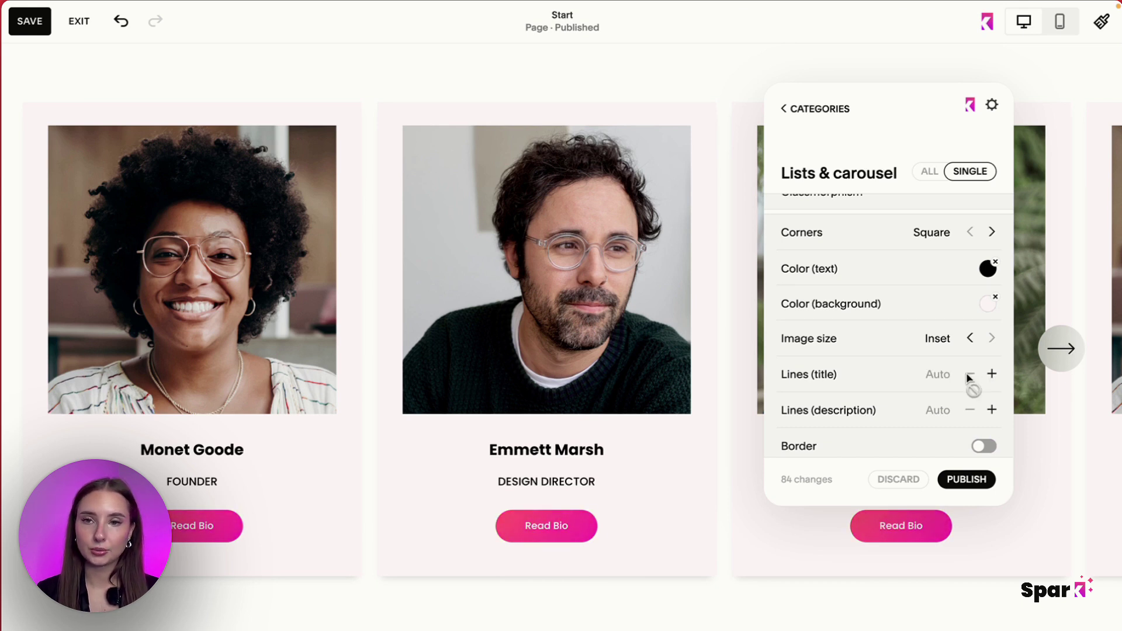
# Step: Enable a border on the carousel cards with the magenta palette color and a 1px width
pyautogui.scroll(-2, 969, 377)
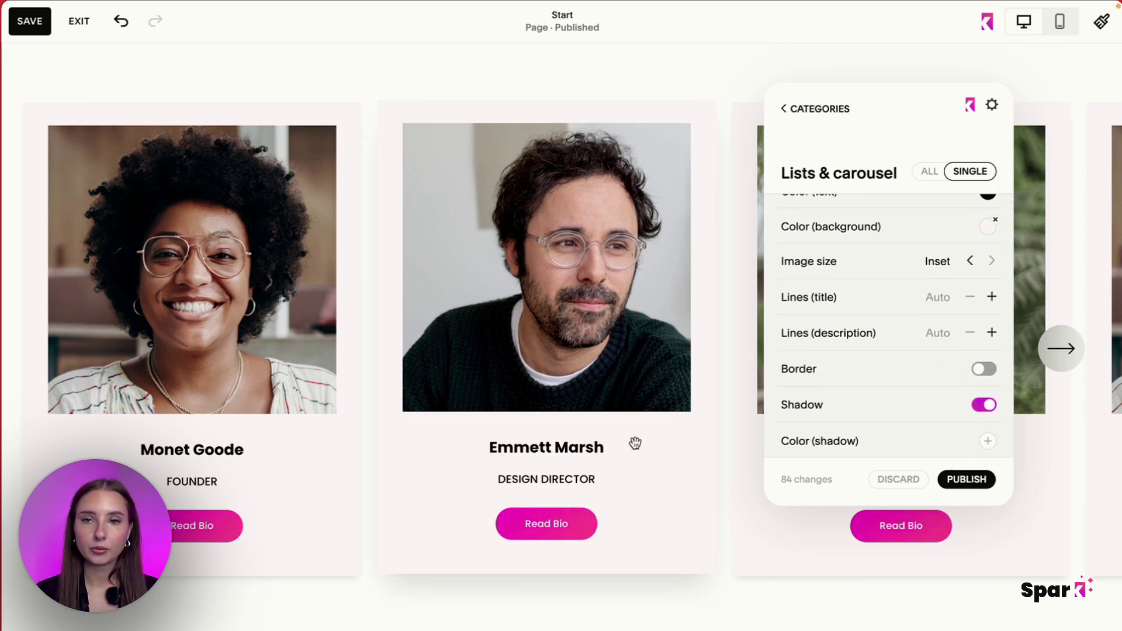
pyautogui.click(985, 370)
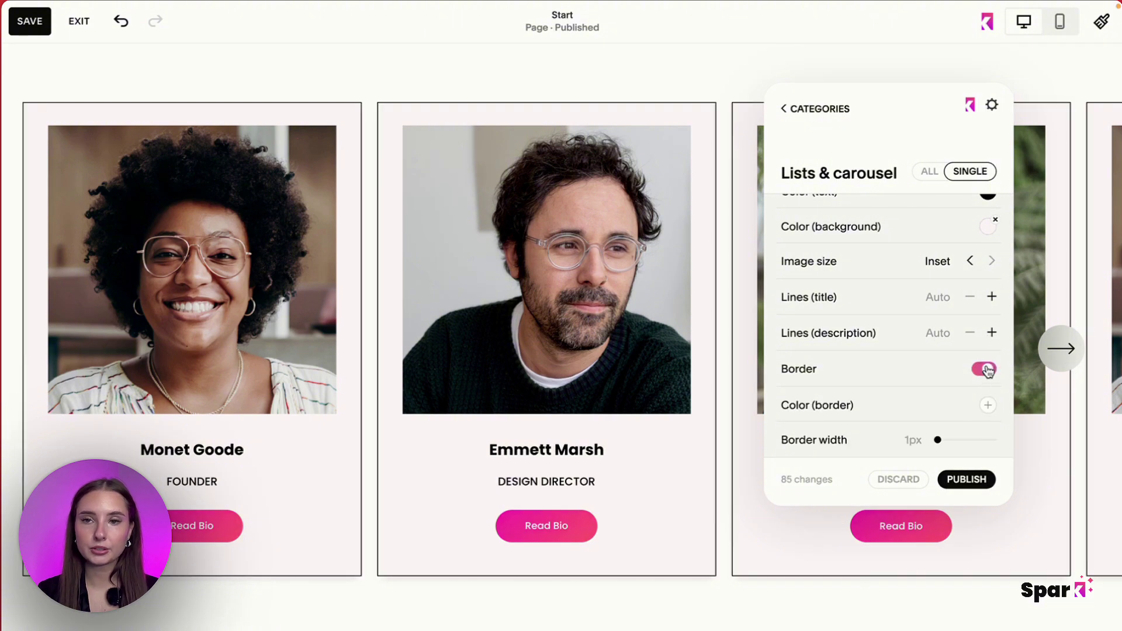
pyautogui.click(987, 404)
pyautogui.scroll(-1, 986, 409)
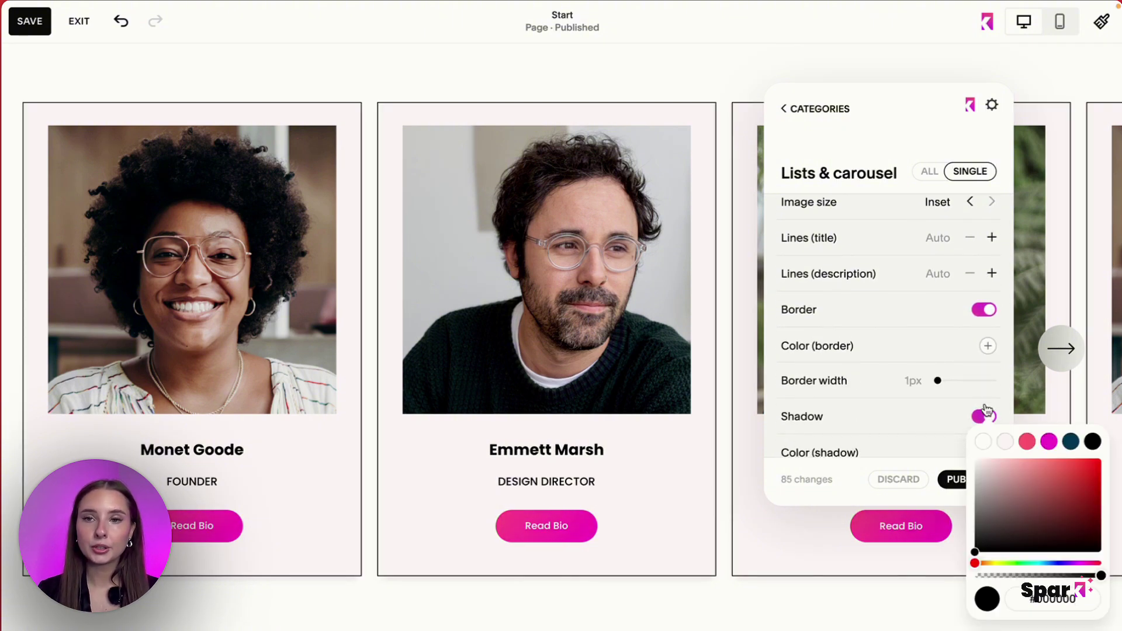
pyautogui.click(1049, 443)
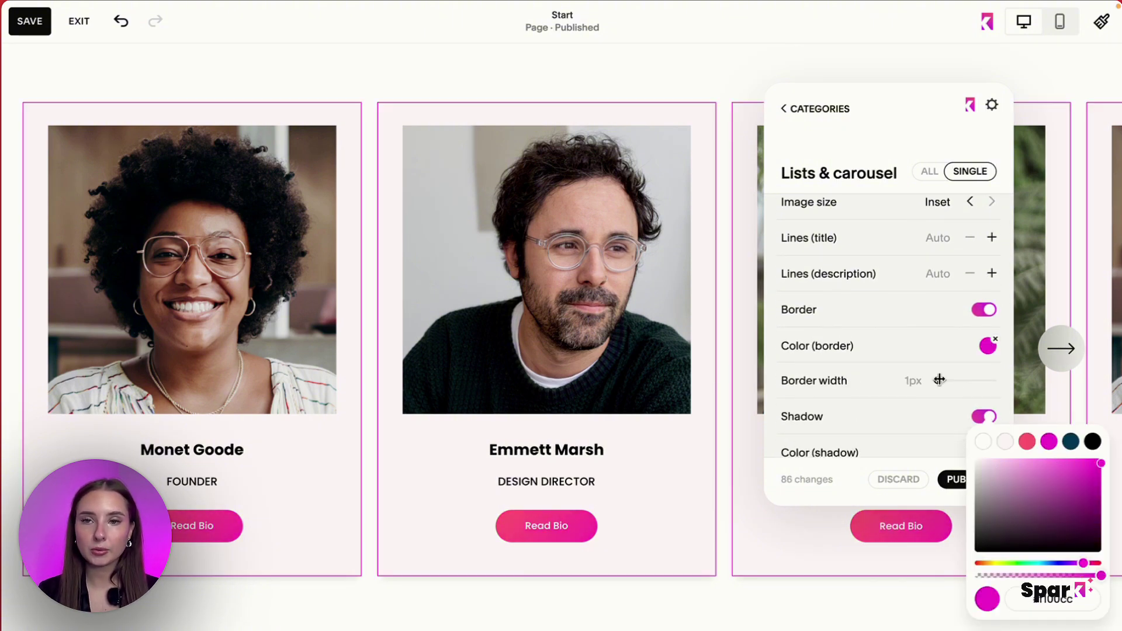
pyautogui.moveTo(939, 380); pyautogui.dragTo(912, 380)
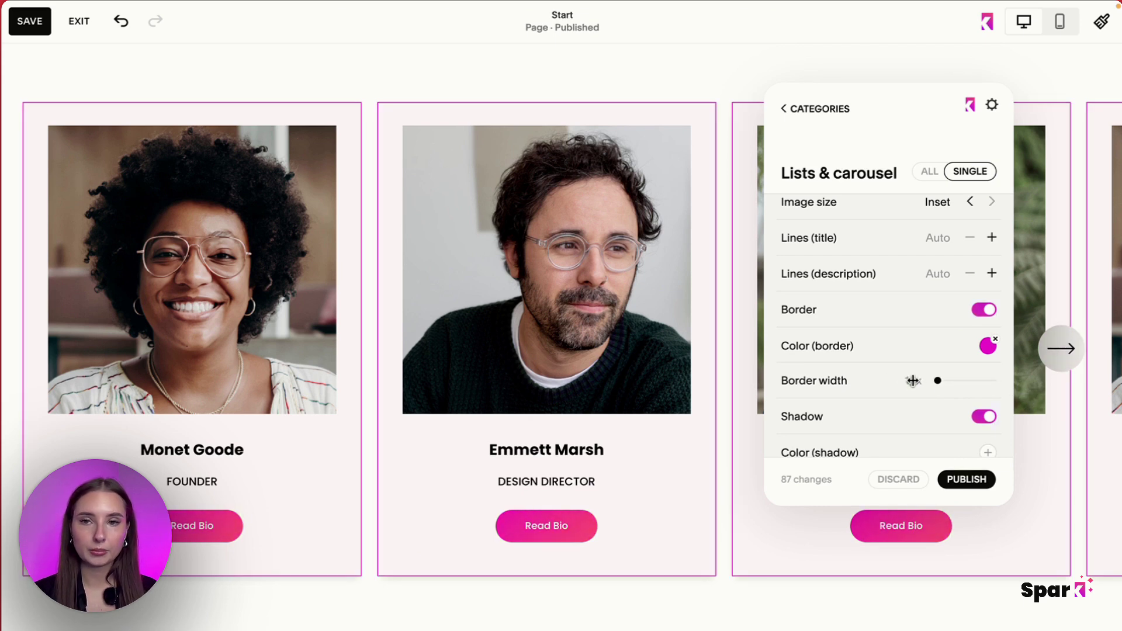
# Step: Toggle the card shadow off and on, and set its color to the pale pink swatch
pyautogui.click(988, 417)
pyautogui.click(988, 417)
pyautogui.scroll(-2, 988, 397)
pyautogui.click(987, 372)
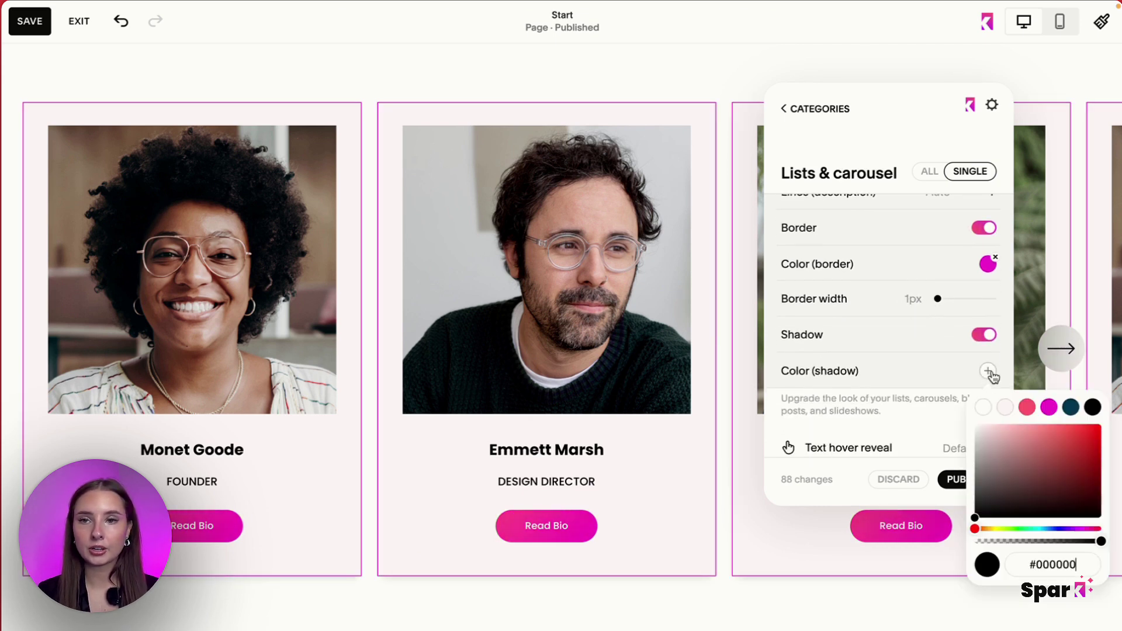
pyautogui.click(1004, 408)
pyautogui.click(947, 358)
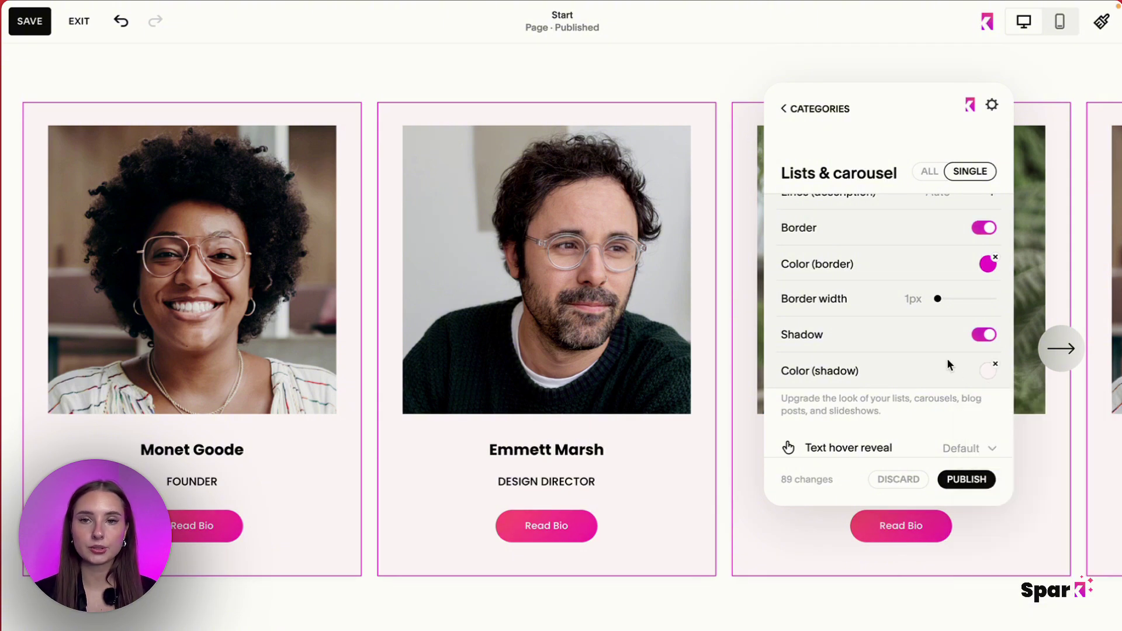
# Step: Permanently discard all unpublished style changes on the team carousel
pyautogui.scroll(4, 947, 359)
pyautogui.scroll(2, 947, 359)
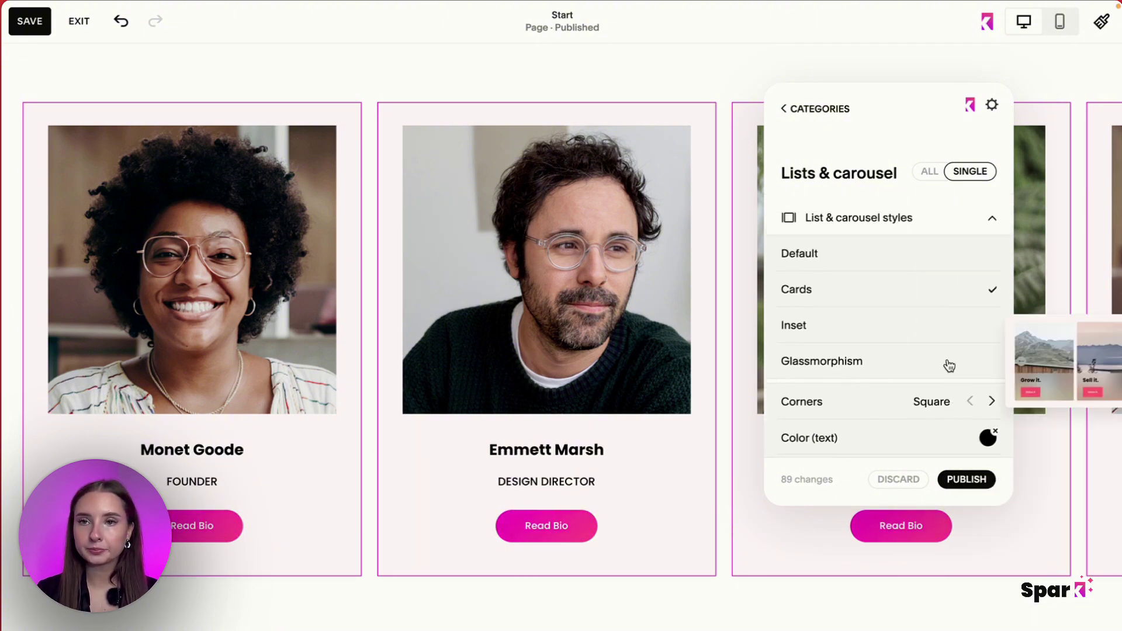
pyautogui.click(898, 479)
pyautogui.click(971, 479)
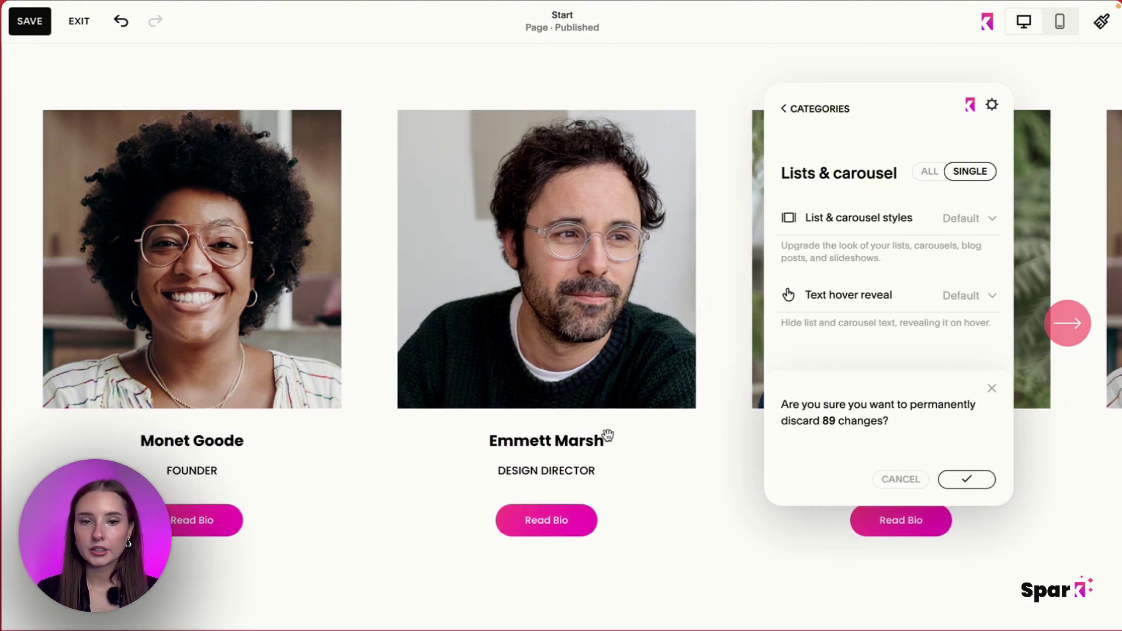
# Step: Apply the Inset style to the team carousel and set its corners to Extra soft
pyautogui.click(836, 218)
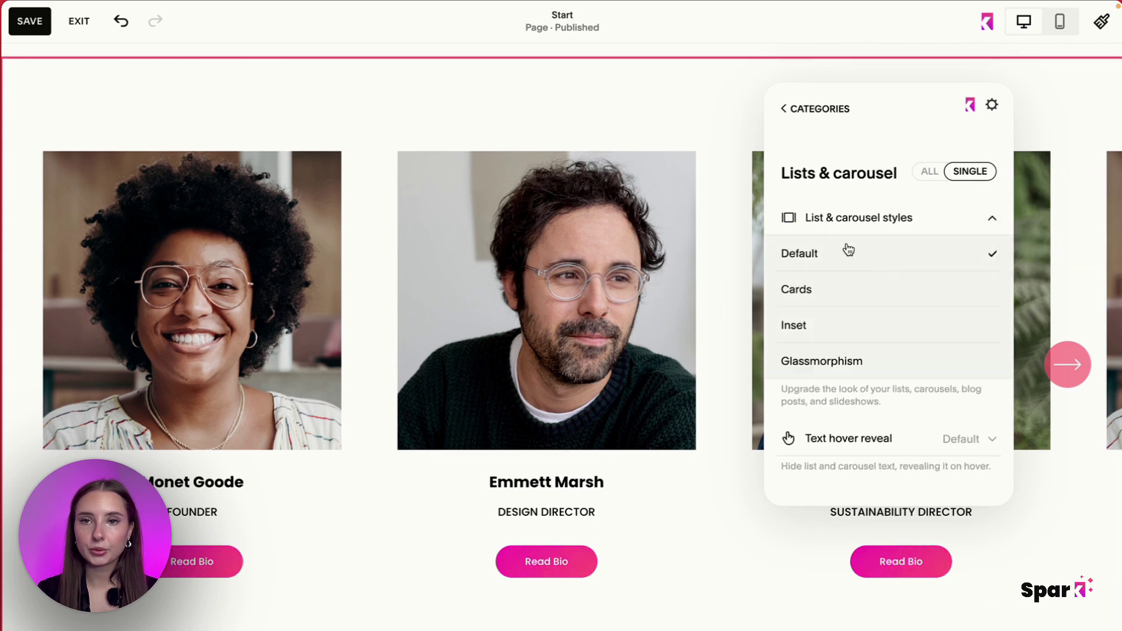
pyautogui.click(870, 333)
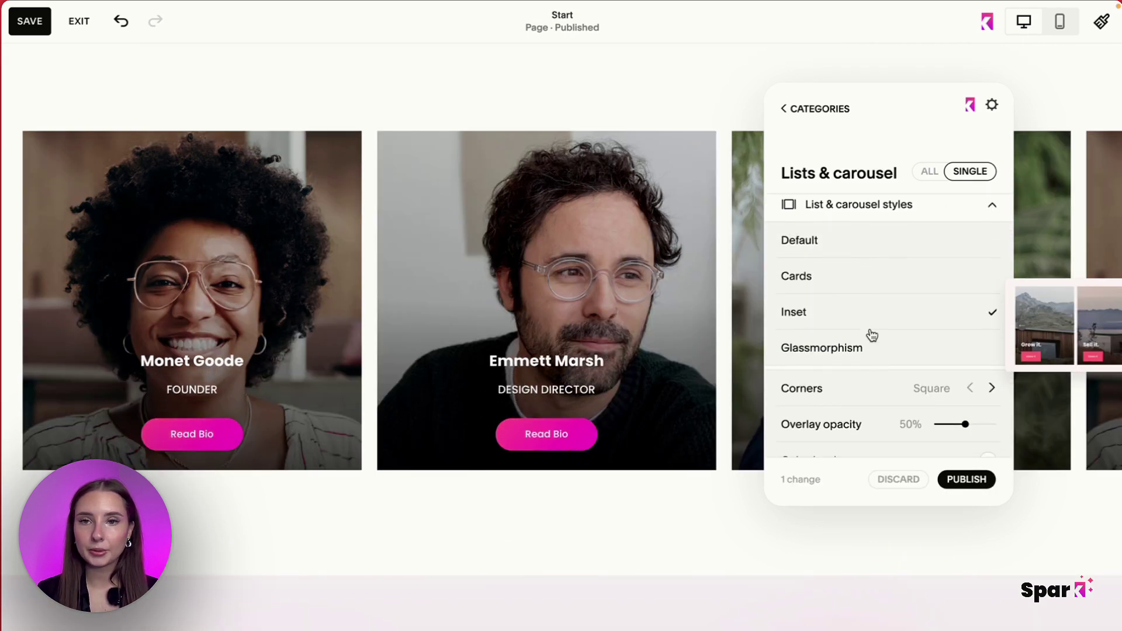
pyautogui.scroll(-2, 871, 334)
pyautogui.click(992, 307)
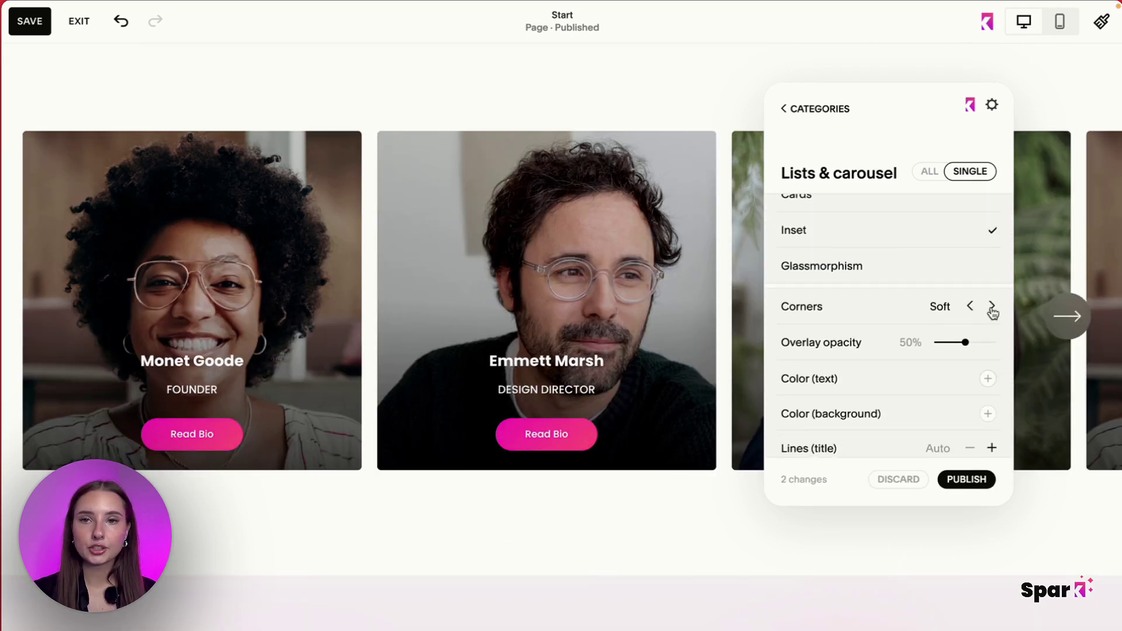
pyautogui.click(992, 307)
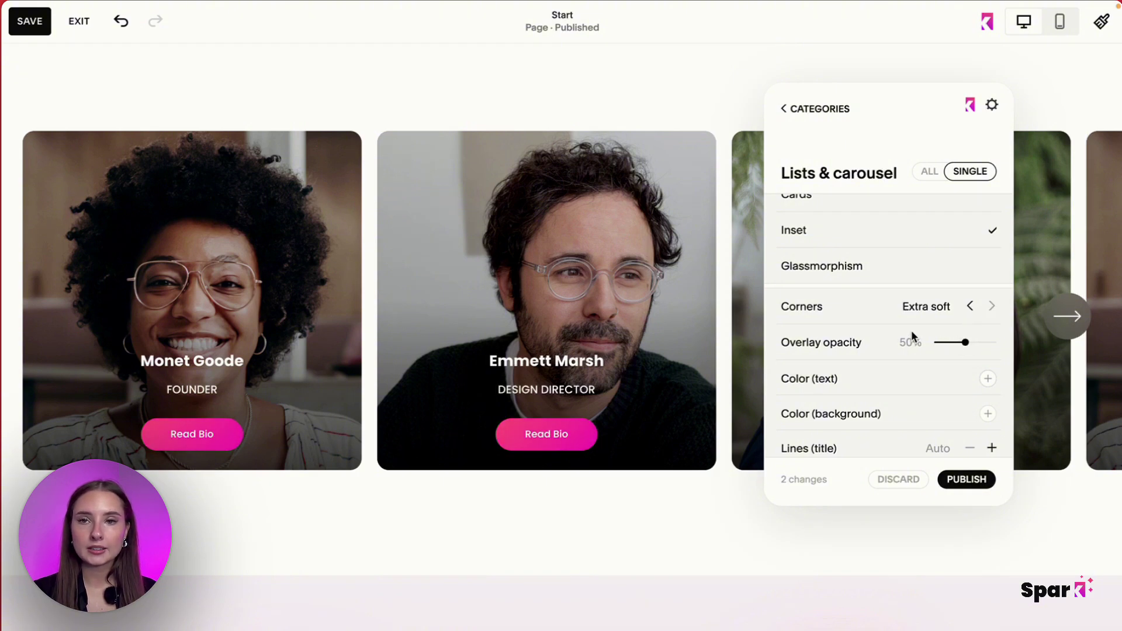
# Step: Raise the overlay opacity to 100% and settle on the coral red palette swatch for the carousel text
pyautogui.moveTo(962, 343); pyautogui.dragTo(1013, 349)
pyautogui.click(989, 380)
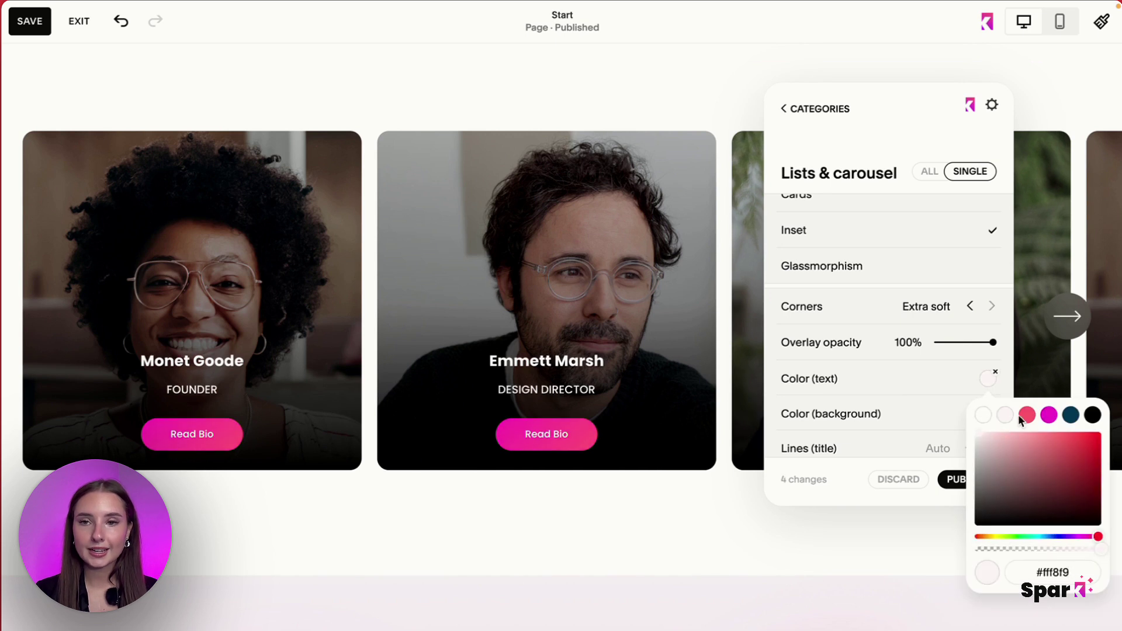
pyautogui.click(1049, 415)
pyautogui.click(1027, 414)
pyautogui.click(941, 377)
# Step: Try the pale pink swatch as the Inset carousel's background color and remove it
pyautogui.click(987, 415)
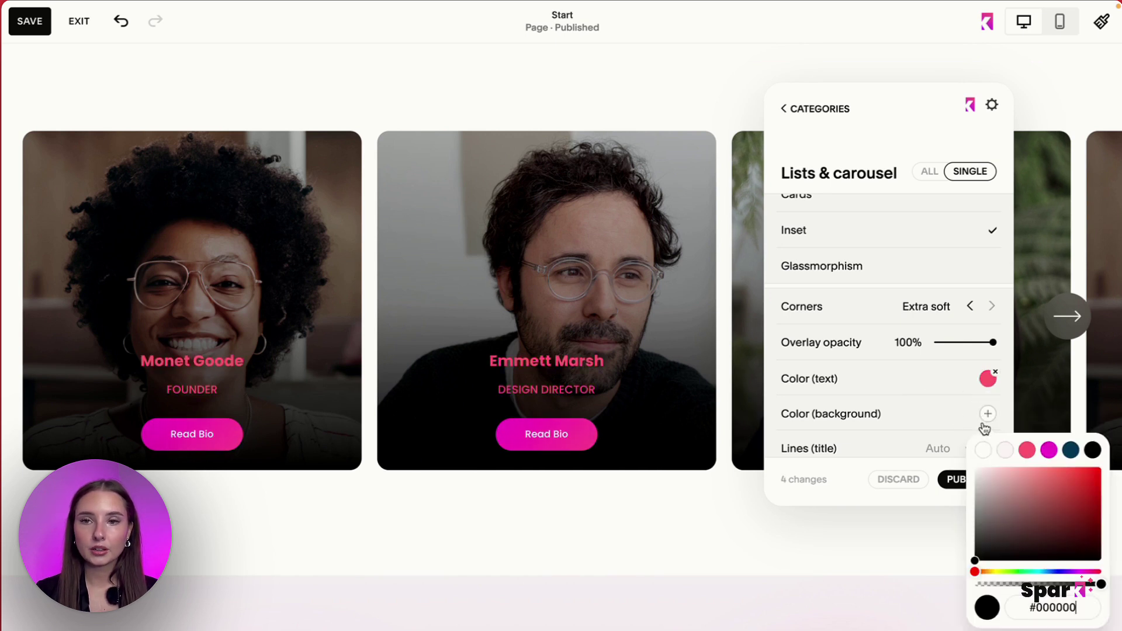
pyautogui.click(1004, 450)
pyautogui.click(996, 404)
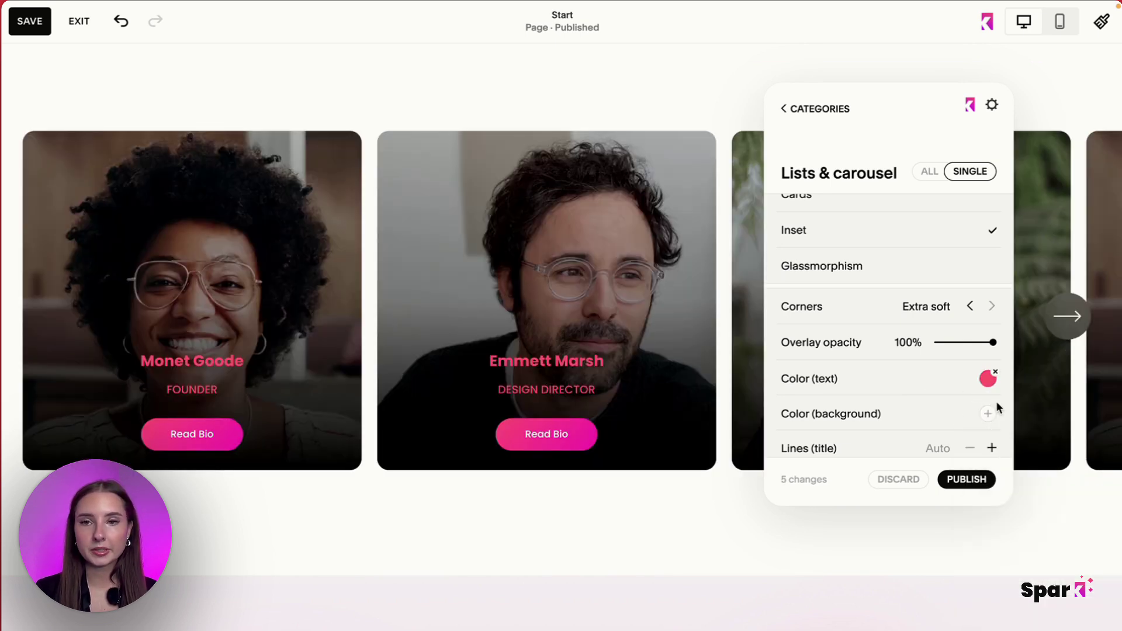
# Step: Try limits of one title line and three description lines, and return both to Auto
pyautogui.scroll(-2, 948, 410)
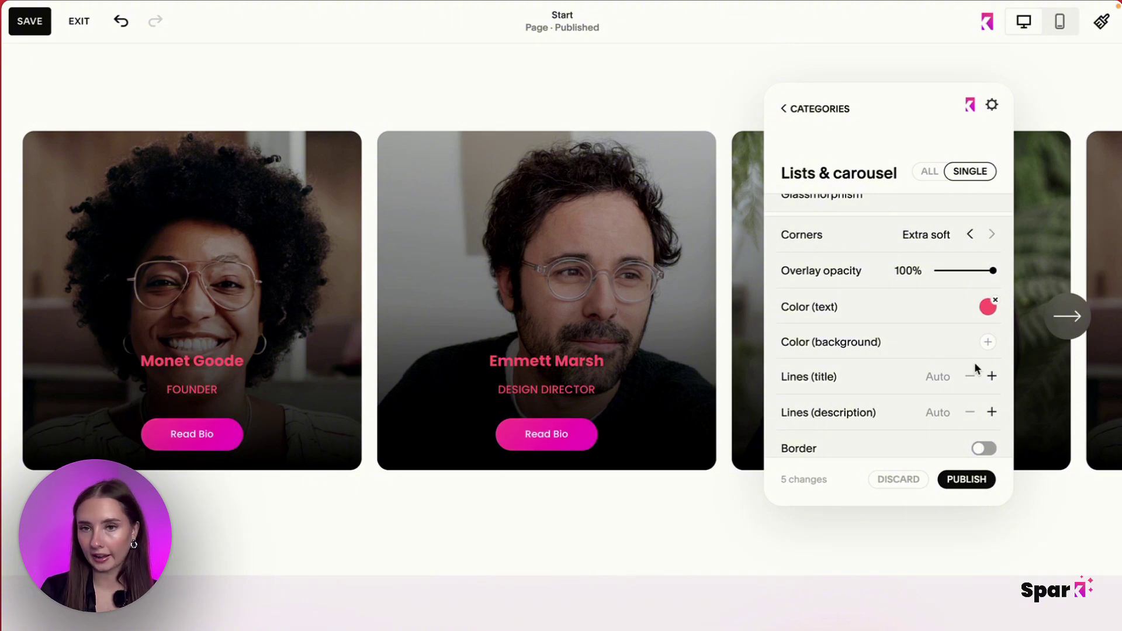
pyautogui.click(990, 377)
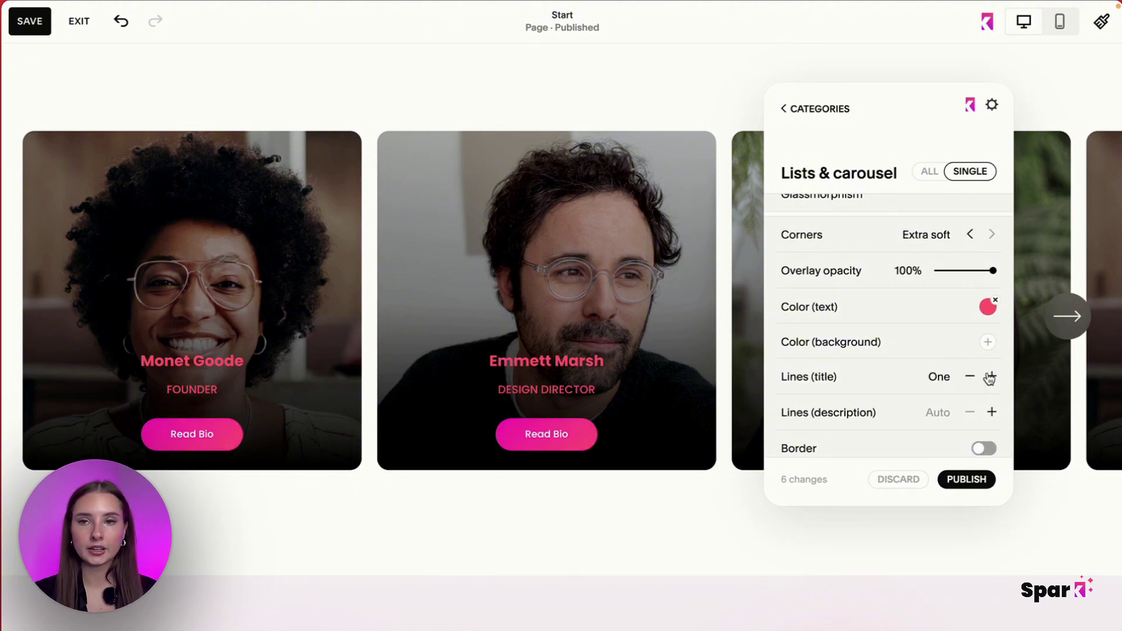
pyautogui.scroll(-2, 964, 381)
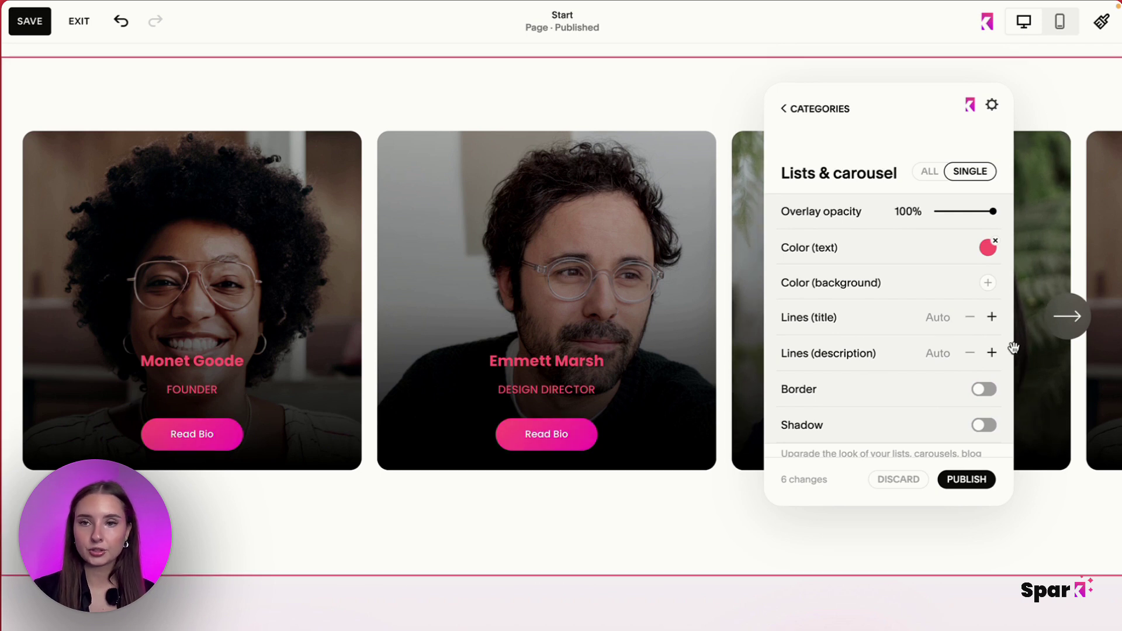
pyautogui.click(996, 353)
pyautogui.click(996, 353)
pyautogui.click(996, 353)
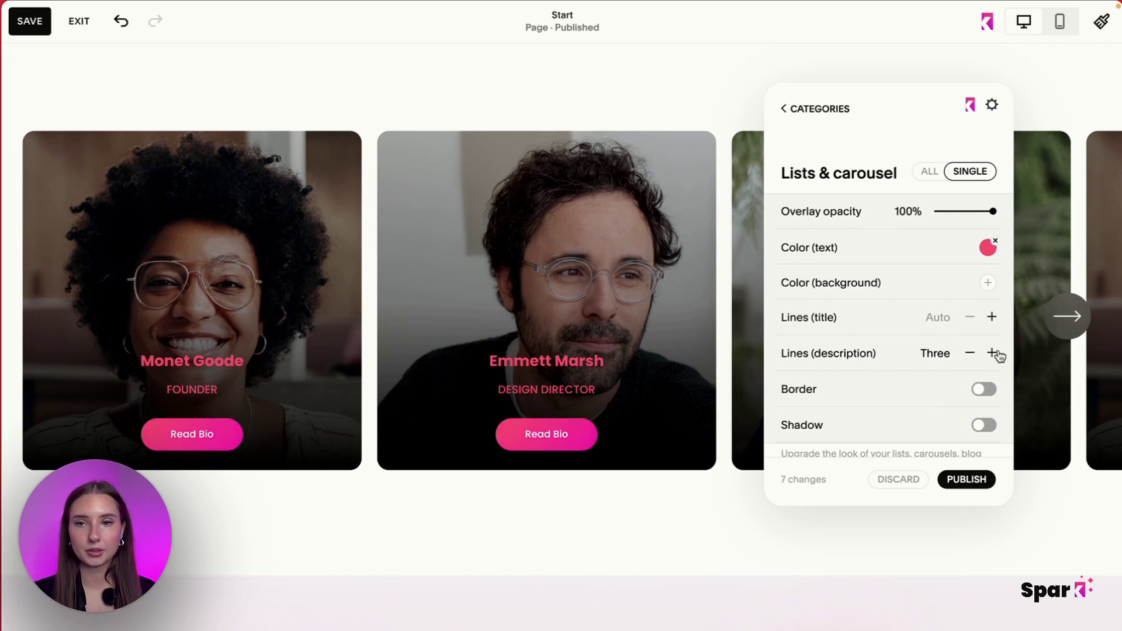
pyautogui.click(967, 352)
pyautogui.click(967, 353)
pyautogui.click(968, 353)
# Step: Enable a coral red (#ff576a) border on the Inset carousel items and set its width to 6px
pyautogui.scroll(-2, 972, 351)
pyautogui.click(981, 326)
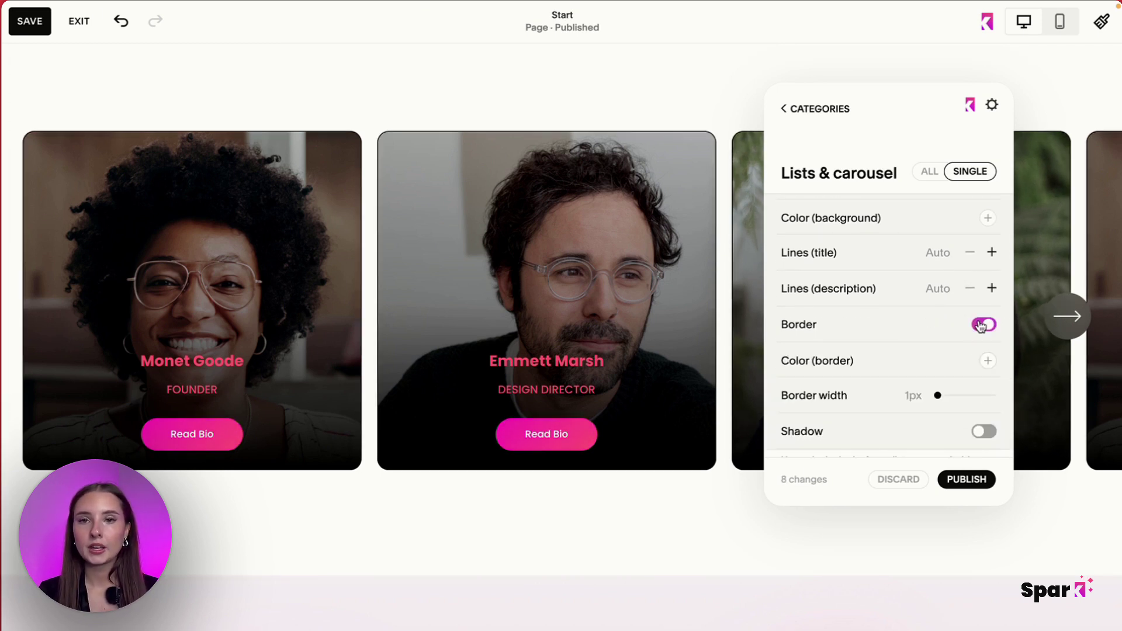
pyautogui.click(987, 363)
pyautogui.click(1026, 398)
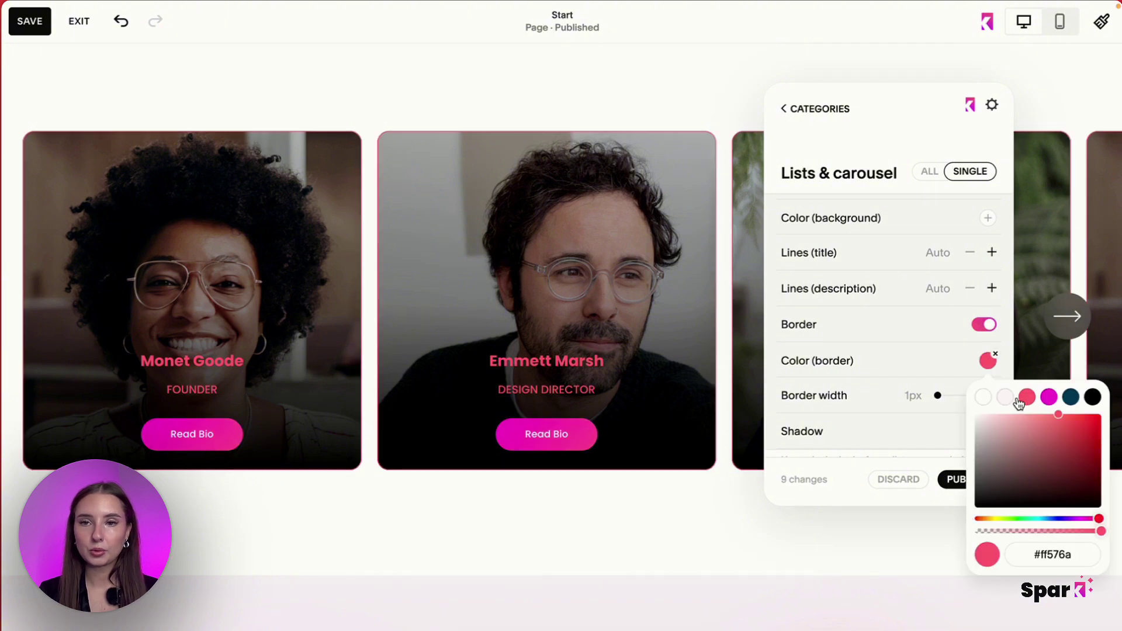
pyautogui.moveTo(936, 395); pyautogui.dragTo(967, 395)
# Step: Enable the shadow on the Inset carousel items and color it with the white palette swatch
pyautogui.scroll(-2, 935, 432)
pyautogui.click(982, 379)
pyautogui.click(987, 414)
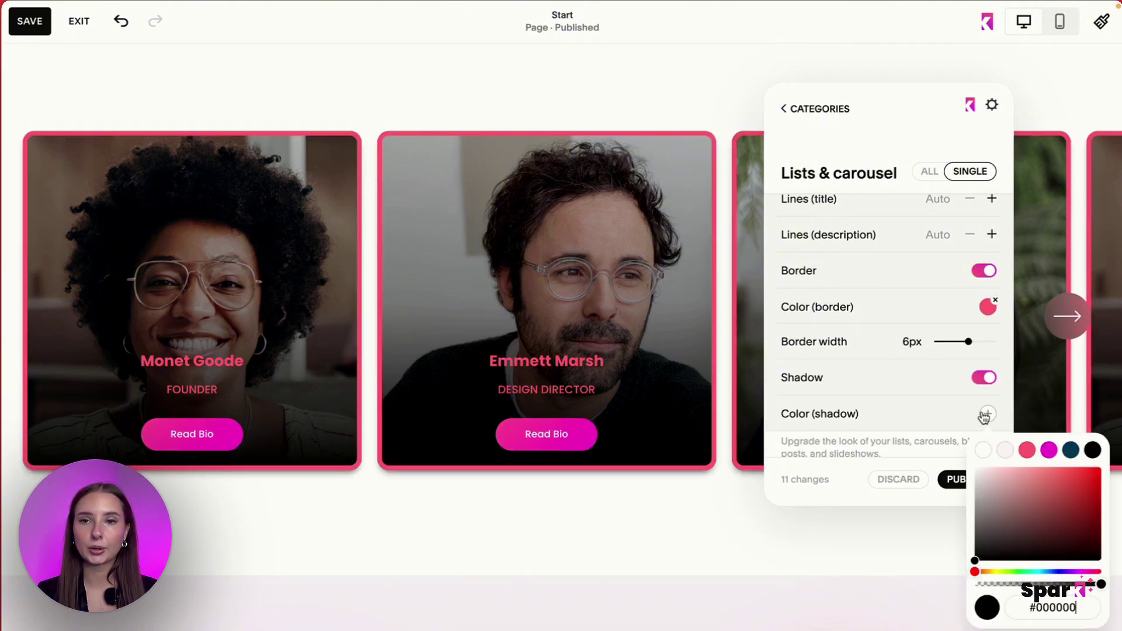
pyautogui.click(983, 451)
# Step: Discard all unpublished Inset style changes on the team carousel
pyautogui.scroll(-1, 891, 381)
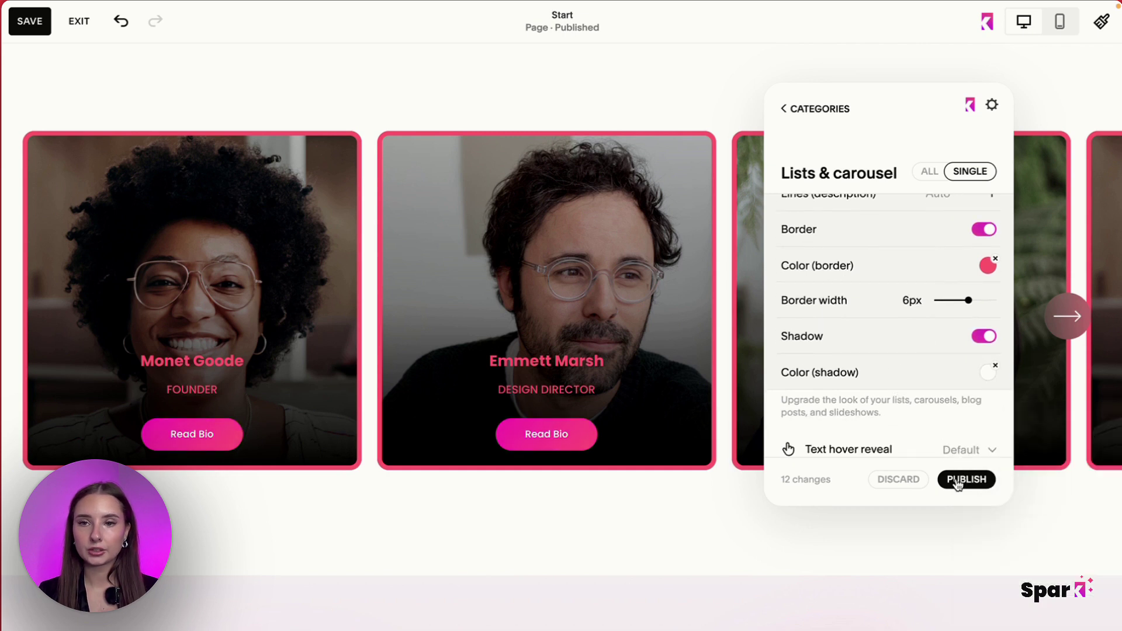
pyautogui.click(910, 479)
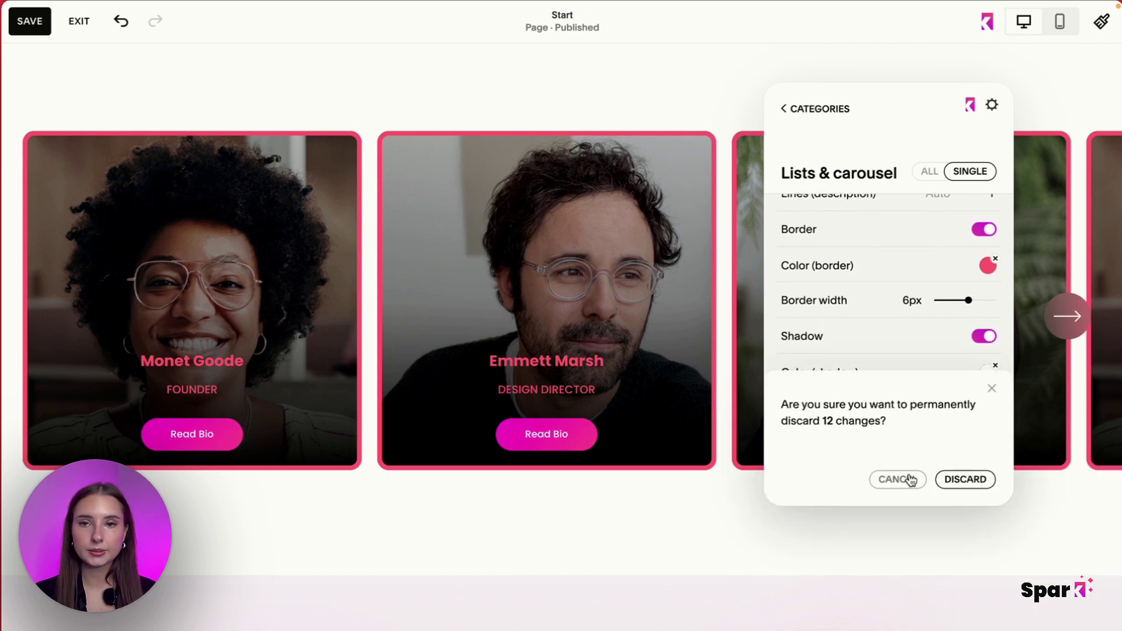
pyautogui.click(967, 479)
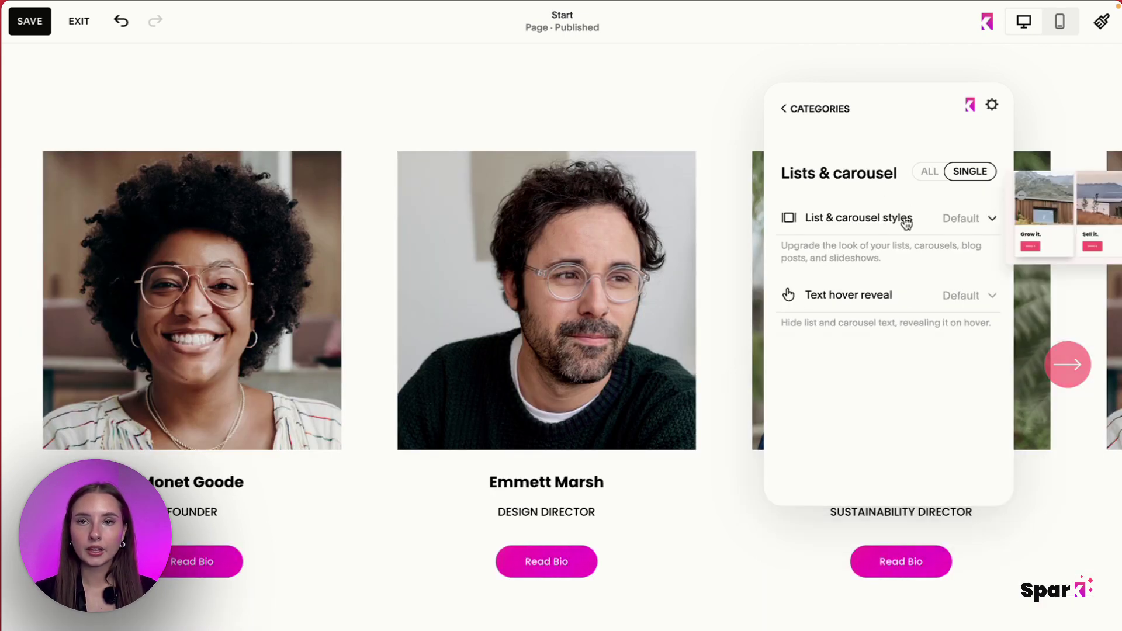
# Step: Apply the Glassmorphism style to the team carousel
pyautogui.click(796, 218)
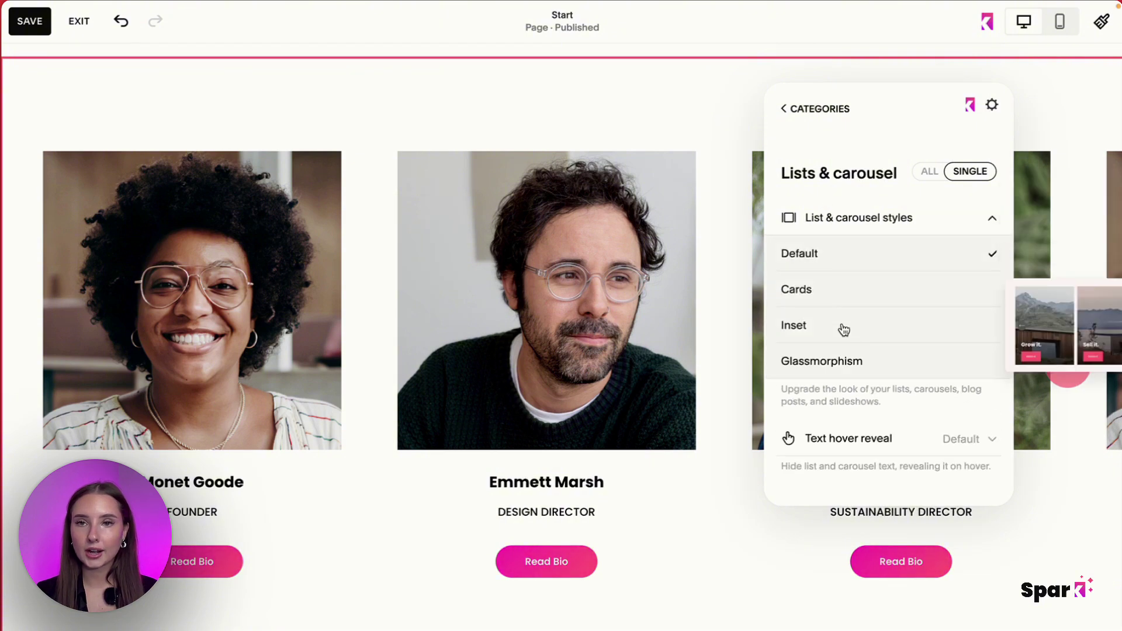
pyautogui.click(851, 363)
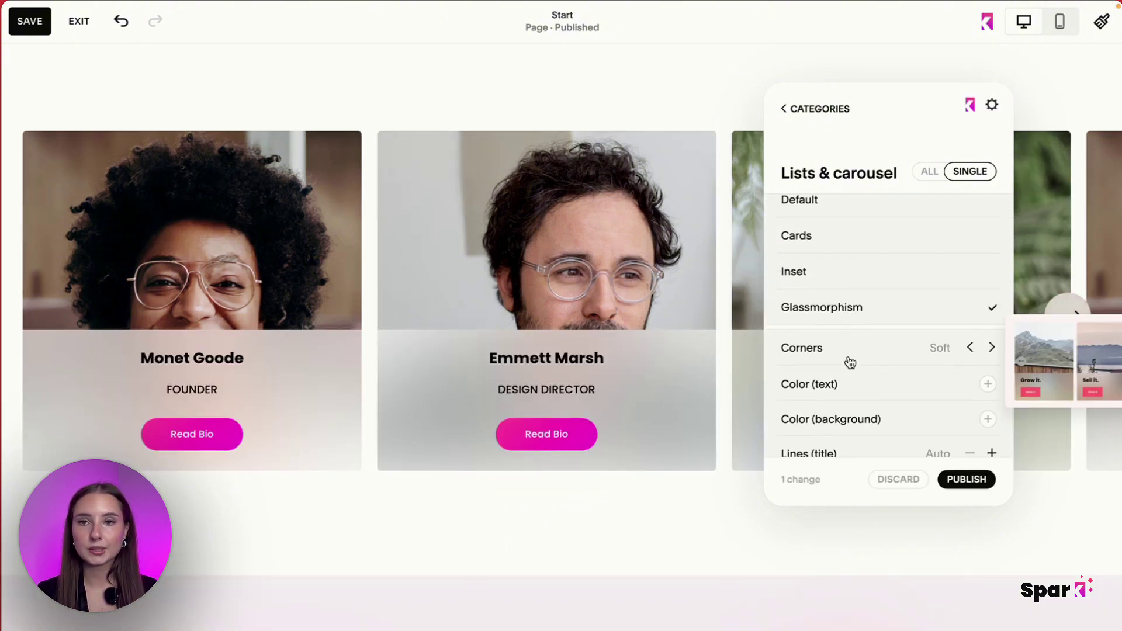
# Step: Set the Glassmorphism carousel items' corners to Extra soft and color their text with the coral red palette swatch
pyautogui.click(991, 348)
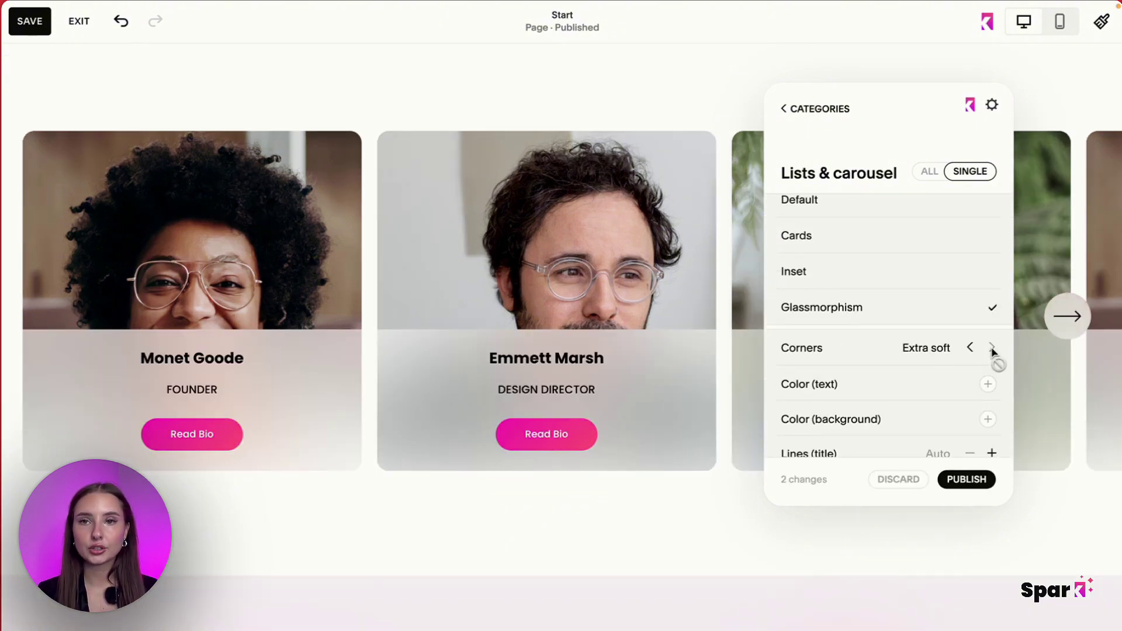
pyautogui.scroll(-2, 992, 356)
pyautogui.click(988, 325)
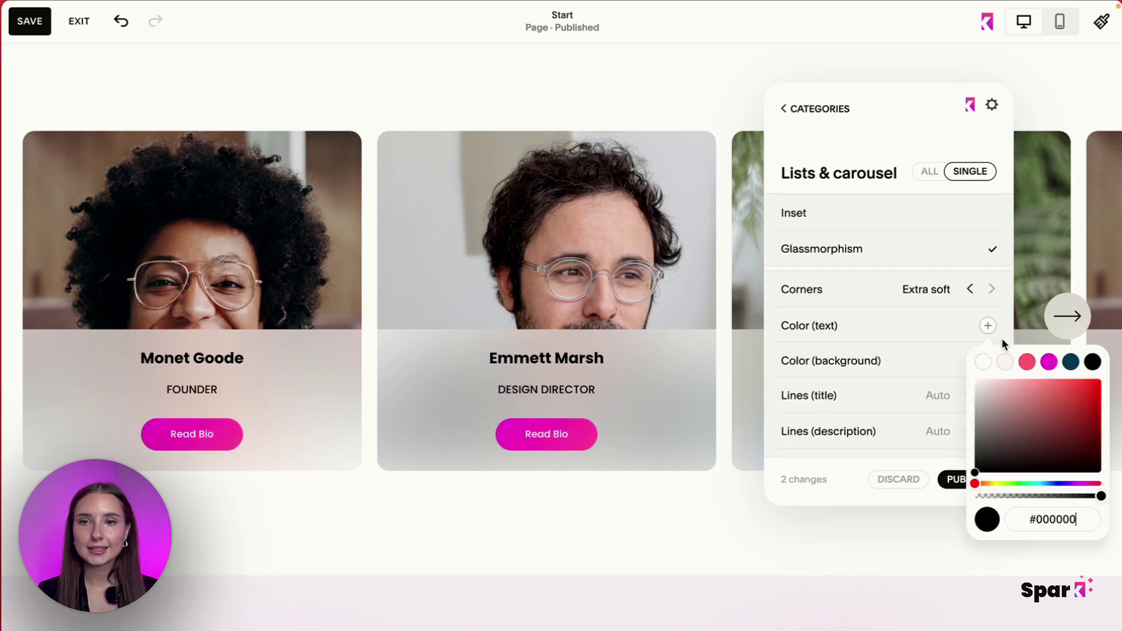
pyautogui.click(1028, 363)
pyautogui.click(875, 332)
# Step: Try the pale #fff8f9 palette color as the carousel items' background and clear it again
pyautogui.click(988, 360)
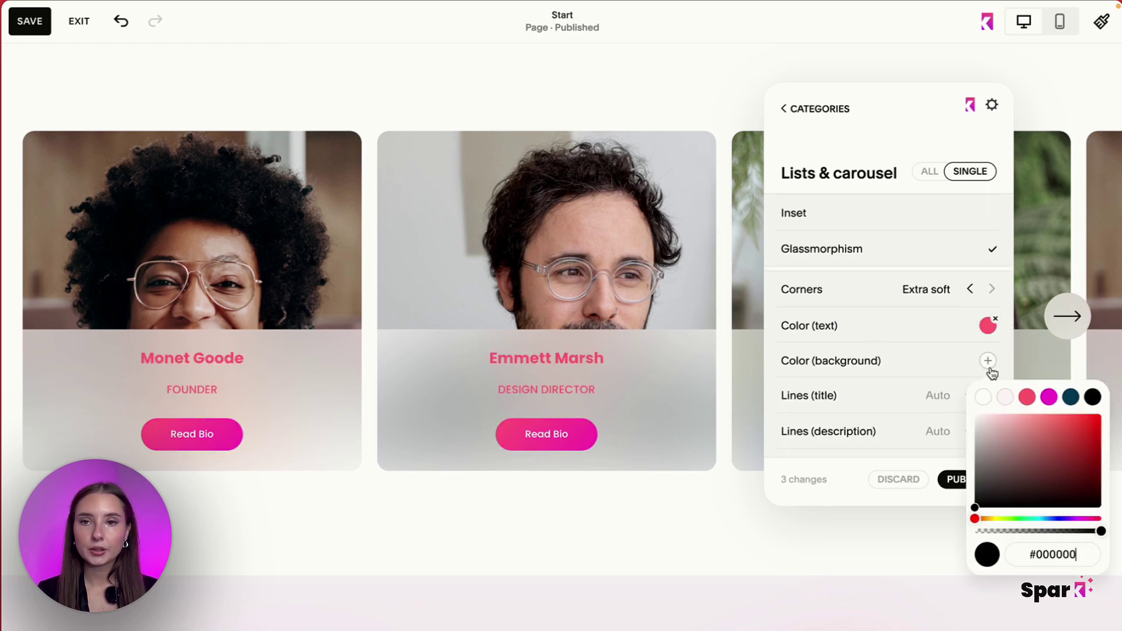
pyautogui.click(1005, 397)
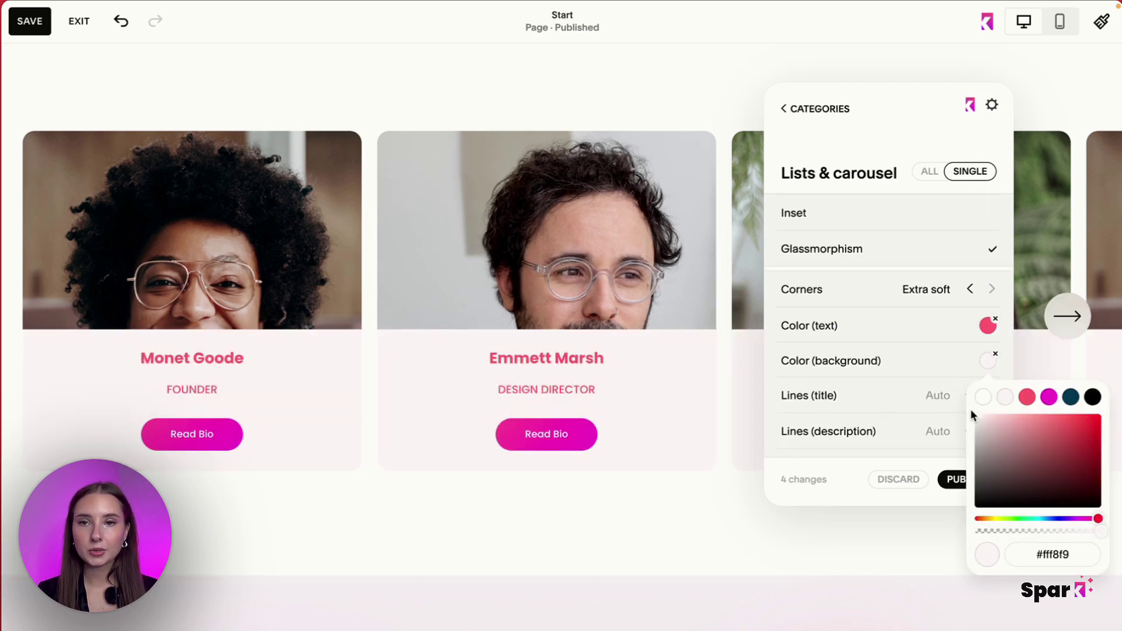
pyautogui.click(995, 355)
# Step: Try fixed line counts for the carousel item titles and return the title lines to Auto
pyautogui.scroll(-1, 984, 395)
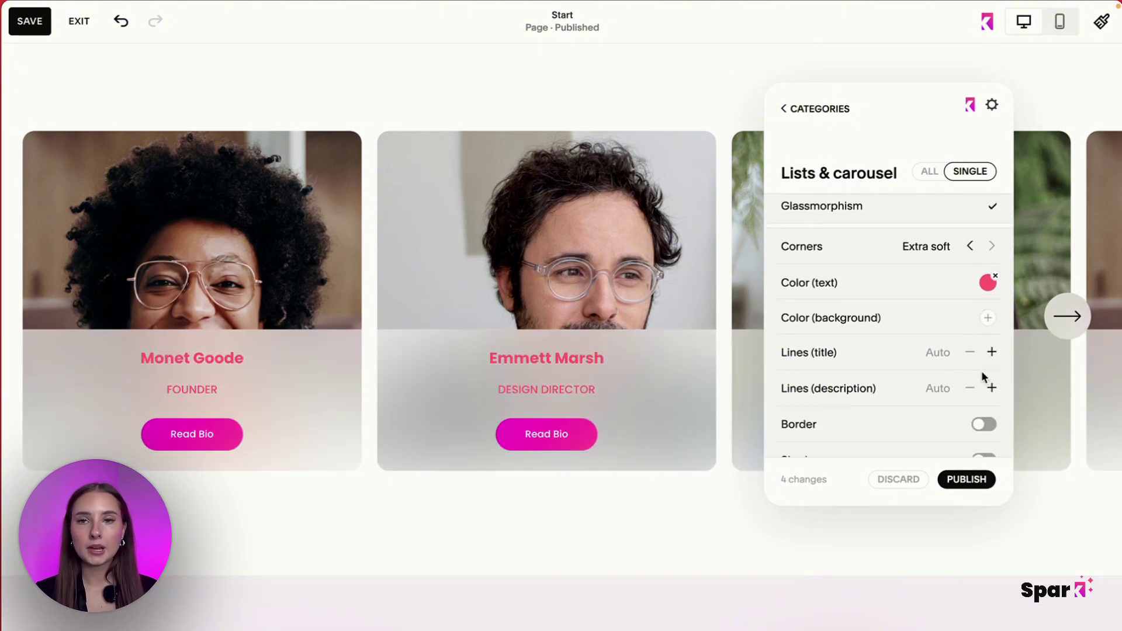
pyautogui.click(991, 352)
pyautogui.click(991, 352)
pyautogui.click(970, 353)
pyautogui.click(969, 352)
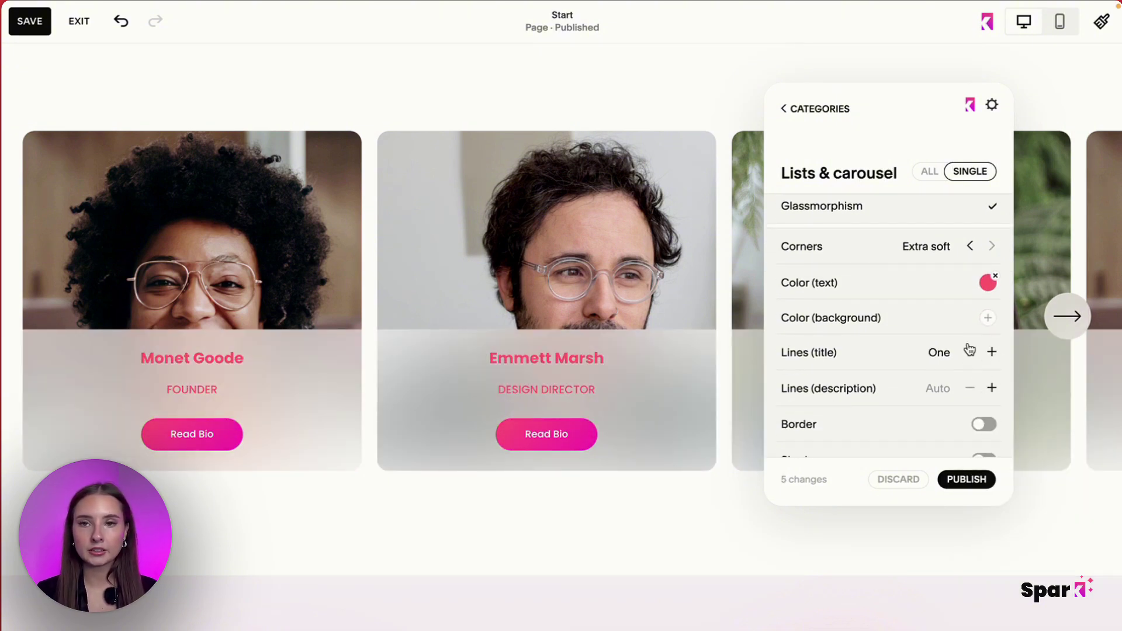
pyautogui.click(969, 352)
# Step: Enable a 1px border on the Glassmorphism carousel items and color it with the coral red palette swatch
pyautogui.scroll(-2, 900, 385)
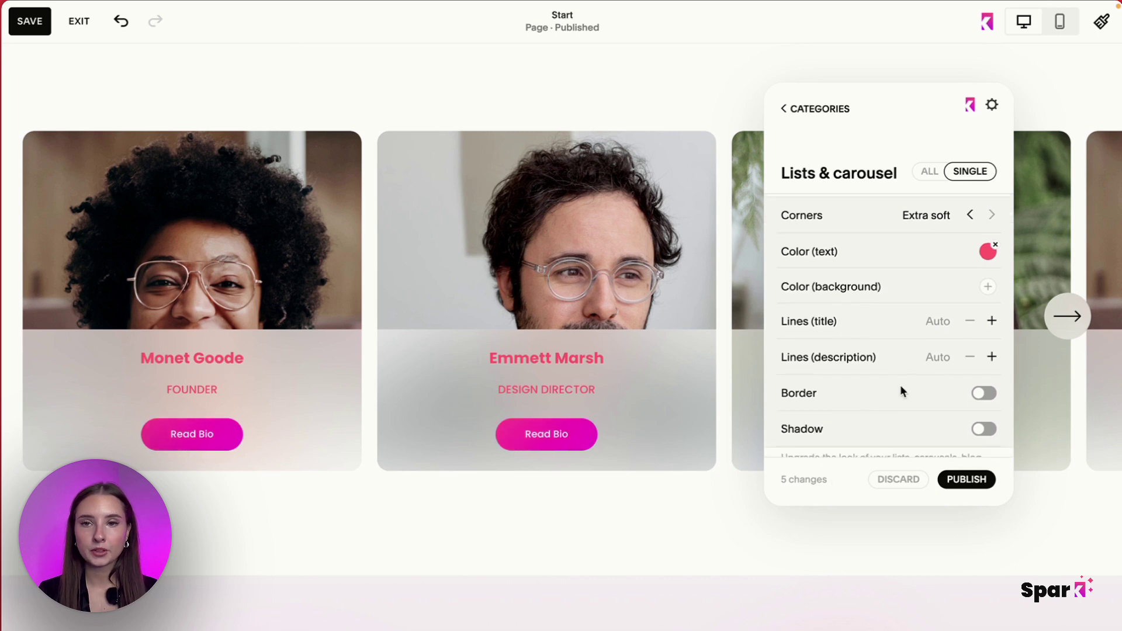
pyautogui.click(984, 350)
pyautogui.scroll(-1, 946, 393)
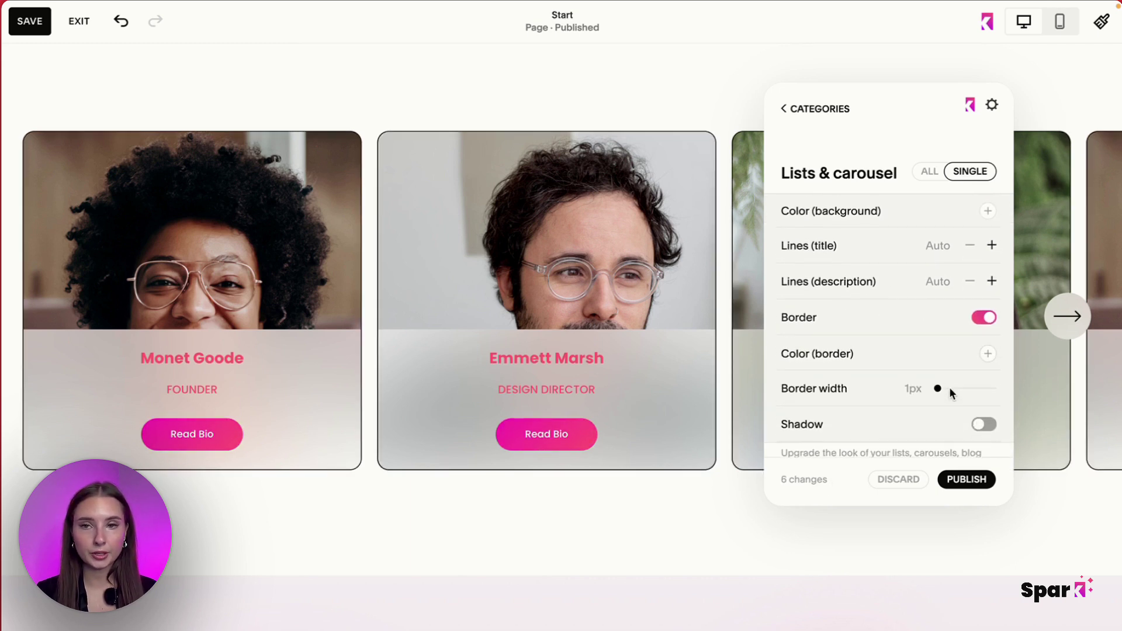
pyautogui.moveTo(938, 387)
pyautogui.mouseDown()
pyautogui.moveTo(988, 386)
pyautogui.moveTo(922, 379)
pyautogui.mouseUp()
pyautogui.click(987, 352)
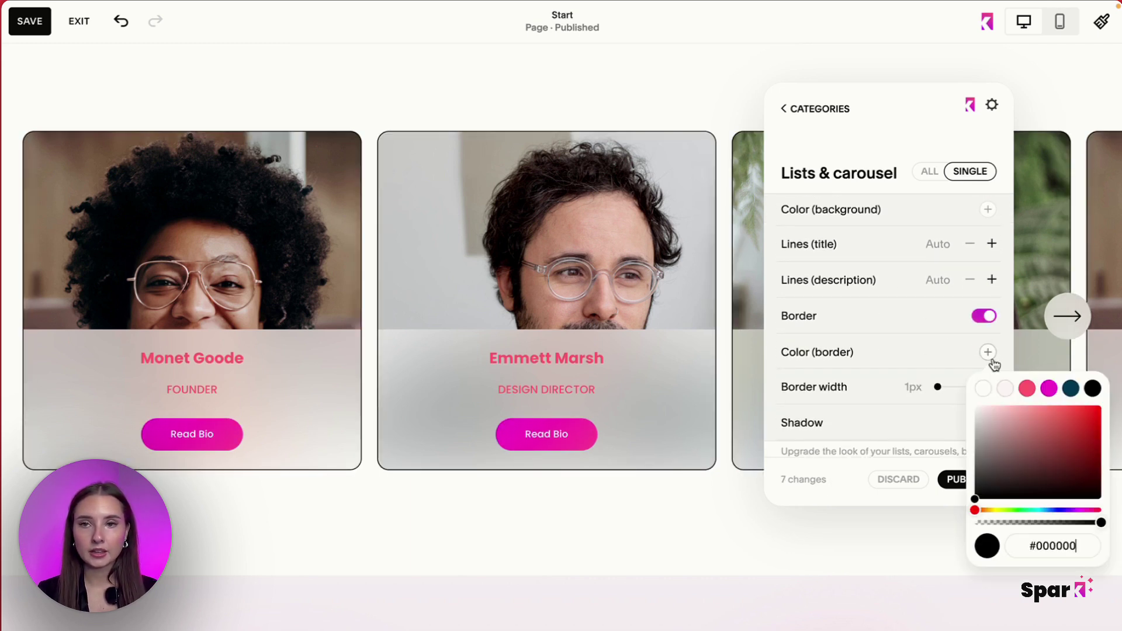
pyautogui.click(1028, 389)
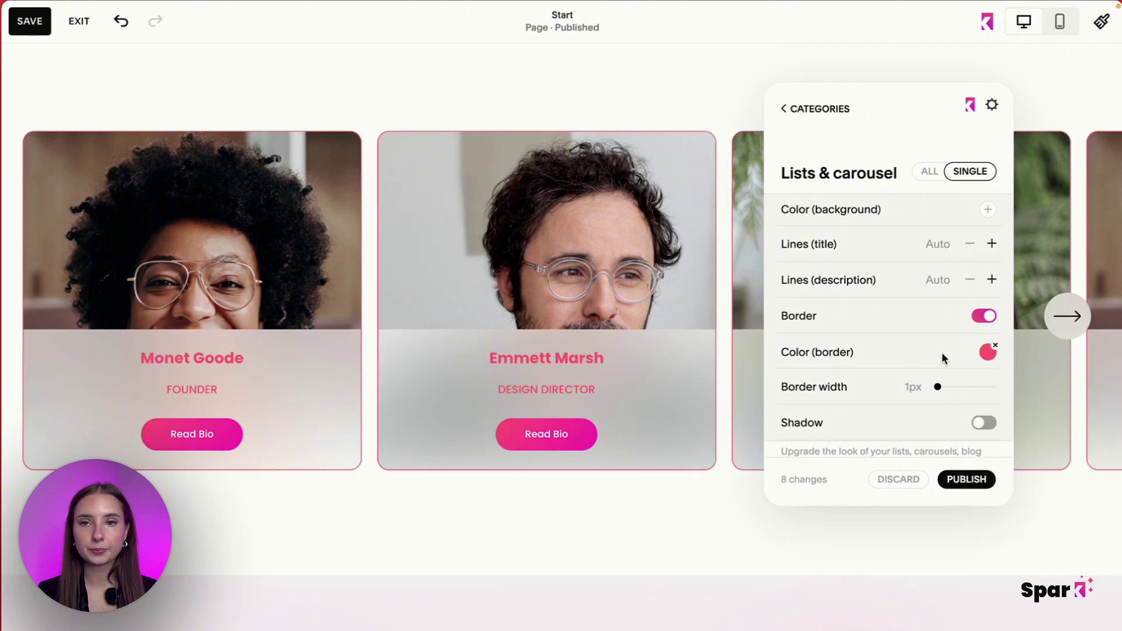
# Step: Enable the shadow on the Glassmorphism carousel items and color it coral red (#ff576a)
pyautogui.click(984, 423)
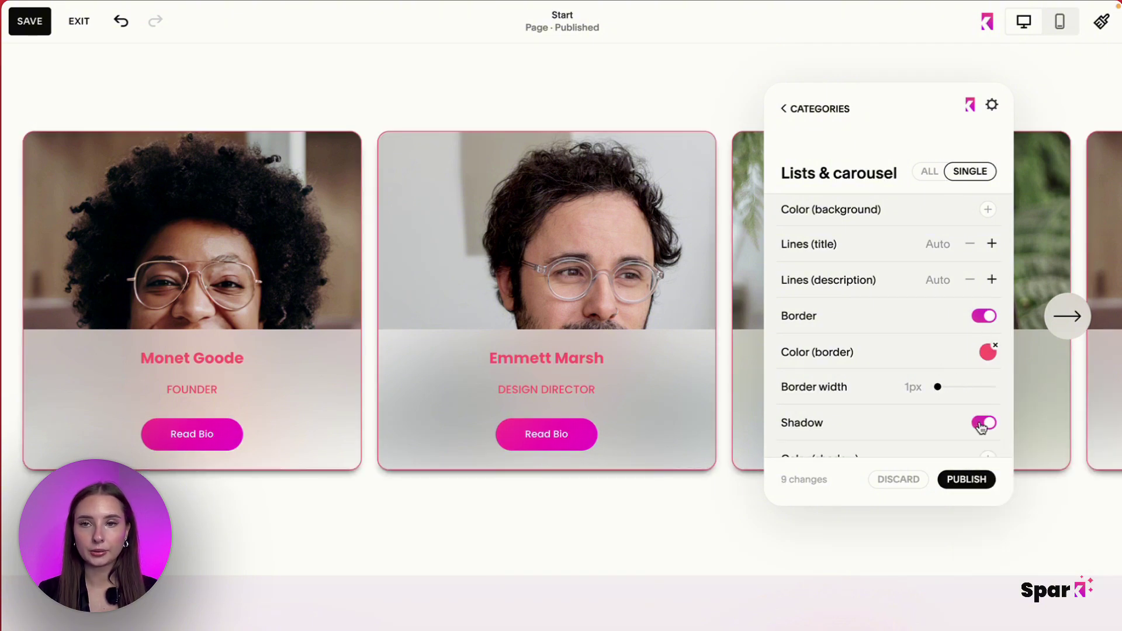
pyautogui.scroll(-1, 979, 427)
pyautogui.click(988, 412)
pyautogui.click(1026, 449)
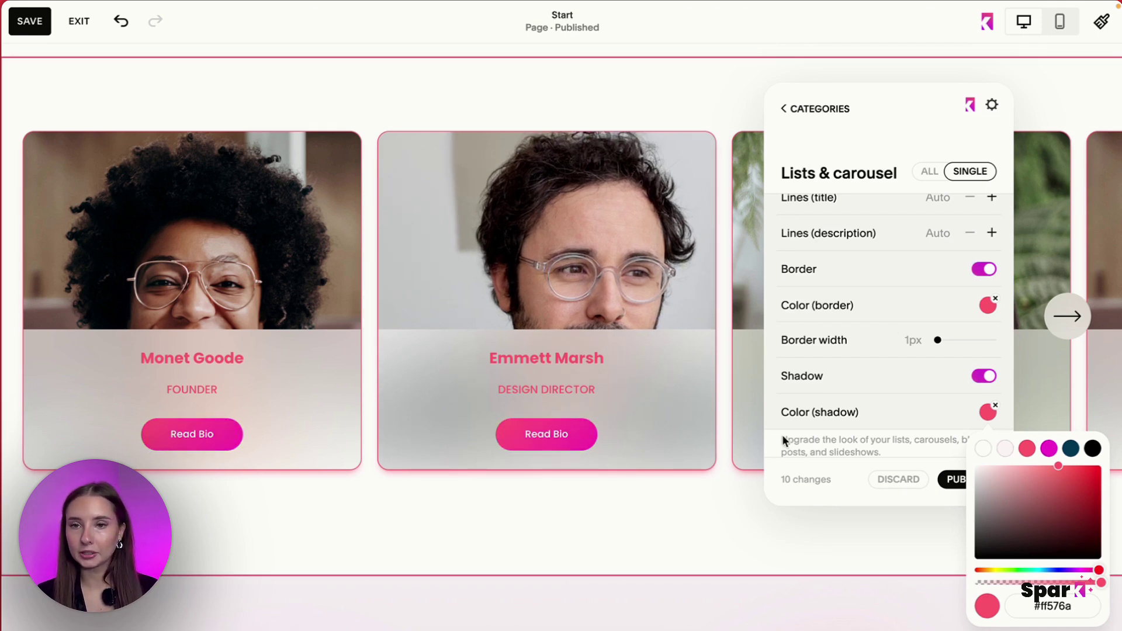
pyautogui.click(779, 533)
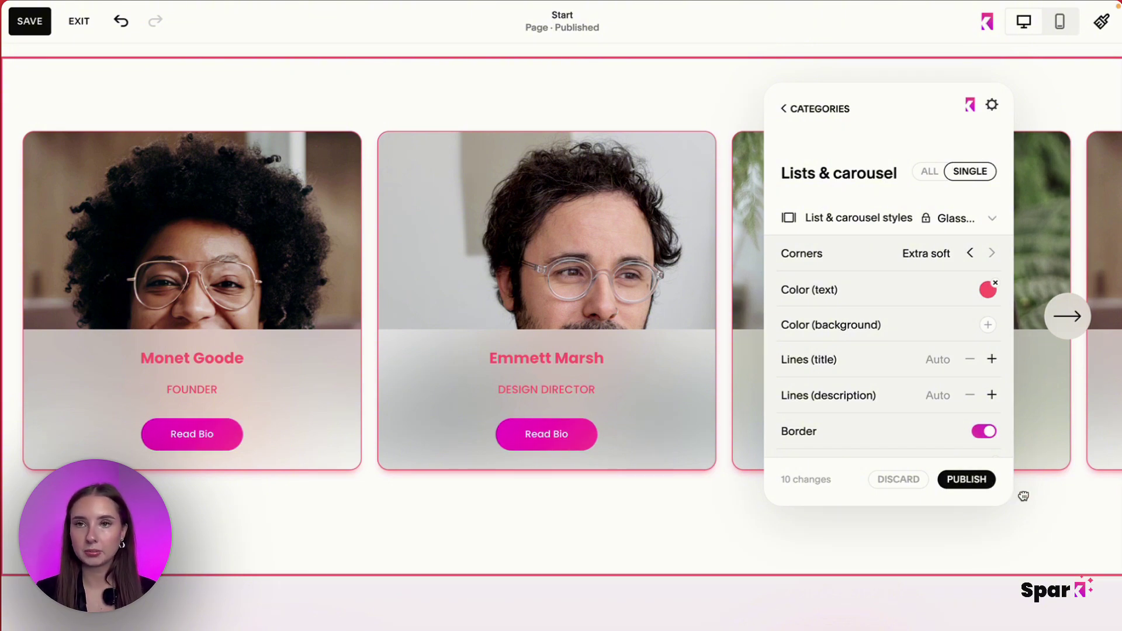
# Step: Publish the Glassmorphism style changes on the team carousel and close the Spark plugin
pyautogui.click(988, 480)
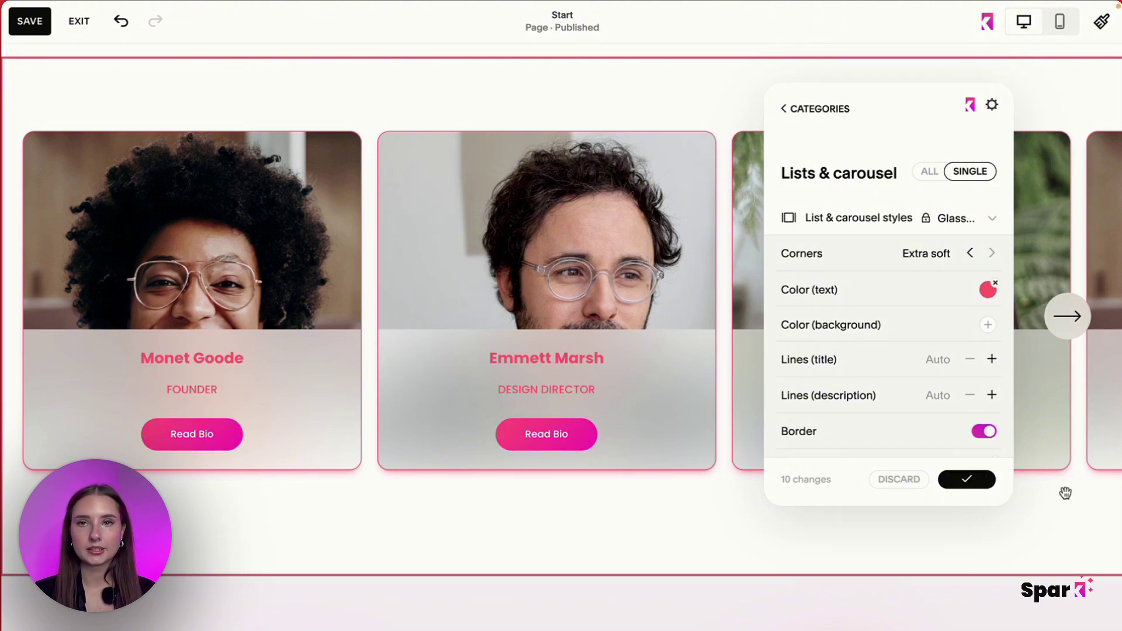
pyautogui.click(987, 23)
# Step: Open the team section's content design settings and try the Simple List layout
pyautogui.moveTo(858, 238)
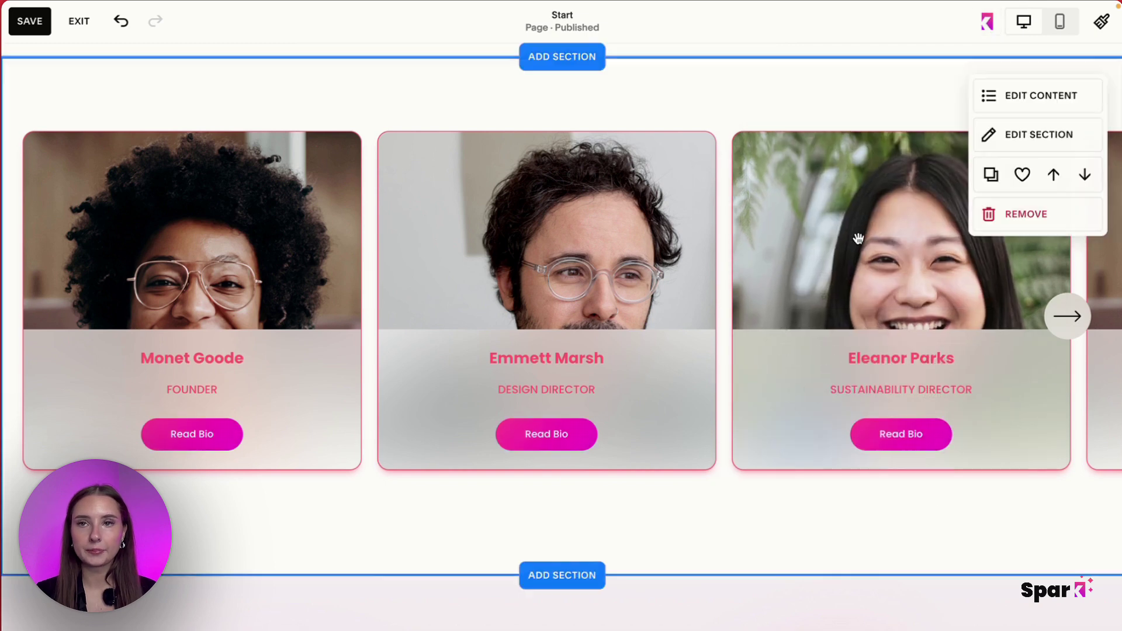
pyautogui.click(1014, 97)
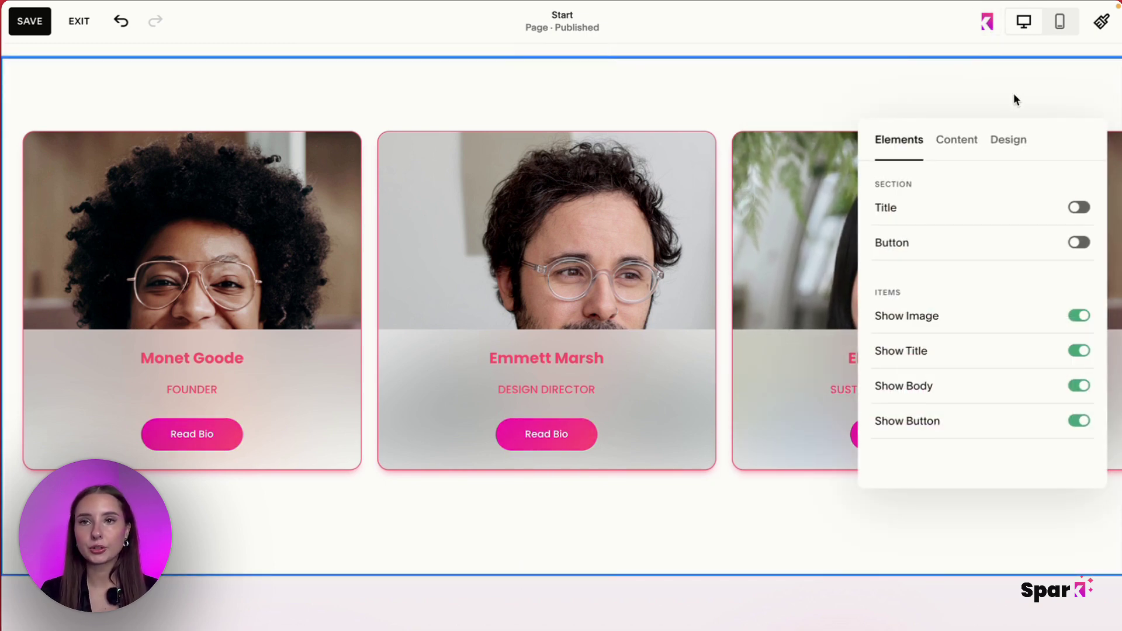
pyautogui.click(1000, 139)
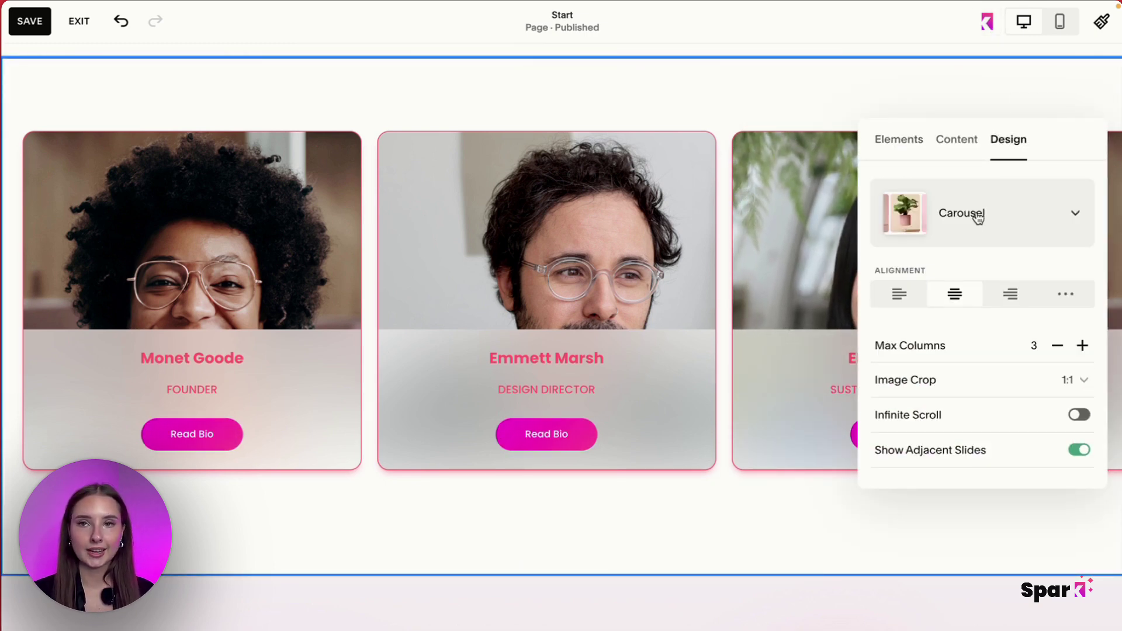
pyautogui.click(976, 214)
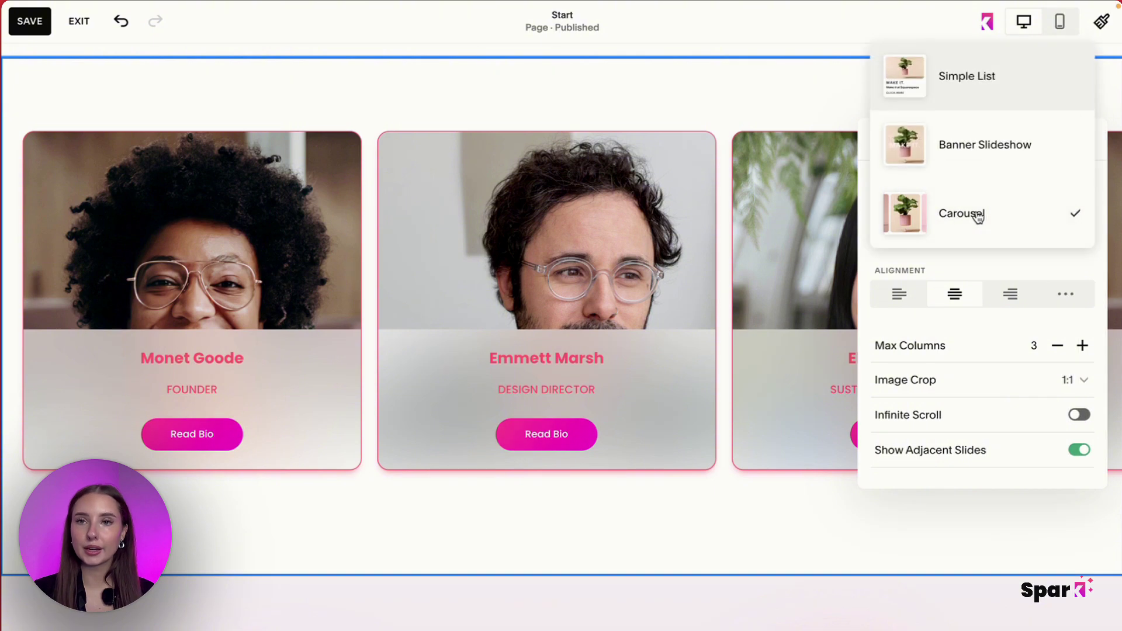
pyautogui.click(987, 76)
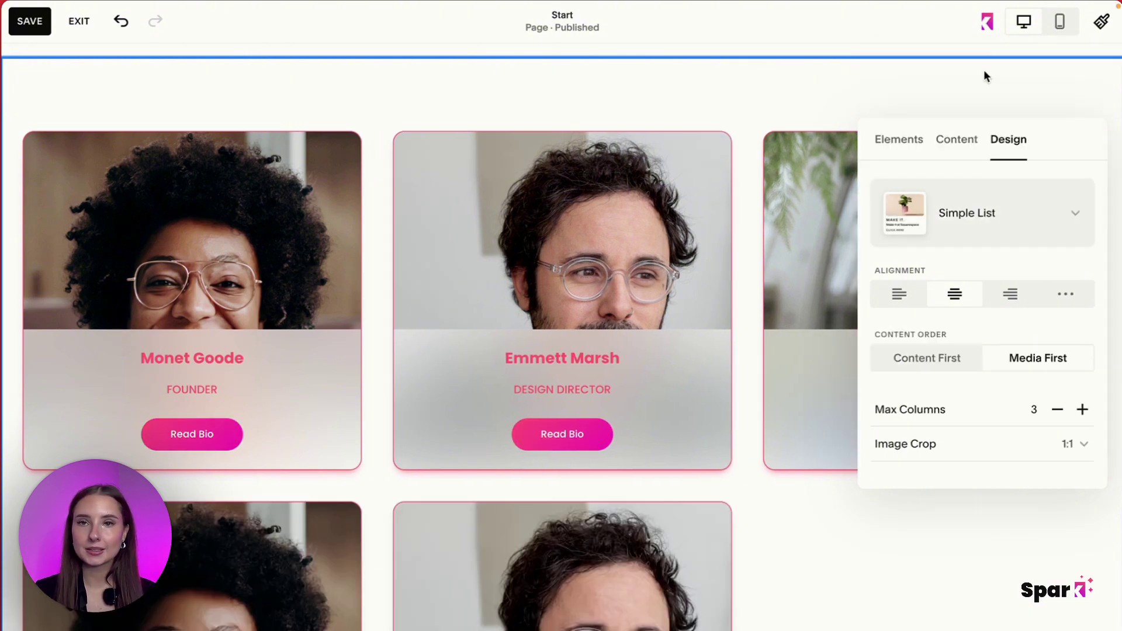
# Step: Try the Banner Slideshow layout on the team section and switch it back to Carousel
pyautogui.click(993, 240)
pyautogui.click(996, 269)
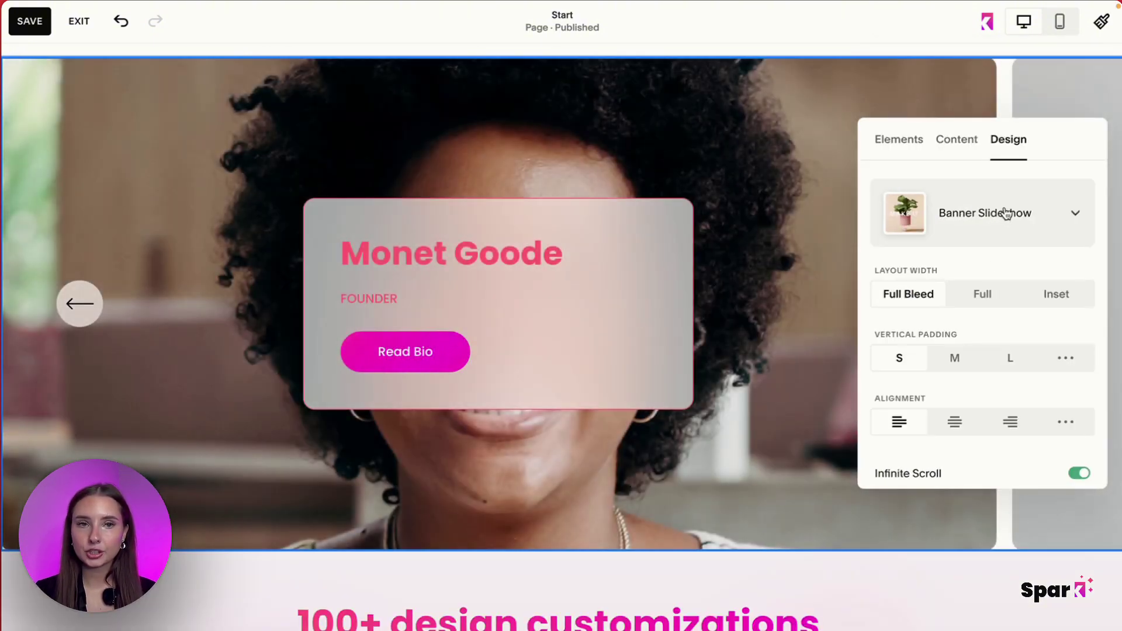
pyautogui.click(80, 310)
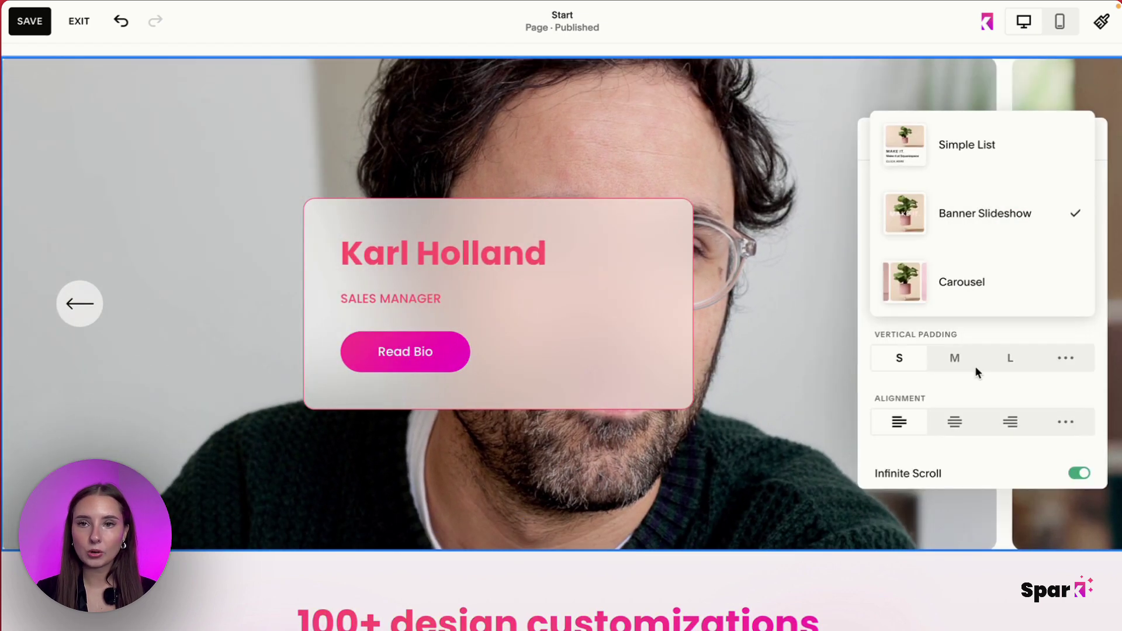
pyautogui.click(976, 305)
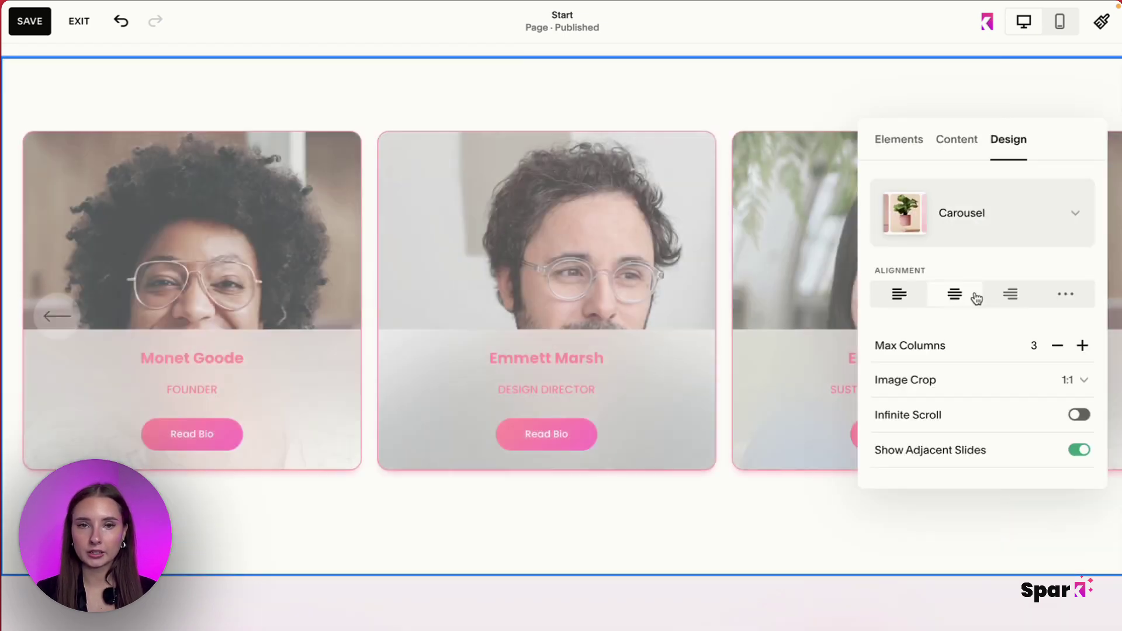
pyautogui.click(954, 293)
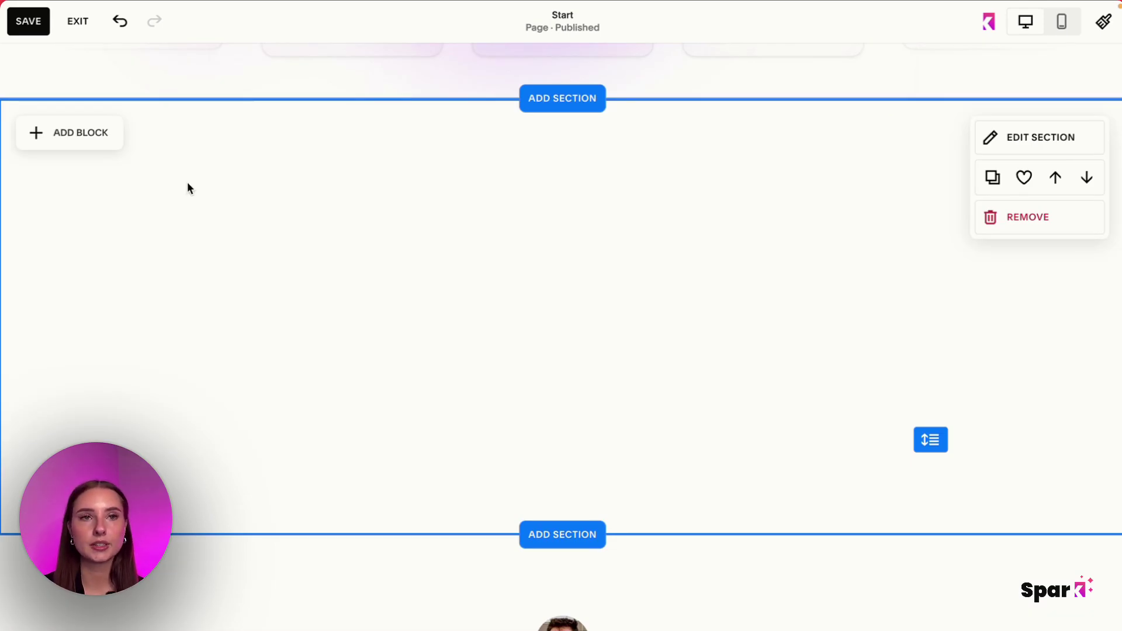
# Step: Search the blocks for "summ" and place a Summary block in the empty section above the team carousel
pyautogui.click(89, 135)
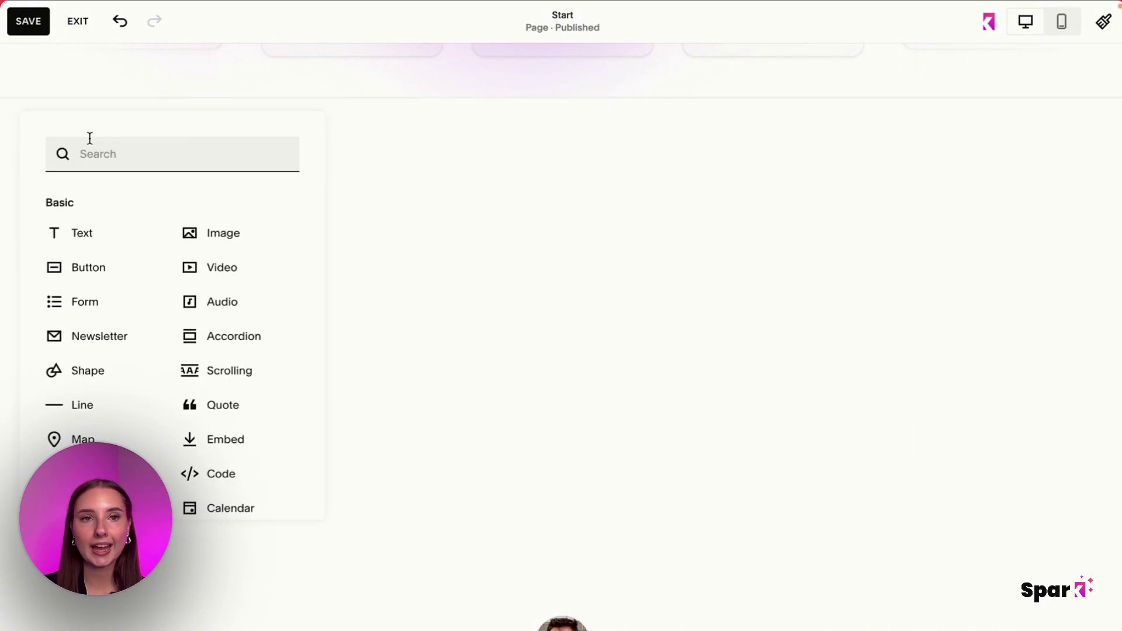
pyautogui.write('summ')
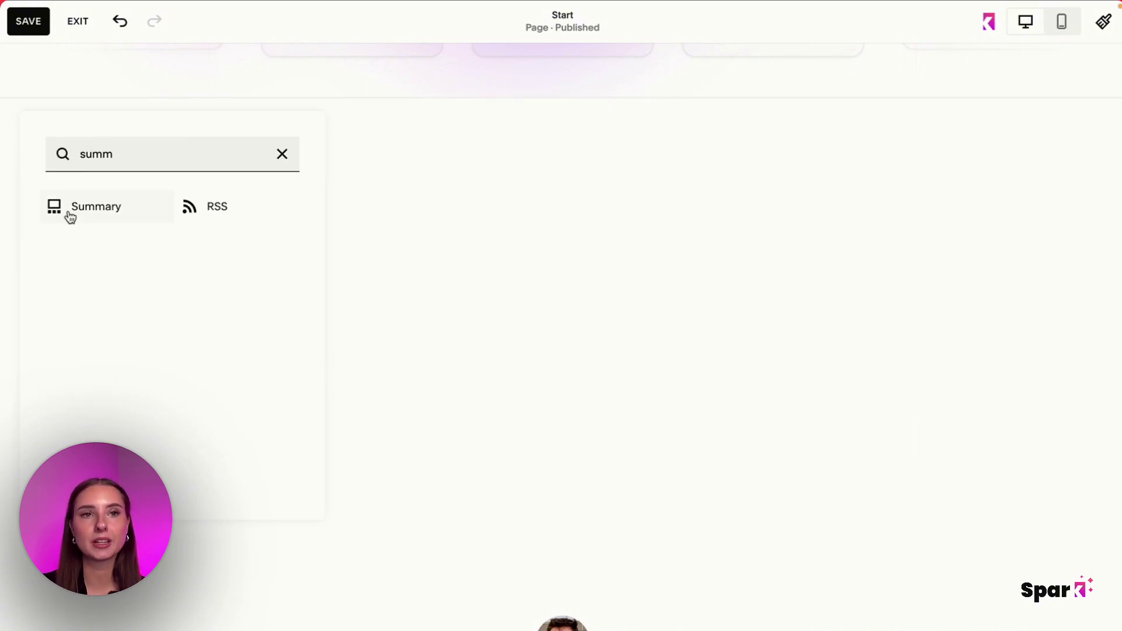
pyautogui.click(69, 216)
pyautogui.moveTo(663, 320); pyautogui.dragTo(688, 331)
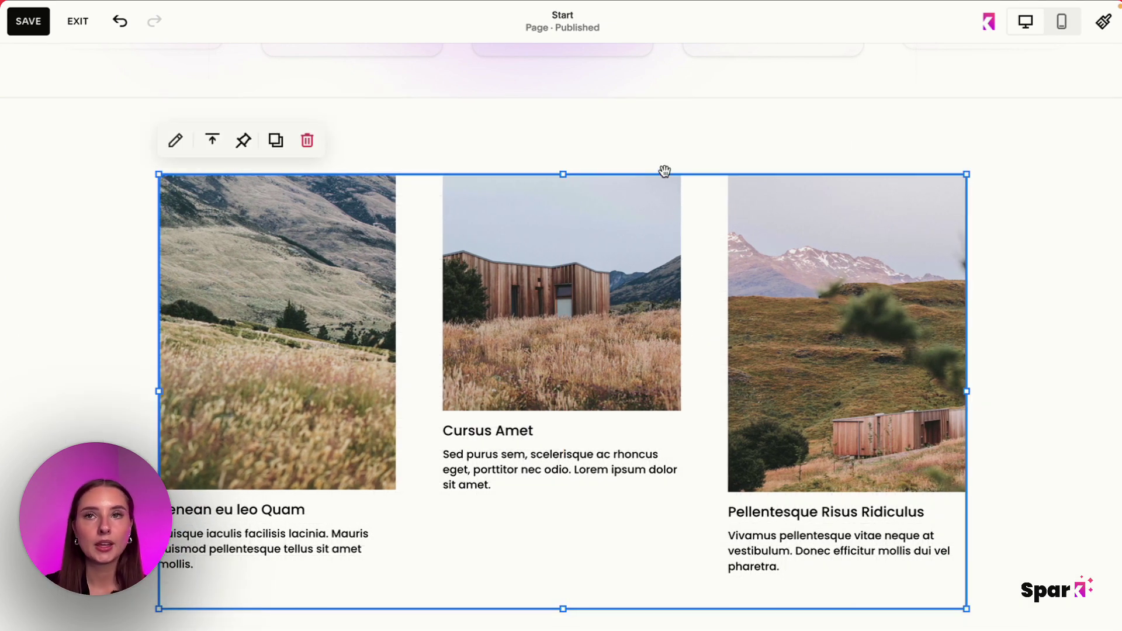
# Step: Open Spark's Lists & carousels category for the summary block and apply the Cards style to it
pyautogui.click(884, 132)
pyautogui.click(983, 37)
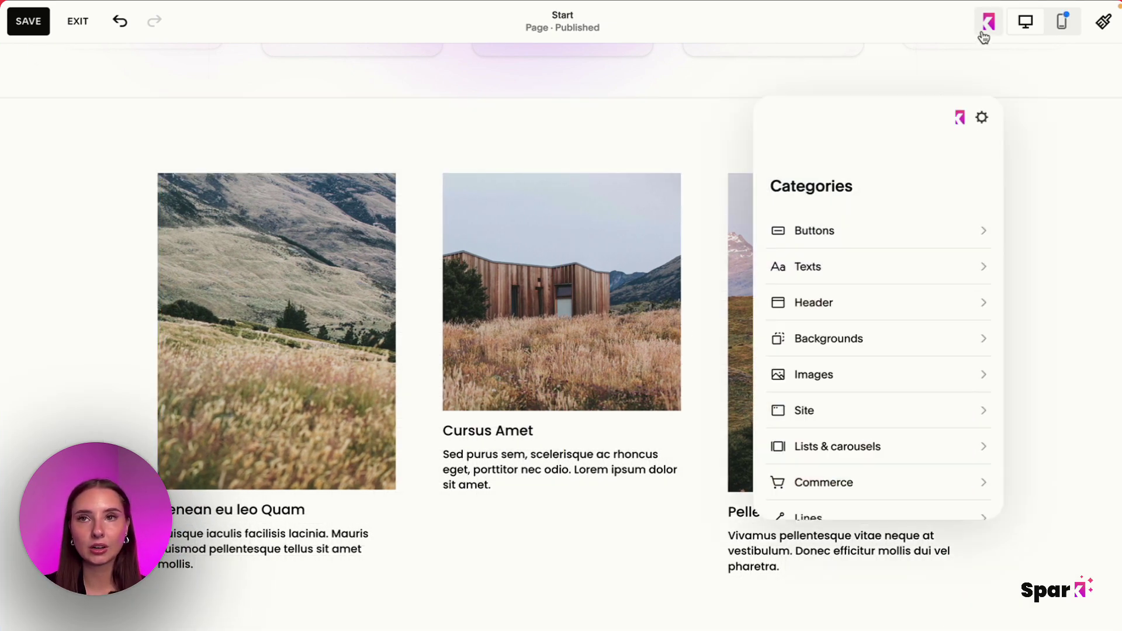
pyautogui.click(818, 446)
pyautogui.moveTo(862, 238)
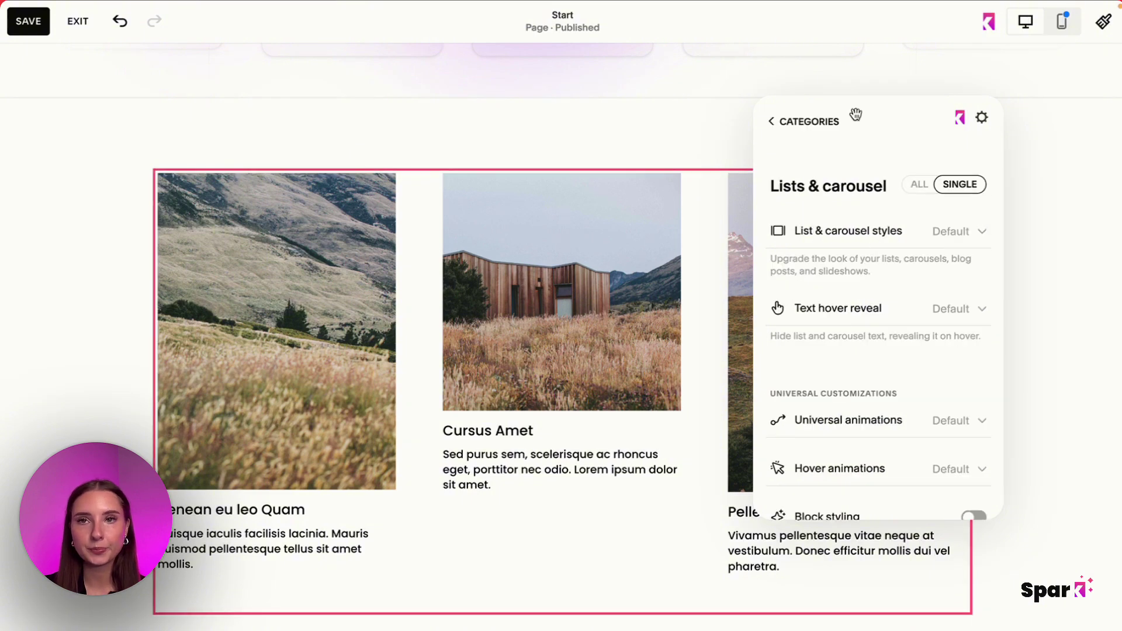
pyautogui.click(834, 227)
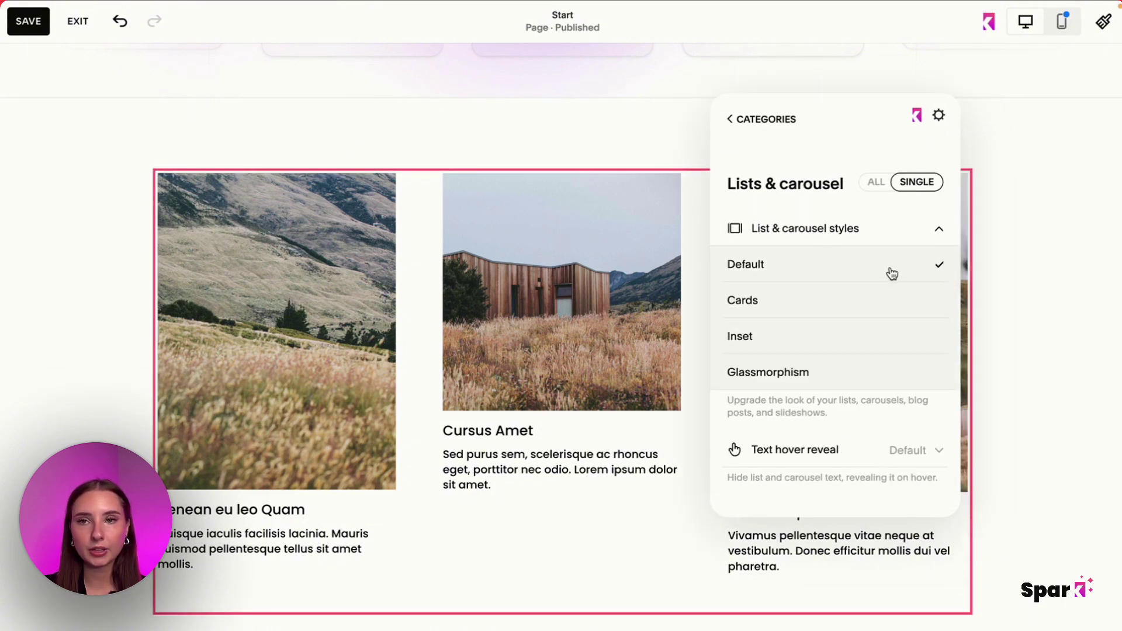
pyautogui.click(835, 294)
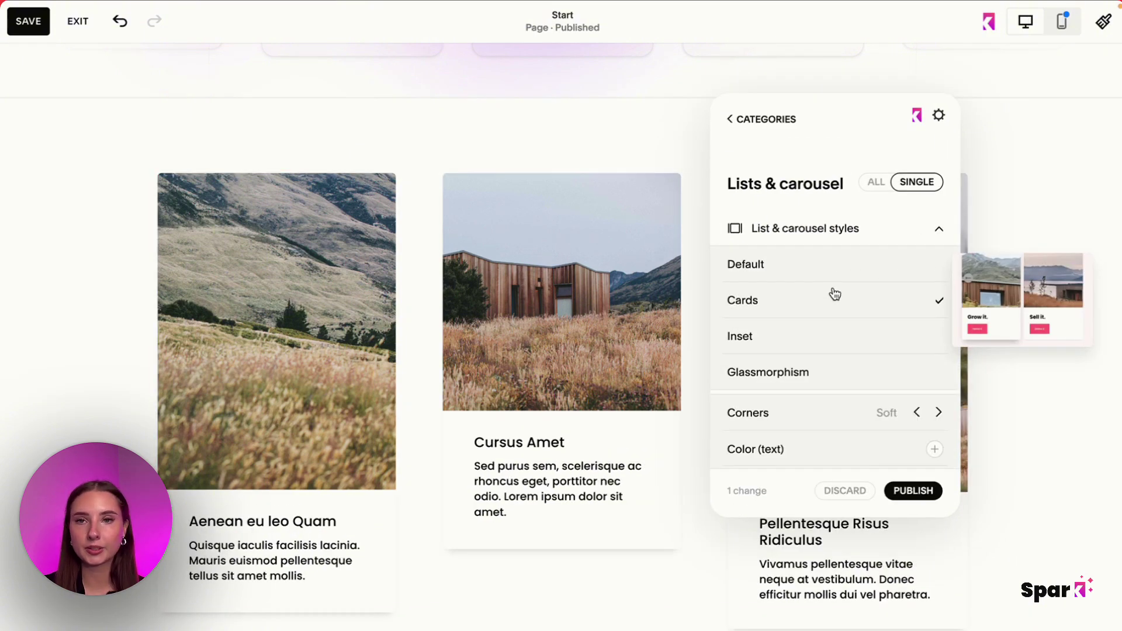
# Step: Try the Inset and Glassmorphism styles on the summary block and return to the Cards style
pyautogui.click(830, 334)
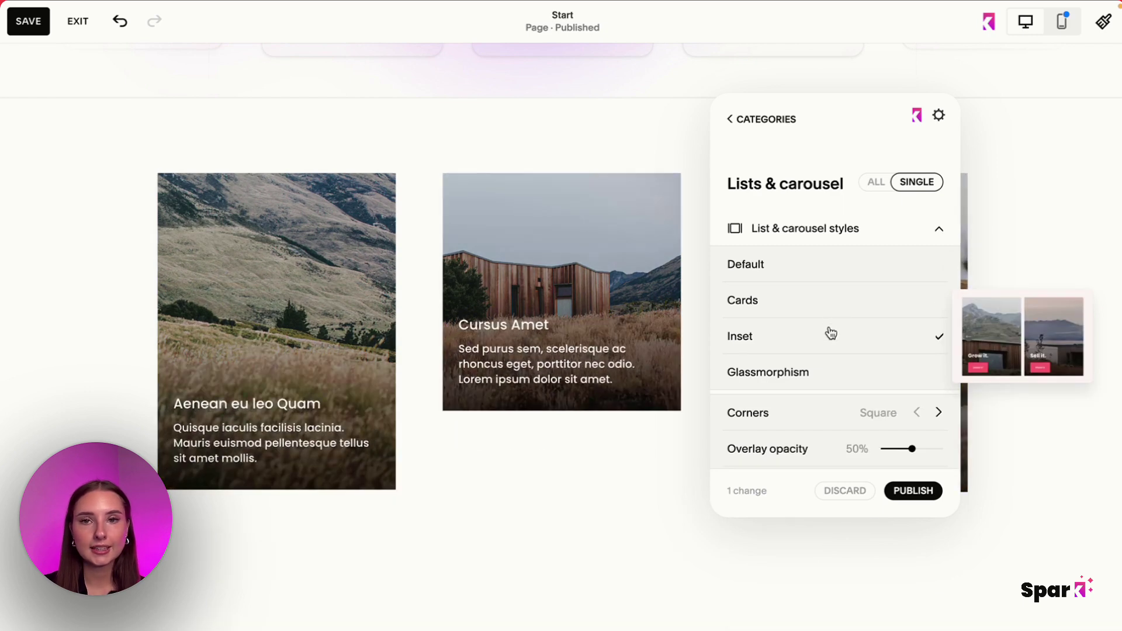
pyautogui.click(831, 376)
pyautogui.click(828, 310)
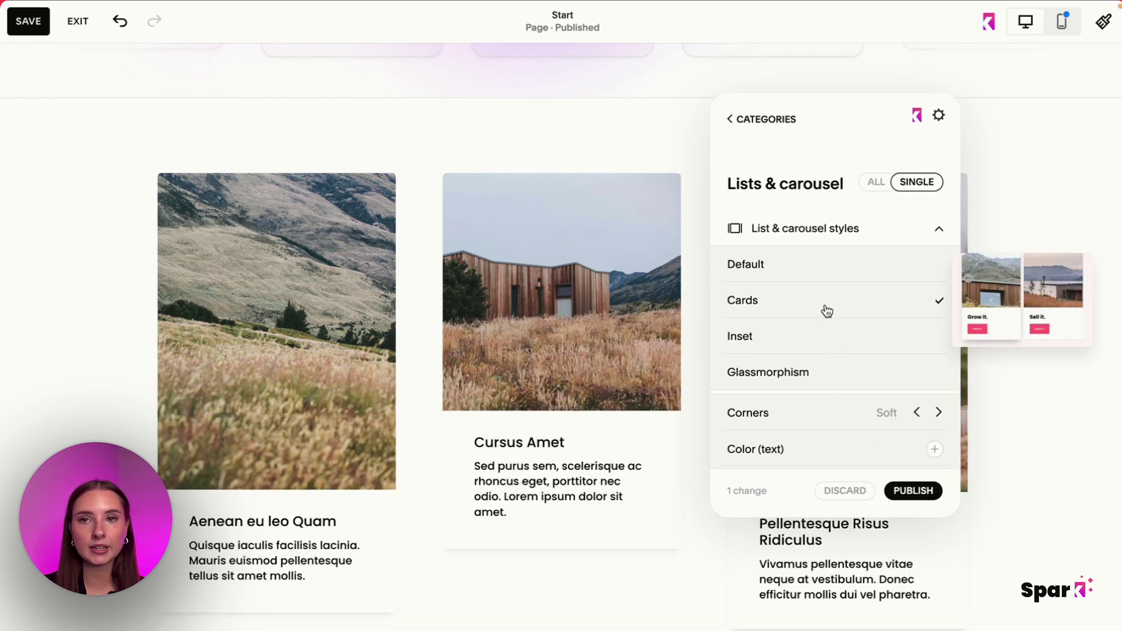
# Step: Try Extra soft corners on the summary cards and set the corners to Square
pyautogui.scroll(-3, 826, 311)
pyautogui.click(939, 321)
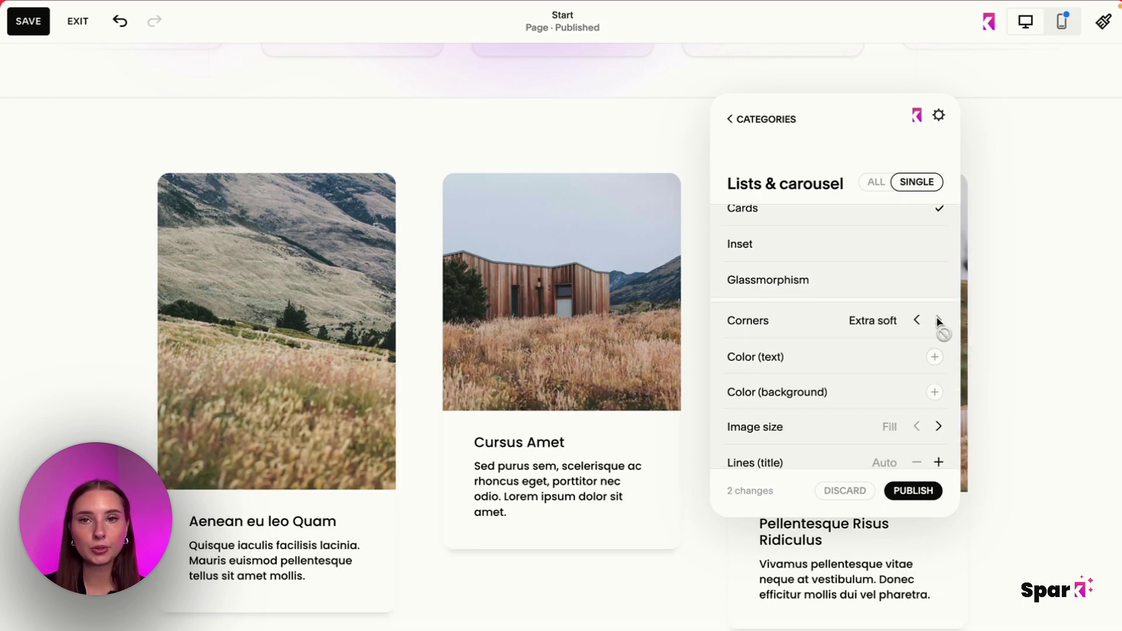
pyautogui.click(916, 321)
pyautogui.click(916, 321)
# Step: Try #fff8f9 as the summary cards' background color and clear it again
pyautogui.scroll(-2, 929, 321)
pyautogui.click(934, 300)
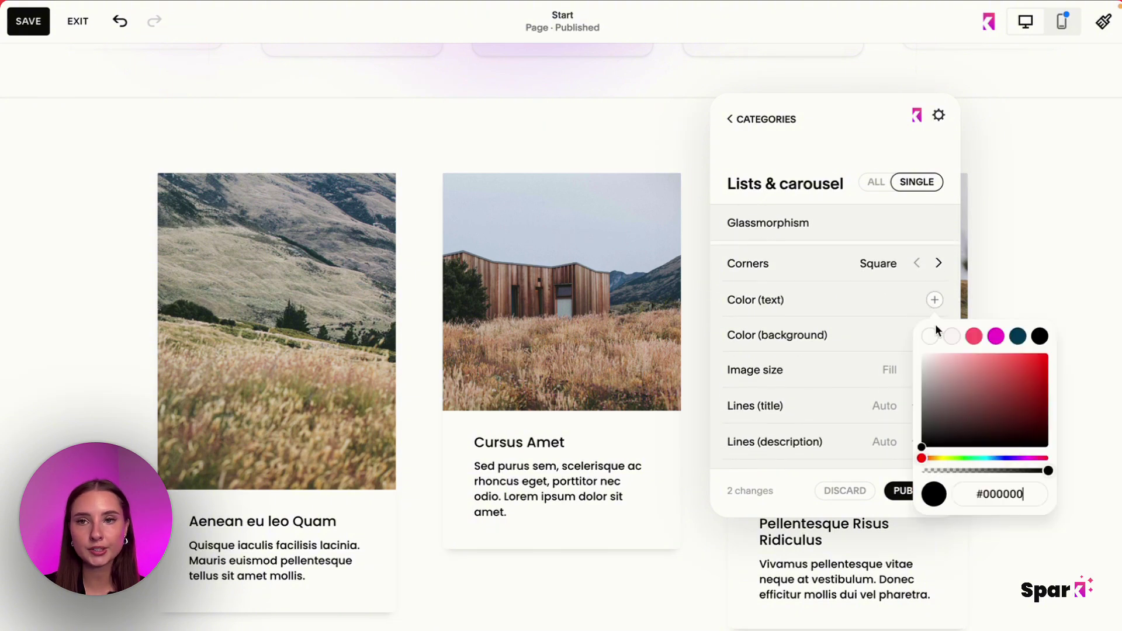
pyautogui.click(854, 337)
pyautogui.click(934, 335)
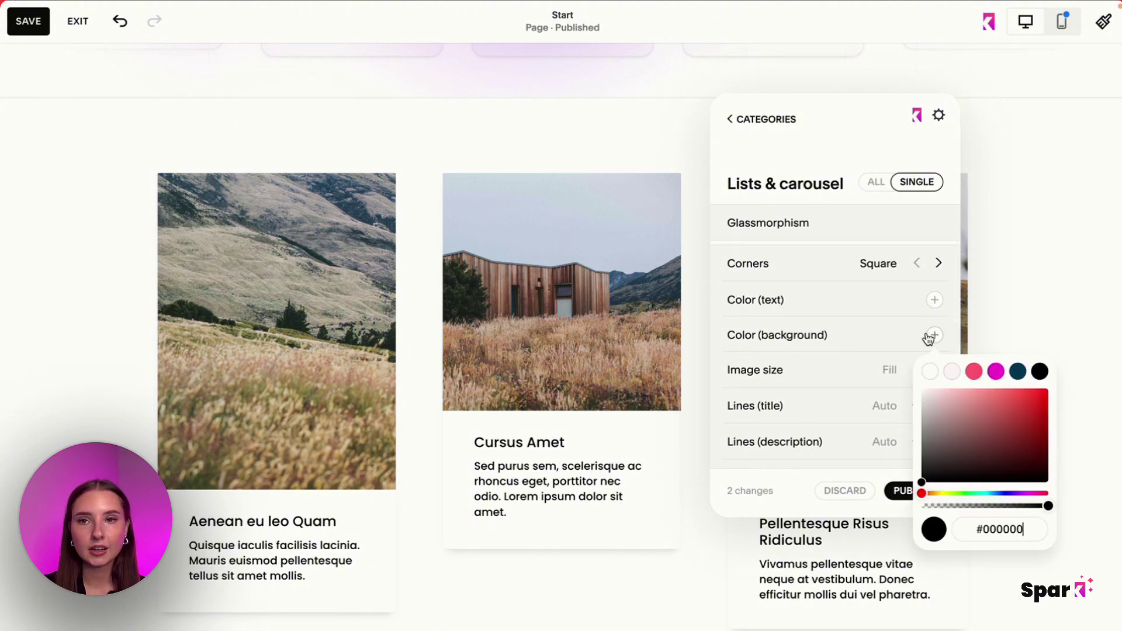
pyautogui.click(951, 372)
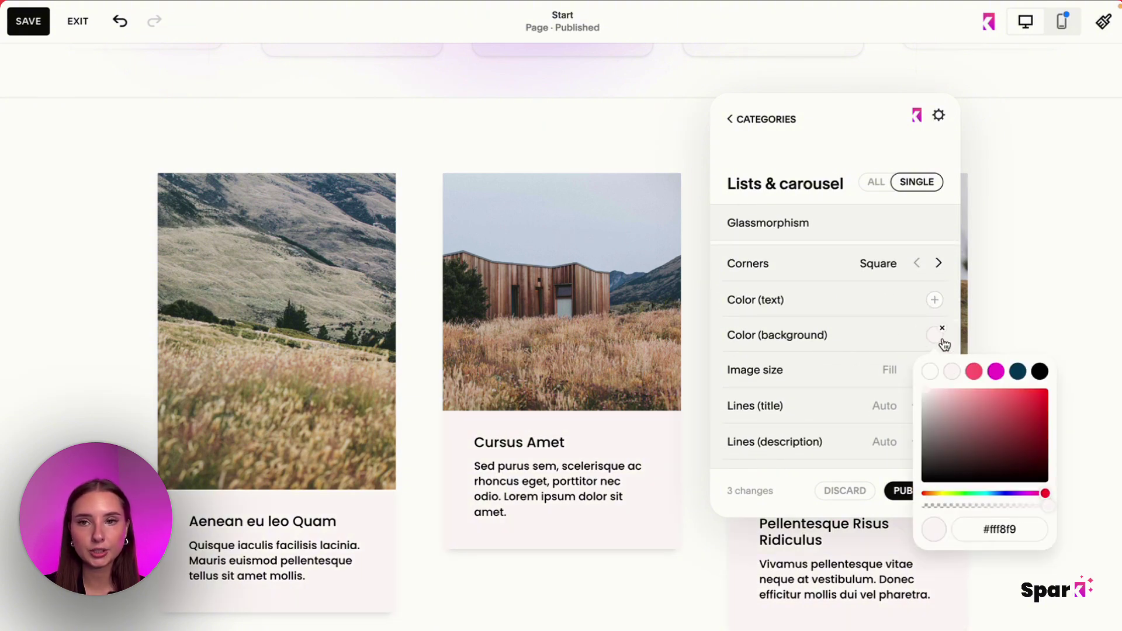
pyautogui.click(942, 328)
# Step: Compare the Fill and Inset image sizes on the summary cards and set the image size to Inset
pyautogui.click(939, 370)
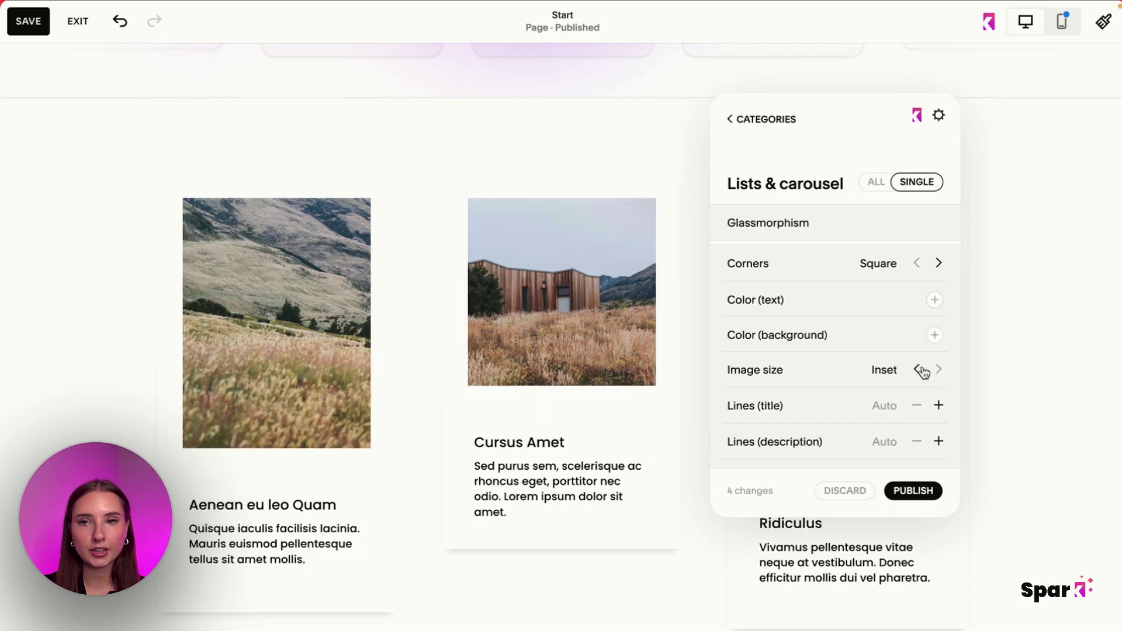
pyautogui.click(919, 370)
pyautogui.click(937, 371)
# Step: Try raising the line limit for the card titles and return it to Auto
pyautogui.scroll(-1, 929, 376)
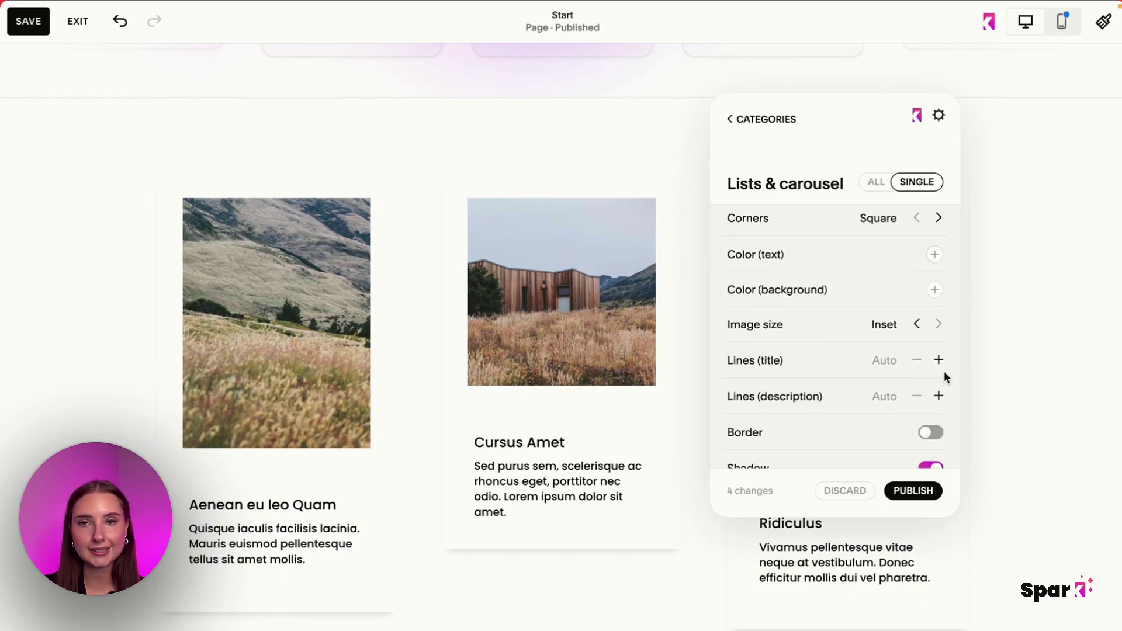
pyautogui.click(939, 361)
pyautogui.click(938, 361)
pyautogui.click(917, 361)
pyautogui.click(916, 361)
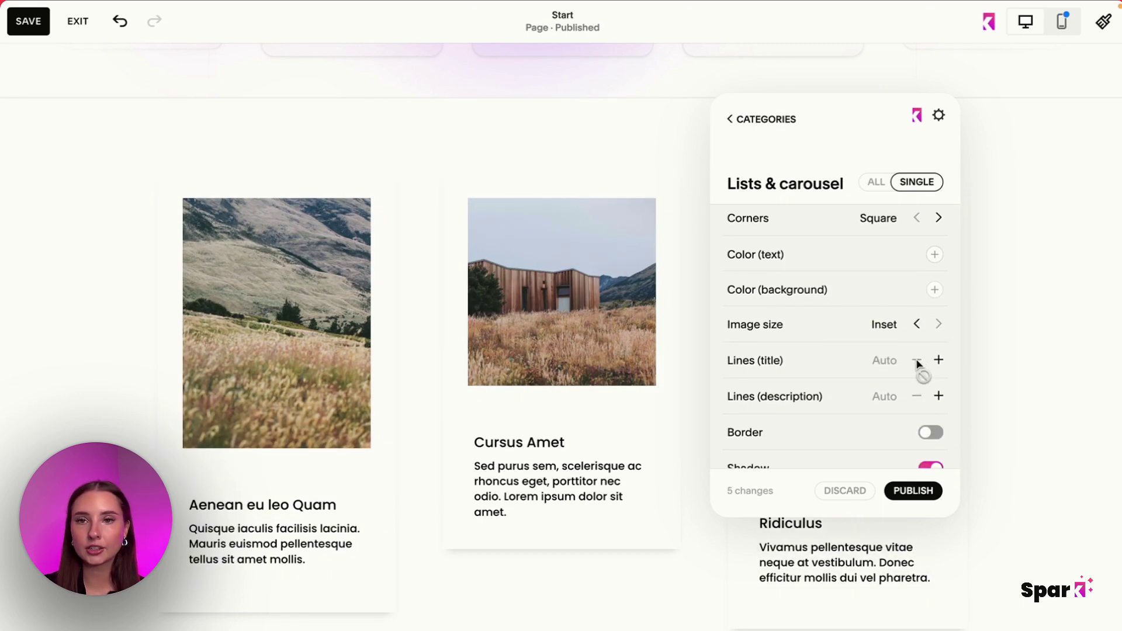
# Step: Move the Spark panel away from the third card, raise the title line limit to Four and return it to Auto
pyautogui.moveTo(944, 374); pyautogui.dragTo(1096, 333)
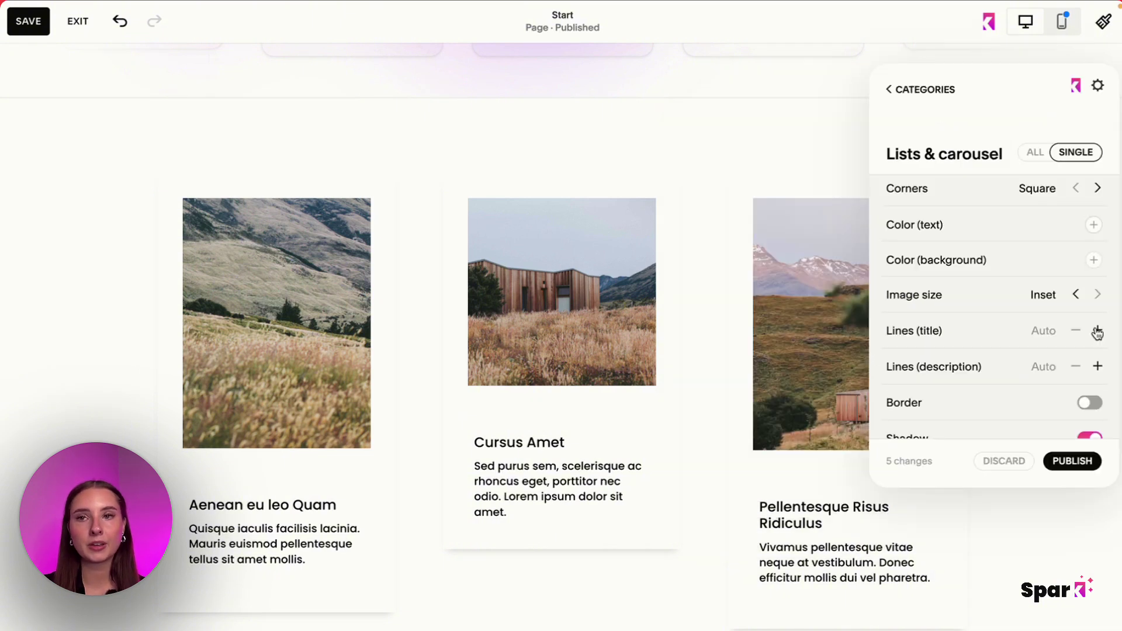
pyautogui.click(1097, 331)
pyautogui.click(1098, 331)
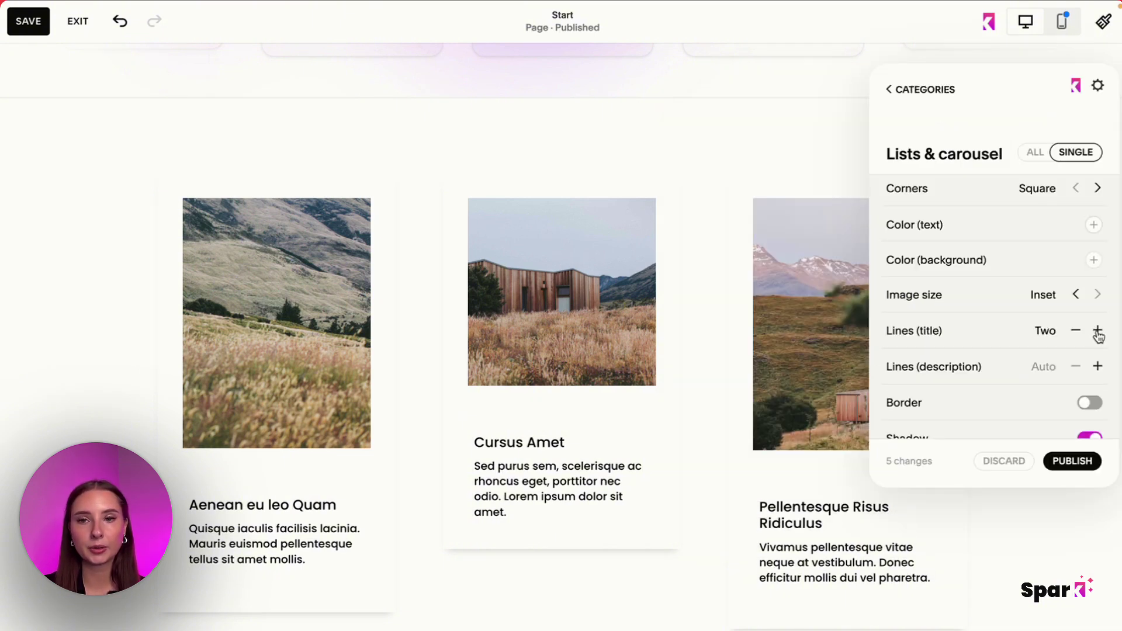
pyautogui.click(1097, 331)
pyautogui.click(1097, 332)
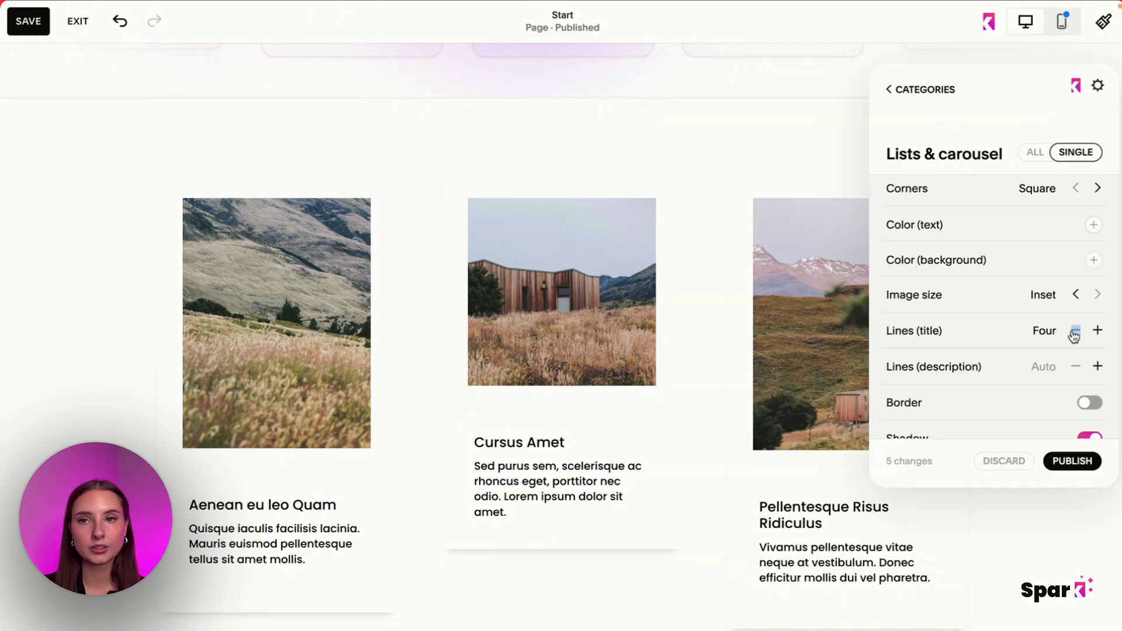
pyautogui.click(1075, 332)
pyautogui.click(1075, 332)
pyautogui.click(1075, 331)
pyautogui.click(1075, 332)
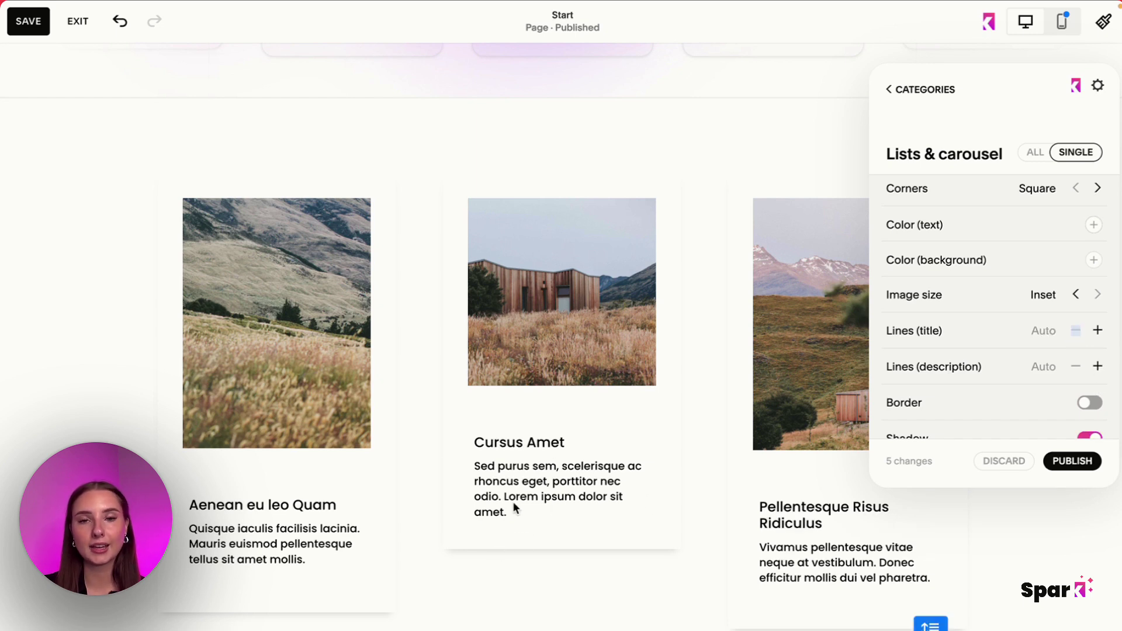
# Step: Try description line limits from One to beyond Four on the cards and return the setting to Auto
pyautogui.click(1098, 367)
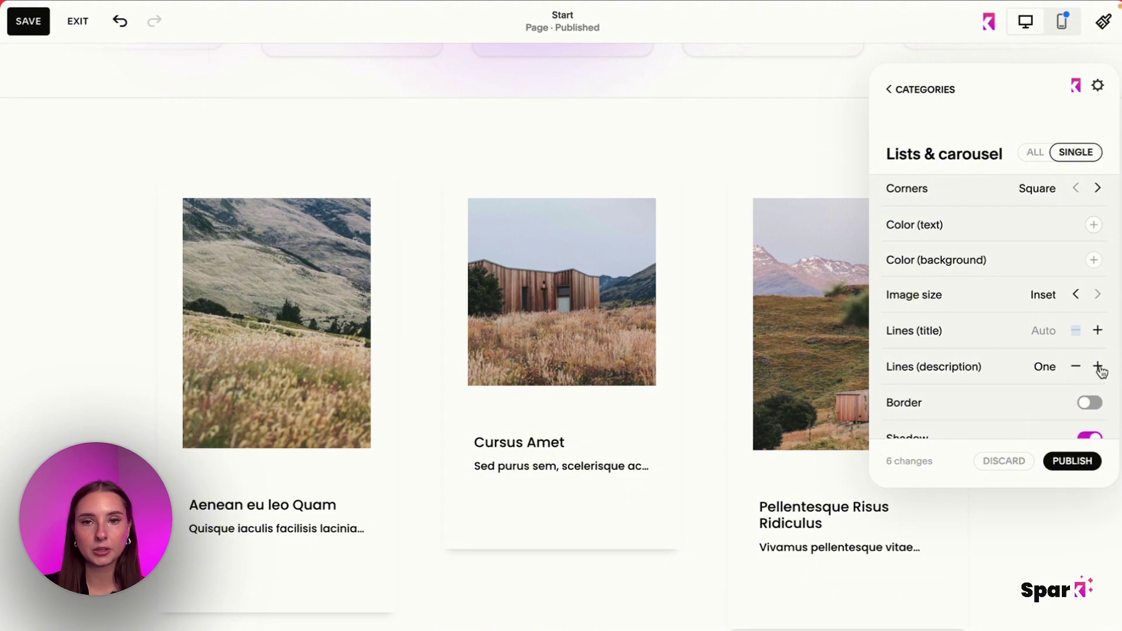
pyautogui.click(1098, 367)
pyautogui.click(1098, 367)
pyautogui.click(1098, 367)
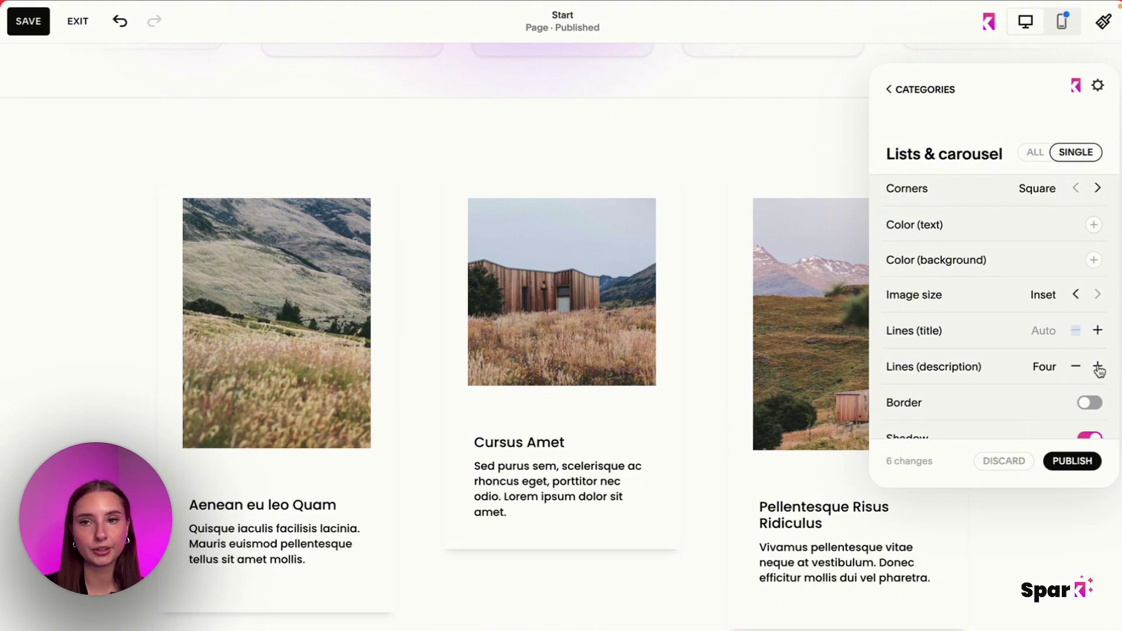
pyautogui.click(1098, 367)
pyautogui.click(1076, 367)
pyautogui.click(1076, 367)
pyautogui.click(1076, 367)
pyautogui.click(1076, 367)
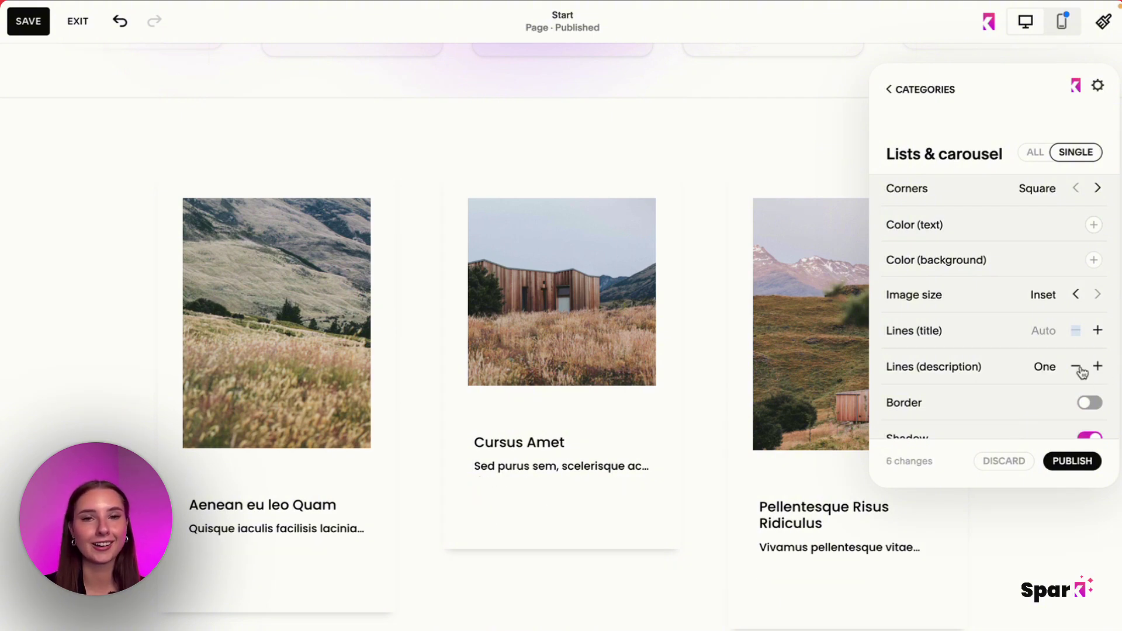
pyautogui.click(1076, 367)
# Step: Turn on the cards' border, switch their shadow off and on again, and open the shadow color
pyautogui.scroll(-1, 1081, 374)
pyautogui.click(1089, 333)
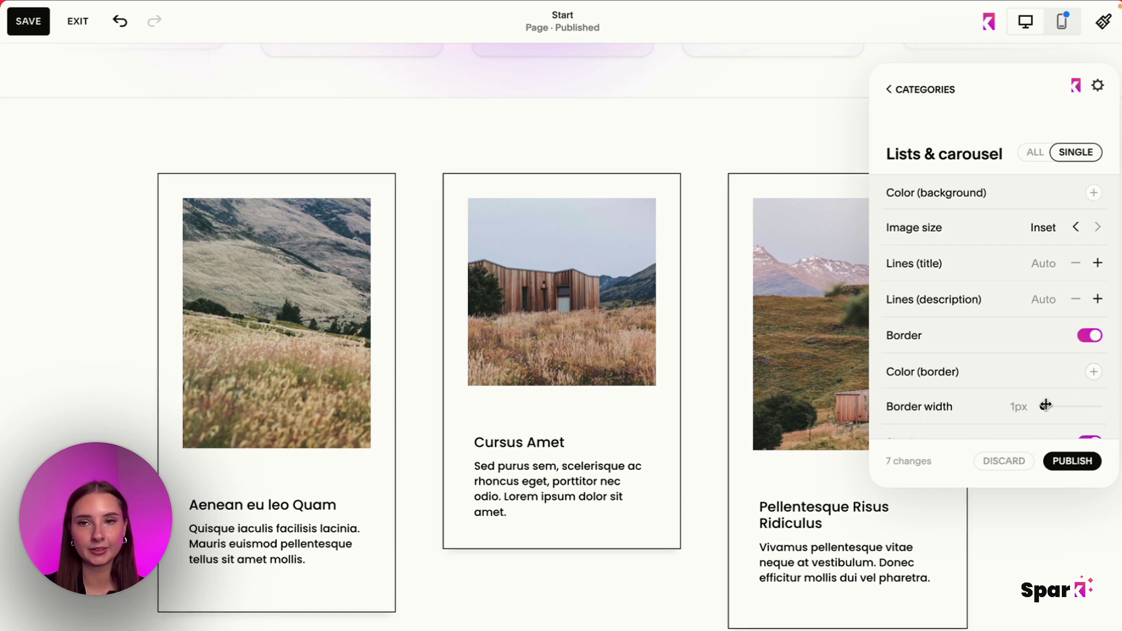
pyautogui.scroll(-1, 1045, 400)
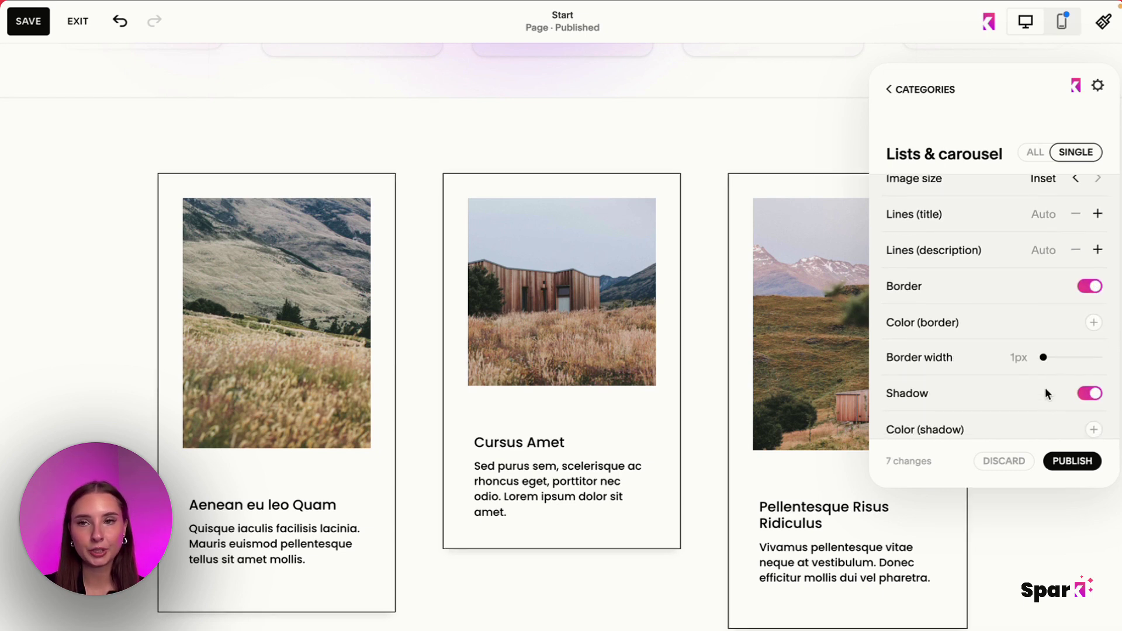
pyautogui.click(1075, 392)
pyautogui.click(1075, 393)
pyautogui.scroll(-2, 1077, 400)
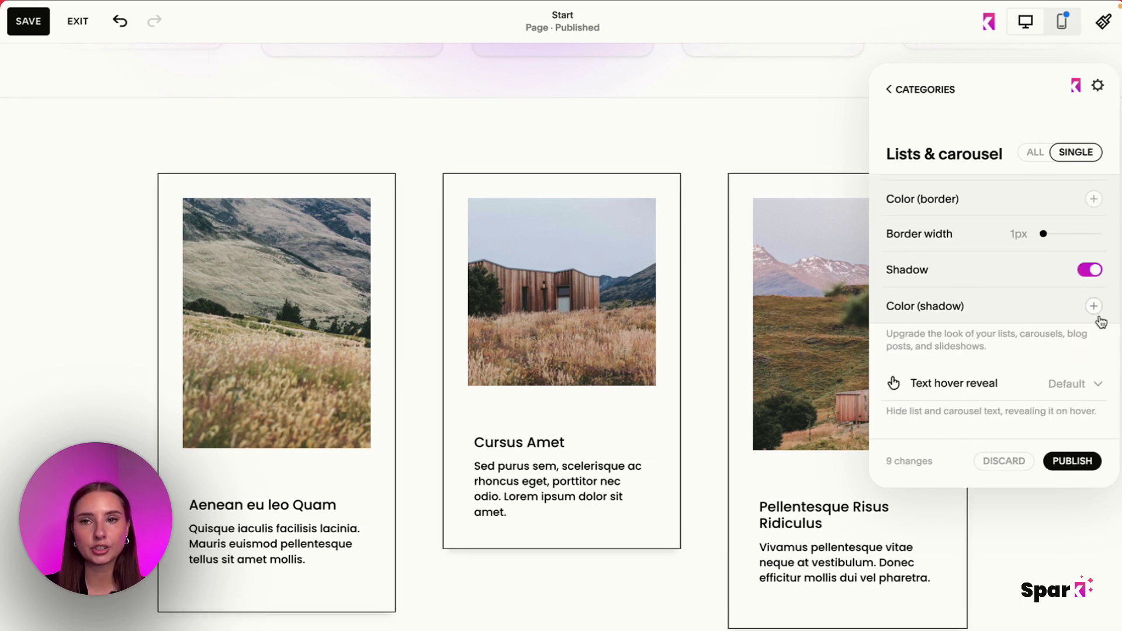
pyautogui.click(1094, 306)
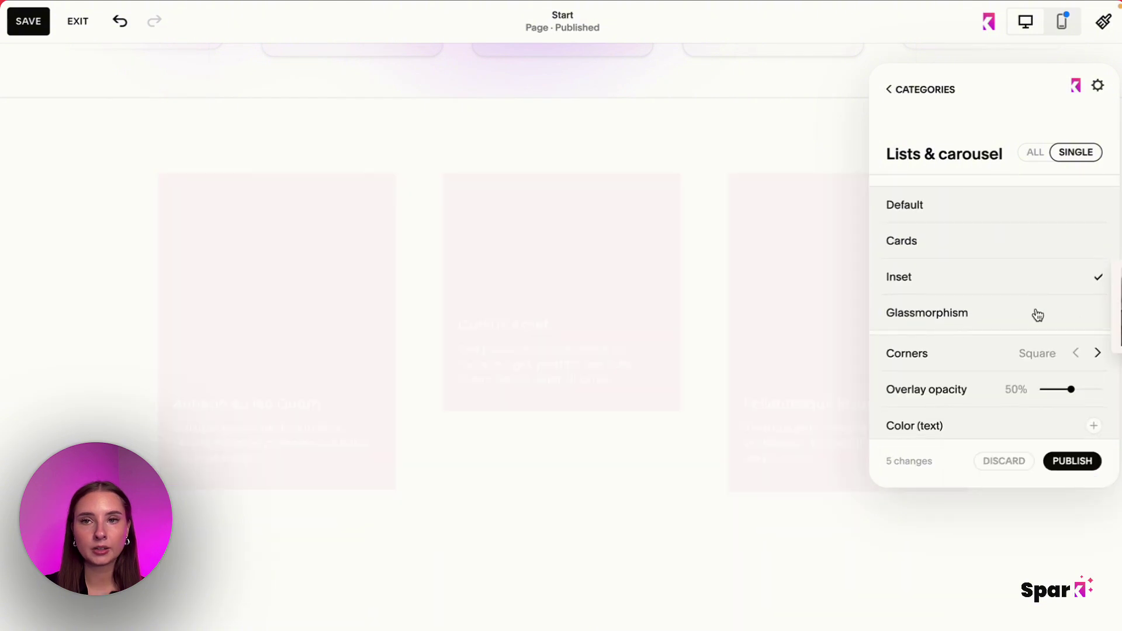
# Step: Set the overlay opacity of the Inset style to 0% on the summary block
pyautogui.scroll(-3, 1034, 314)
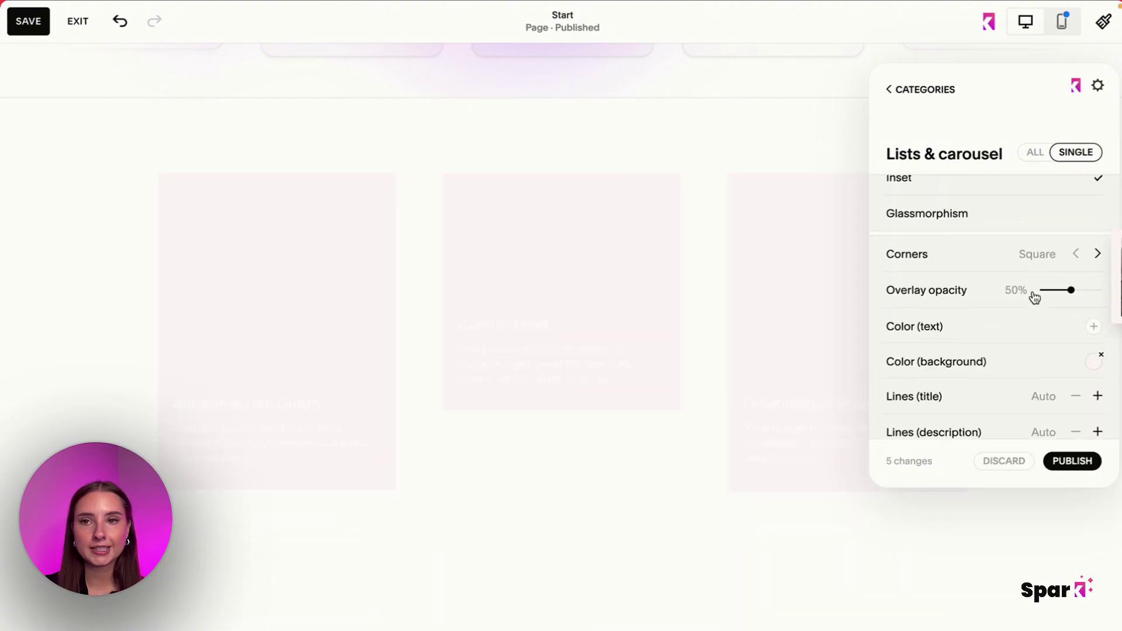
pyautogui.scroll(5, 1000, 296)
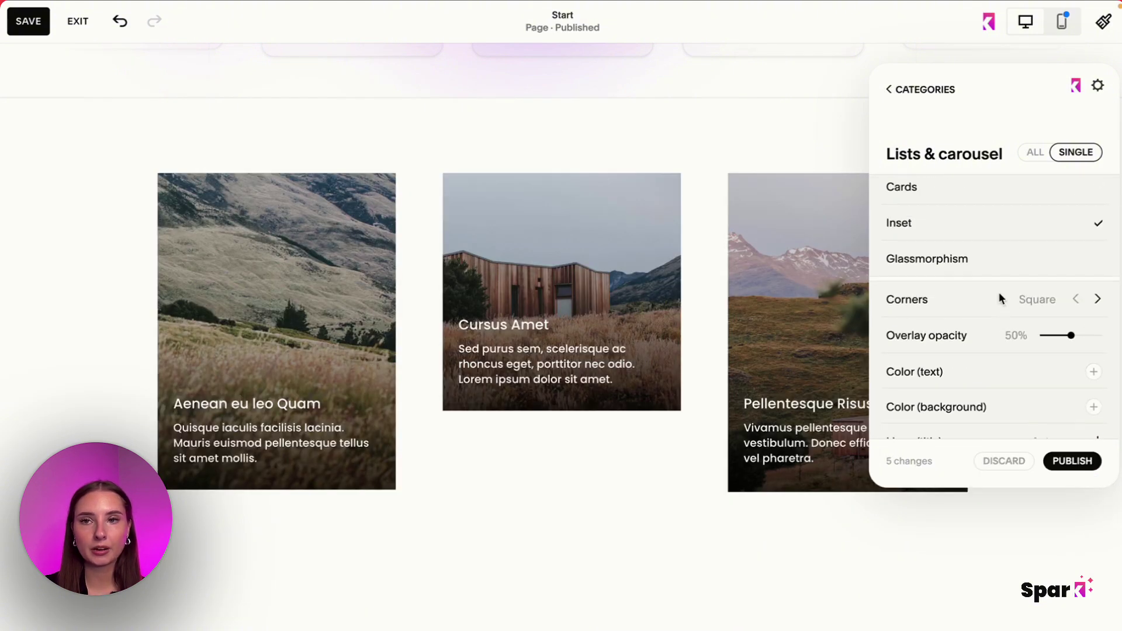
pyautogui.scroll(-1, 999, 298)
pyautogui.moveTo(1066, 356); pyautogui.dragTo(1021, 362)
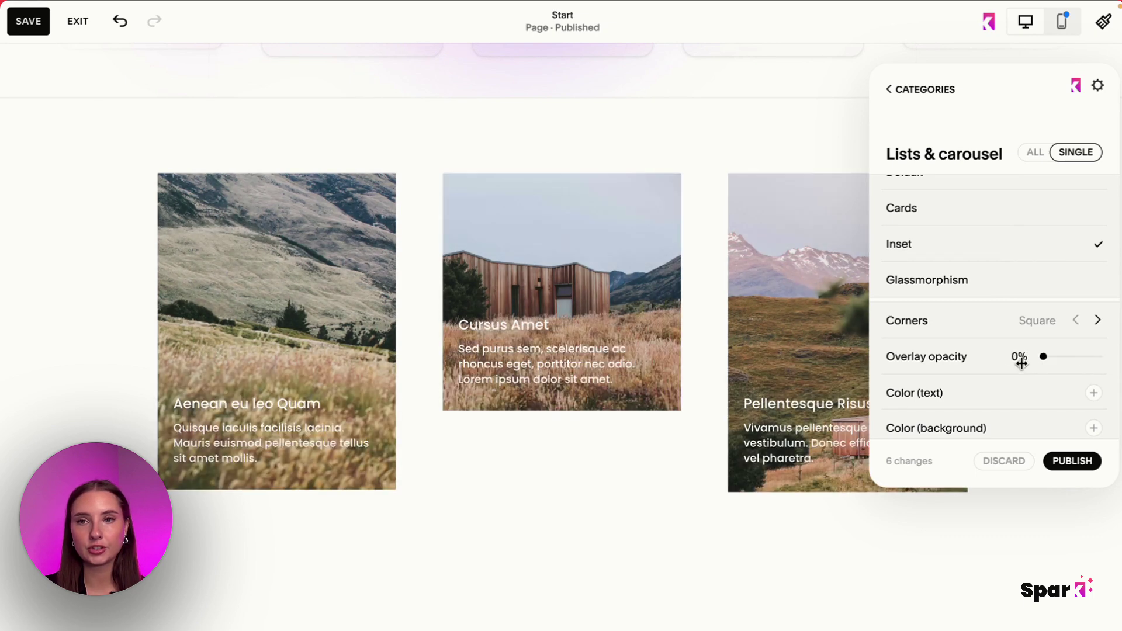
# Step: Try #ff576a as the text color over the summary images and replace it with a near-white palette color
pyautogui.scroll(-2, 1013, 388)
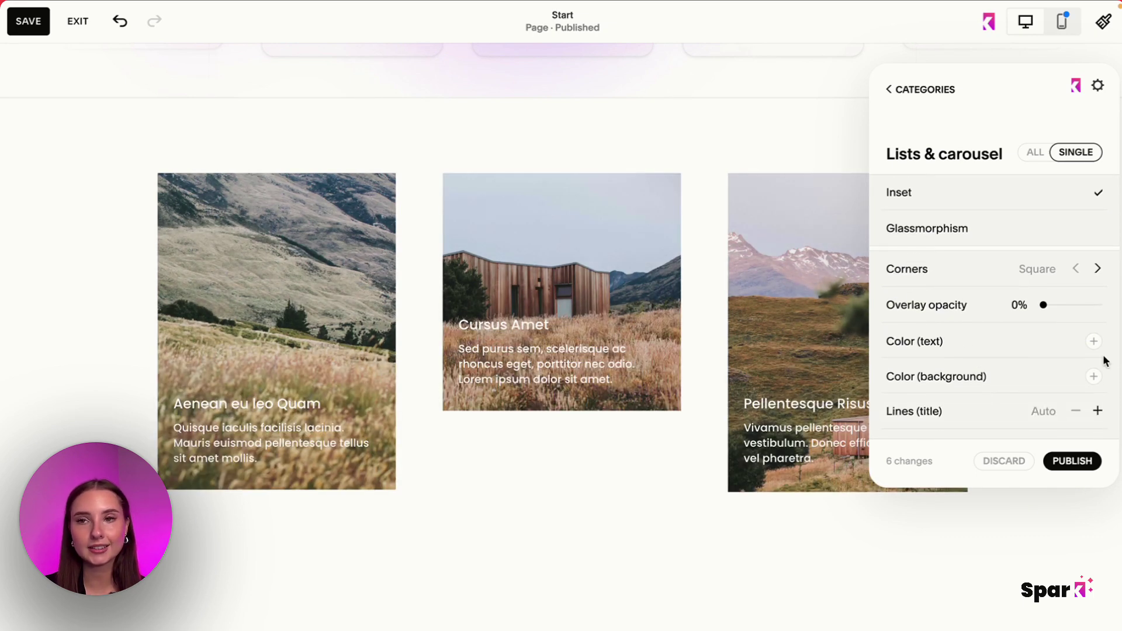
pyautogui.click(1091, 343)
pyautogui.click(1026, 379)
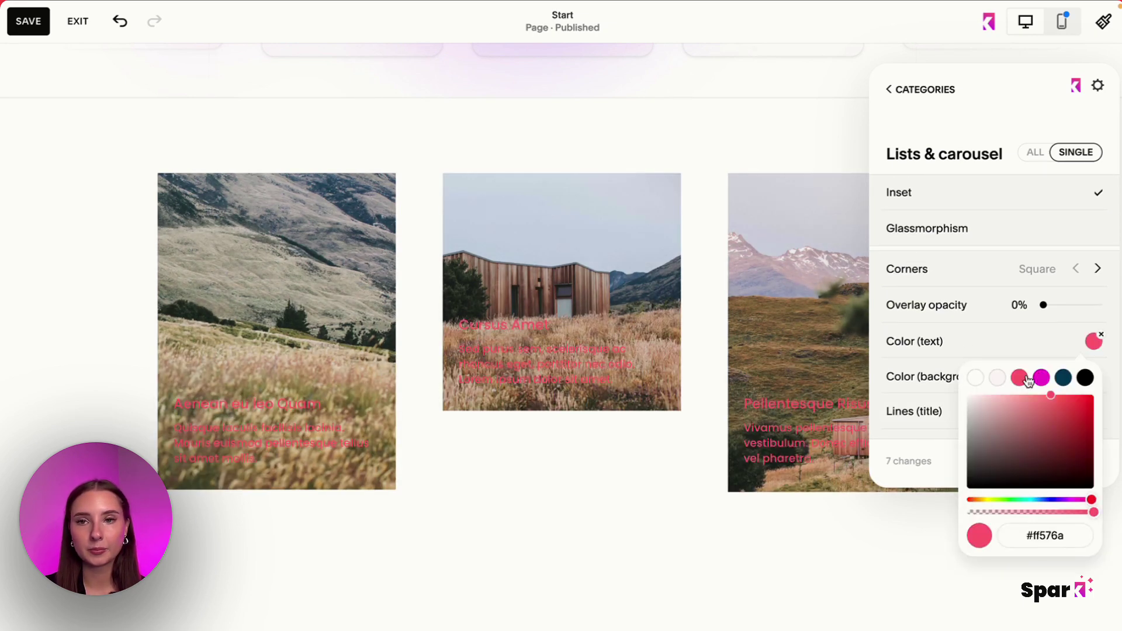
pyautogui.click(995, 377)
pyautogui.click(974, 331)
# Step: Try a light palette color as the Inset style's background color and clear it
pyautogui.scroll(-2, 974, 330)
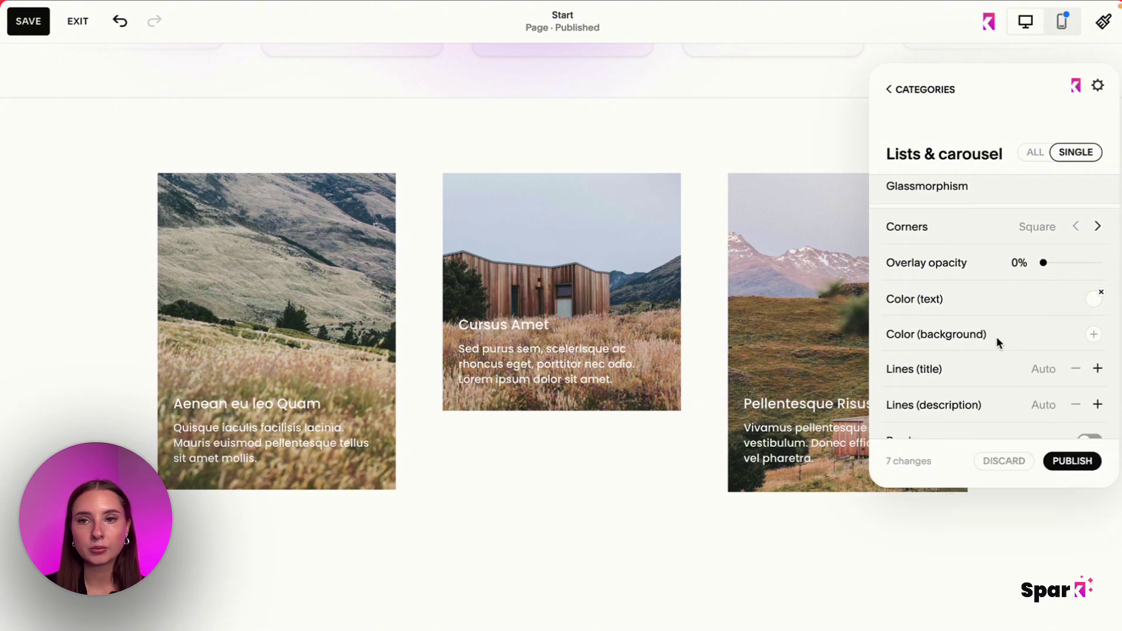
pyautogui.click(1092, 334)
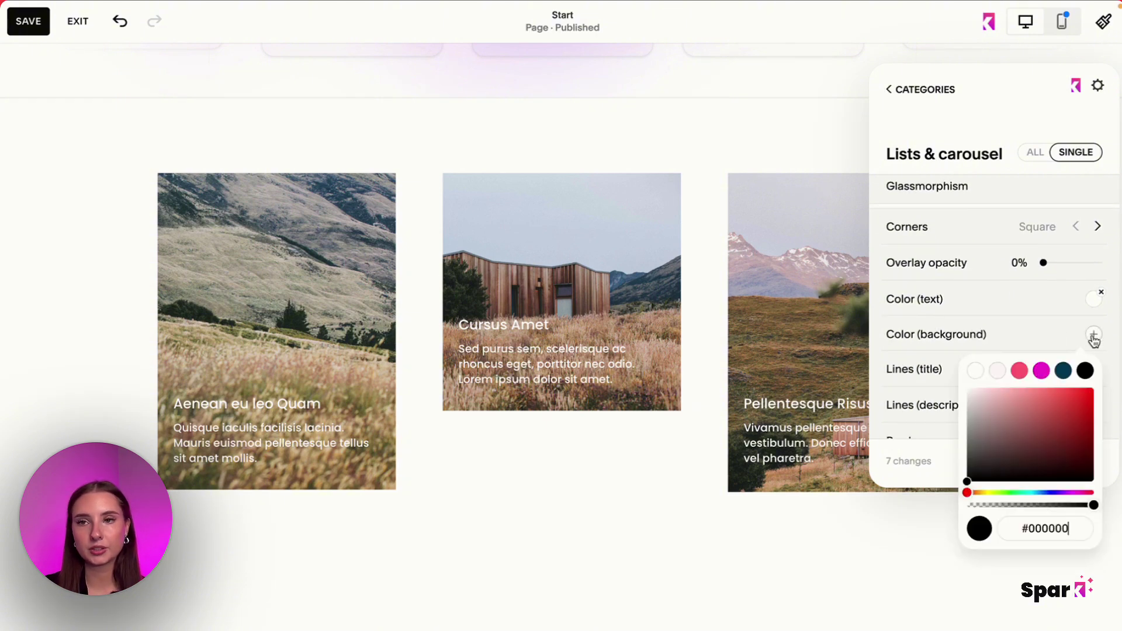
pyautogui.click(982, 373)
pyautogui.click(1101, 328)
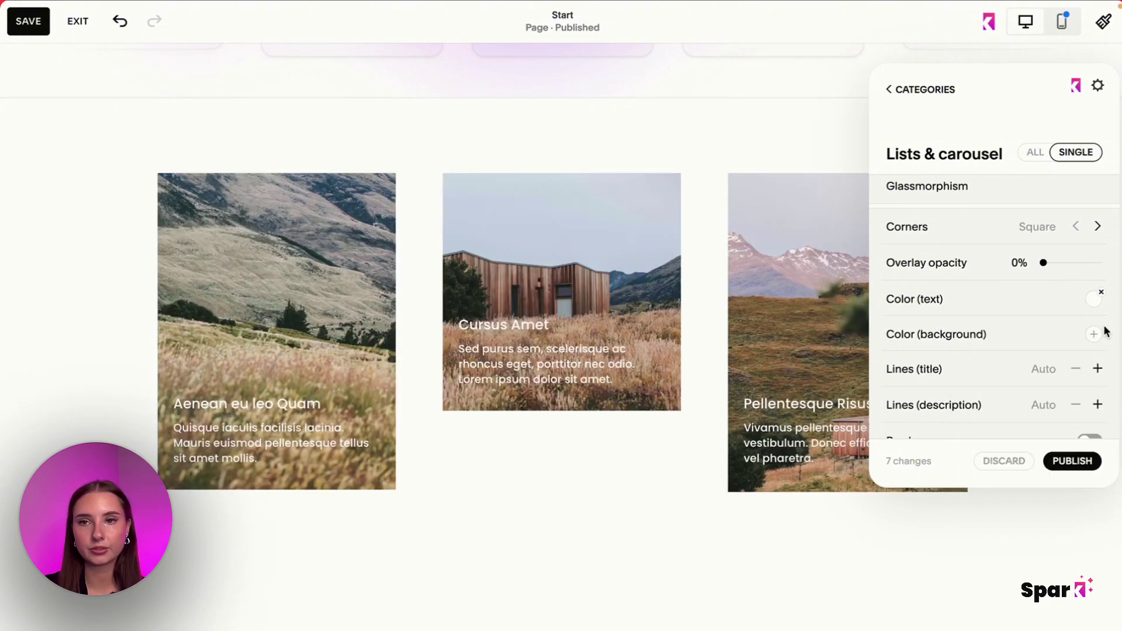
# Step: Set the Inset style's title line limit to One and return it to Auto
pyautogui.scroll(-2, 976, 361)
pyautogui.click(1097, 290)
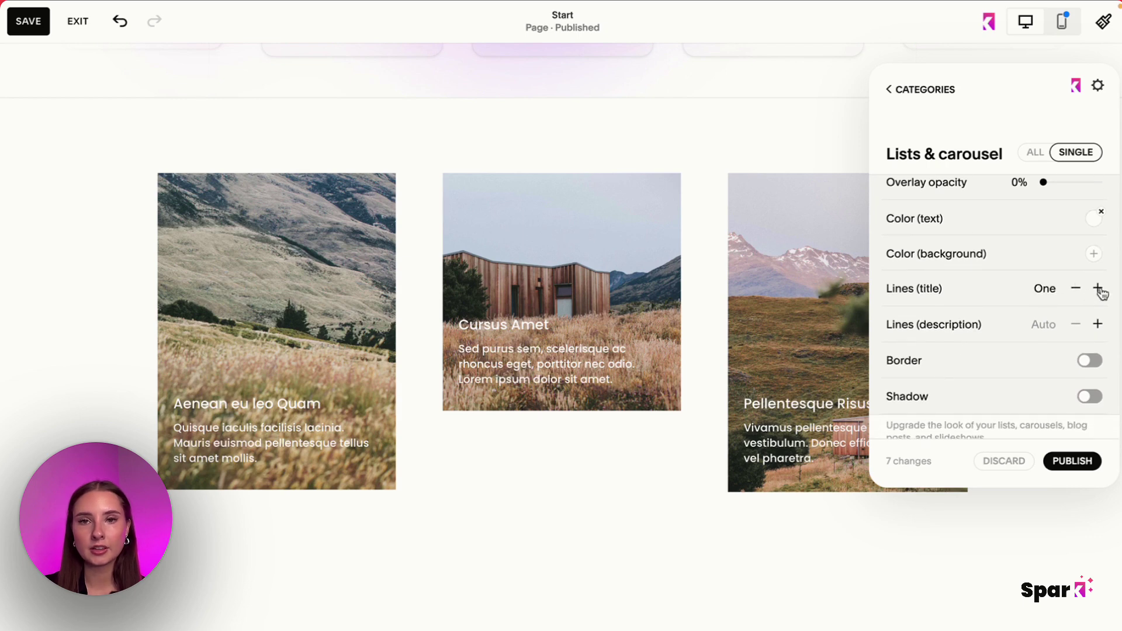
pyautogui.click(1077, 290)
pyautogui.click(1077, 290)
# Step: Try description line limits up to No limit on the Inset style, return to Auto, and set the limit to One
pyautogui.click(1097, 324)
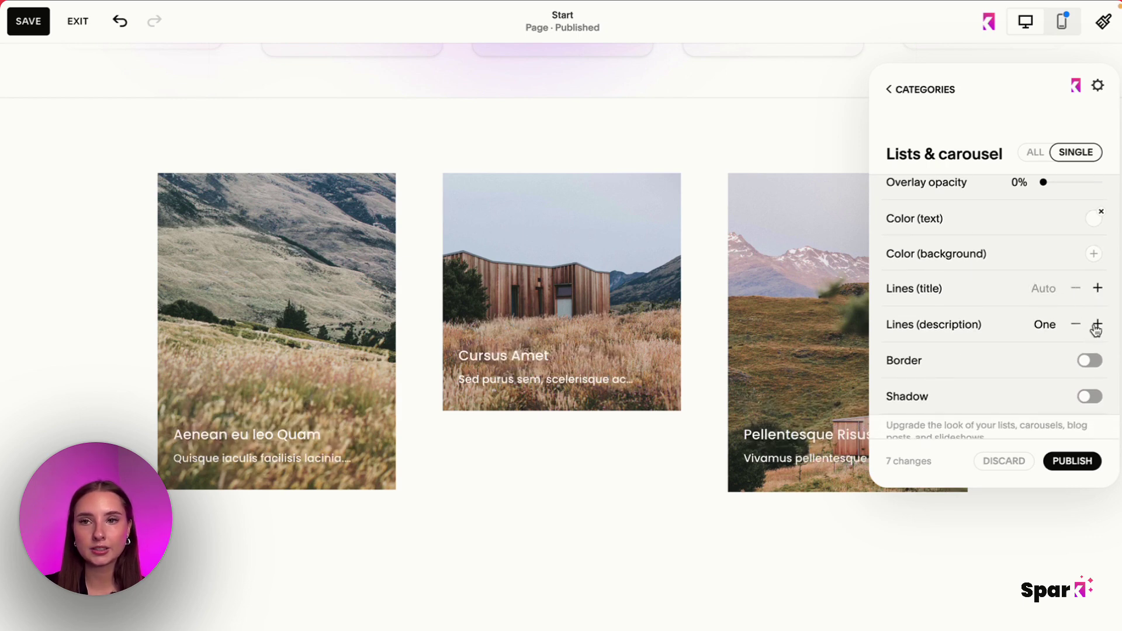
pyautogui.click(1098, 324)
pyautogui.click(1098, 324)
pyautogui.click(1098, 324)
pyautogui.click(1097, 325)
pyautogui.click(1097, 325)
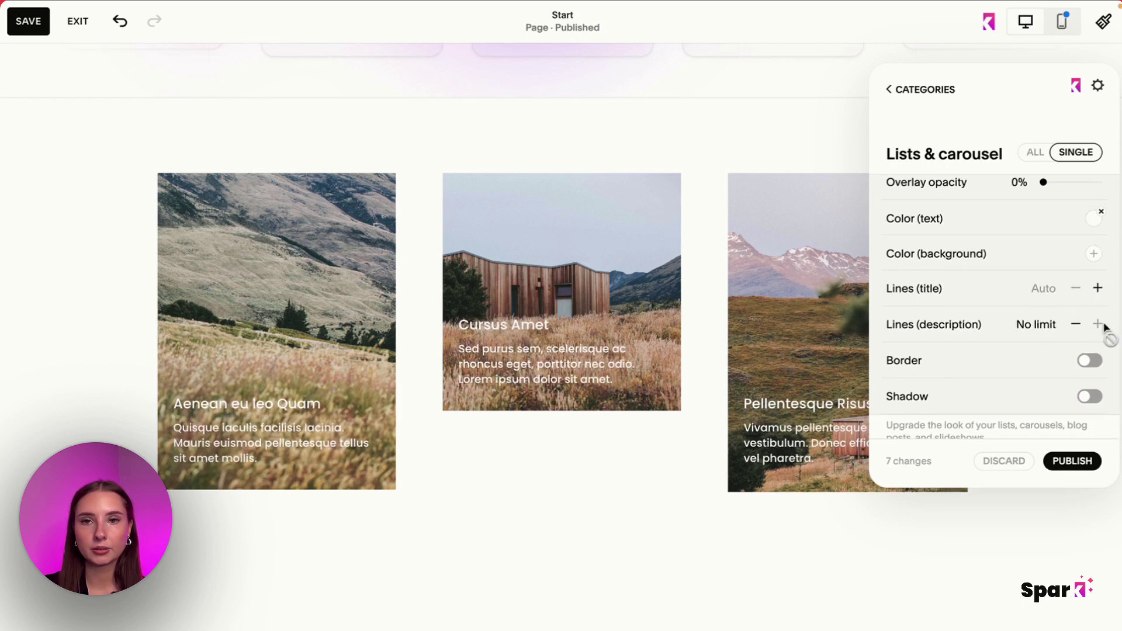
pyautogui.click(1076, 326)
pyautogui.click(1077, 326)
pyautogui.click(1077, 326)
pyautogui.click(1076, 326)
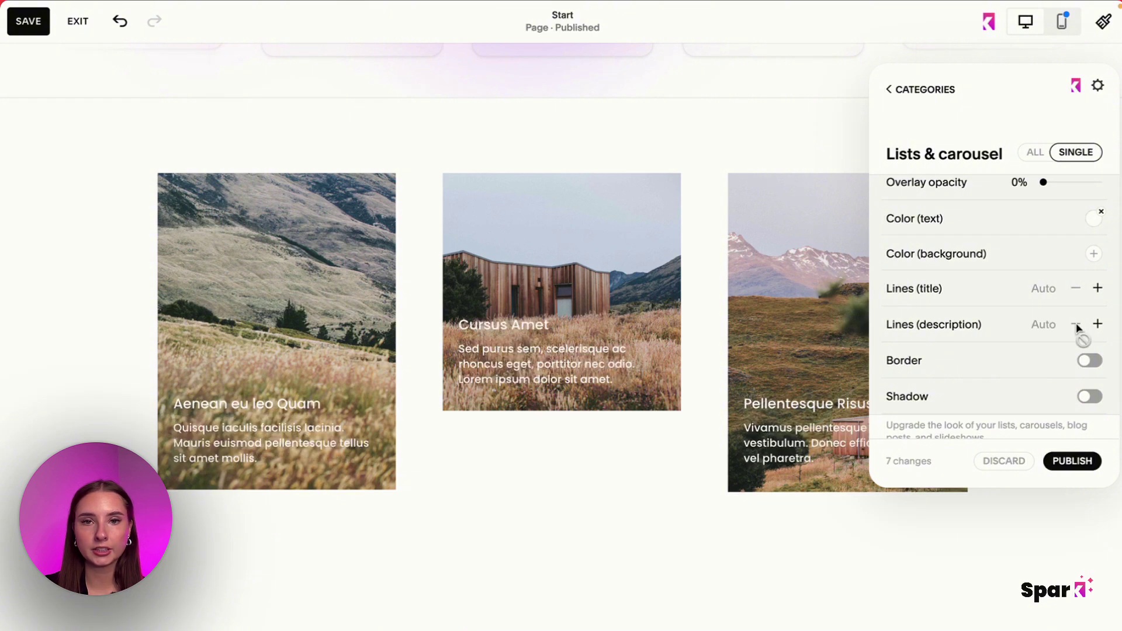
pyautogui.click(1097, 325)
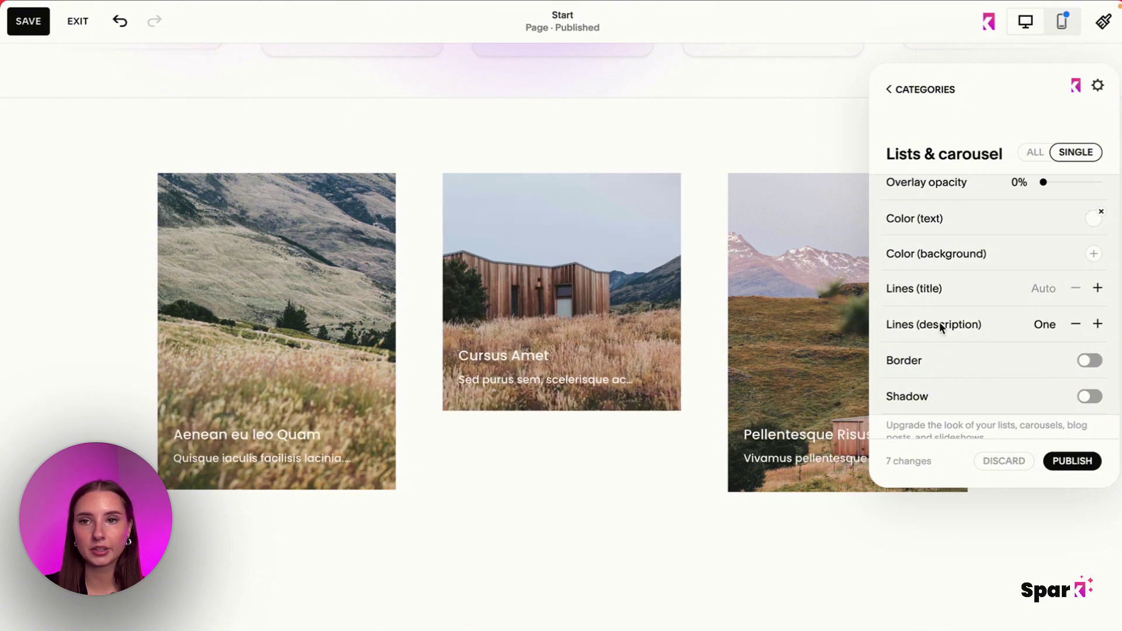
# Step: Turn on the Inset style's border, try #fff8f9, color it magenta and keep the border width at 1px
pyautogui.scroll(-2, 993, 304)
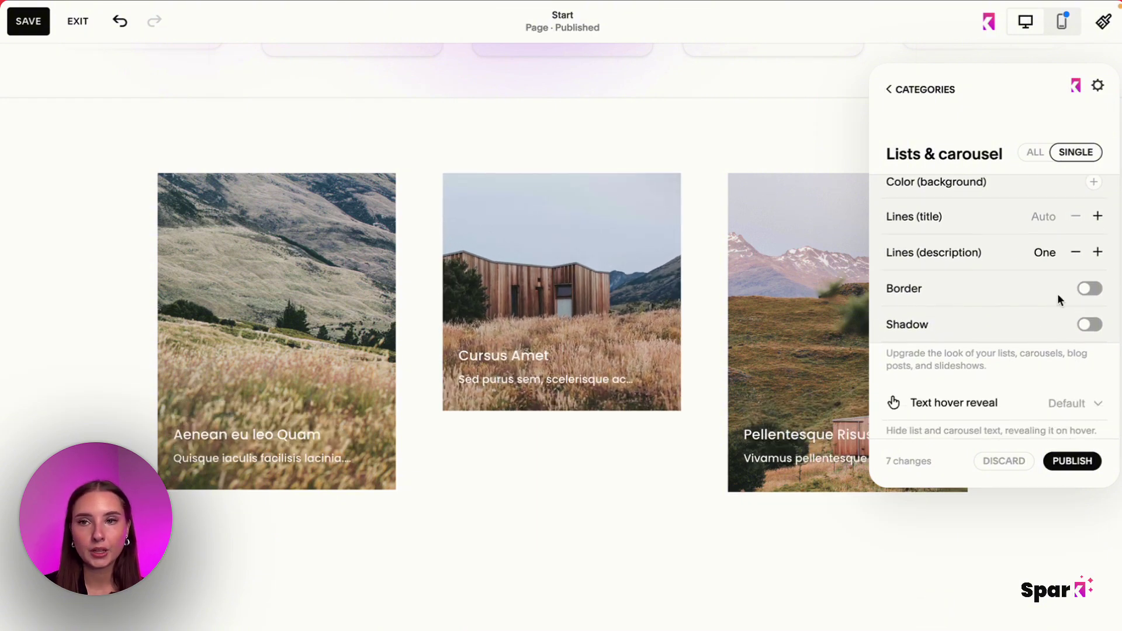
pyautogui.click(1090, 289)
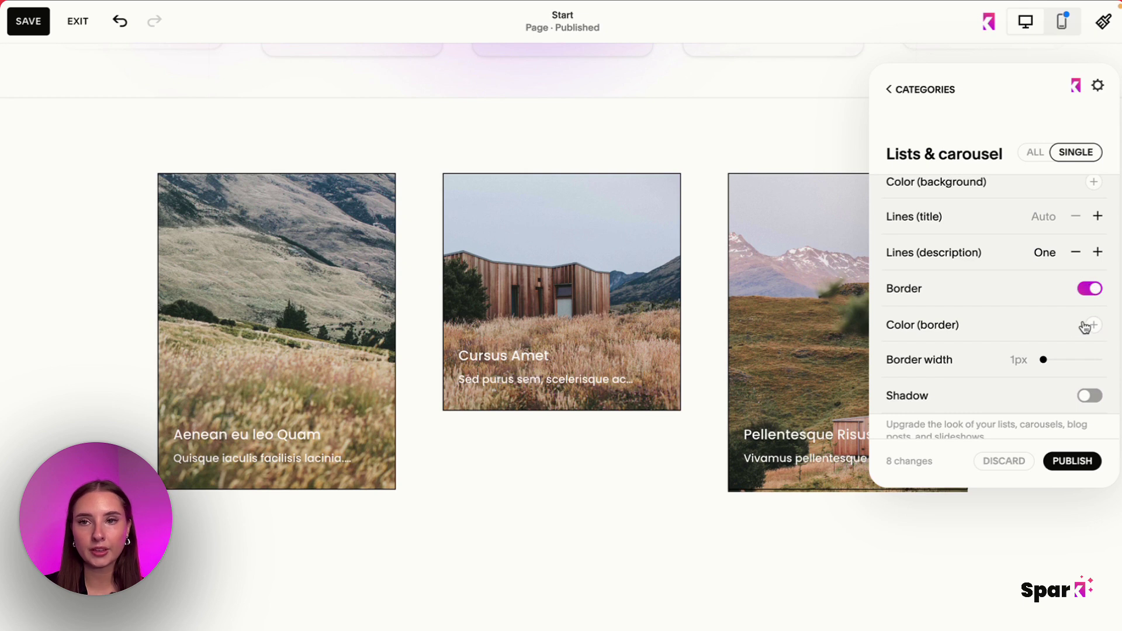
pyautogui.click(1093, 325)
pyautogui.click(995, 362)
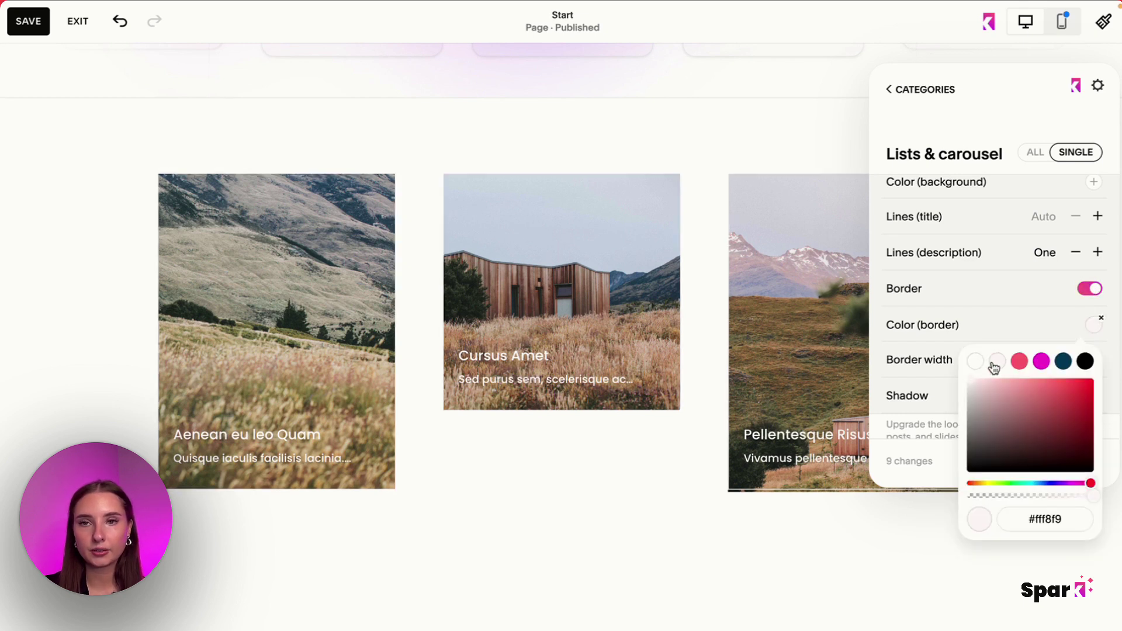
pyautogui.click(1034, 362)
pyautogui.click(1022, 319)
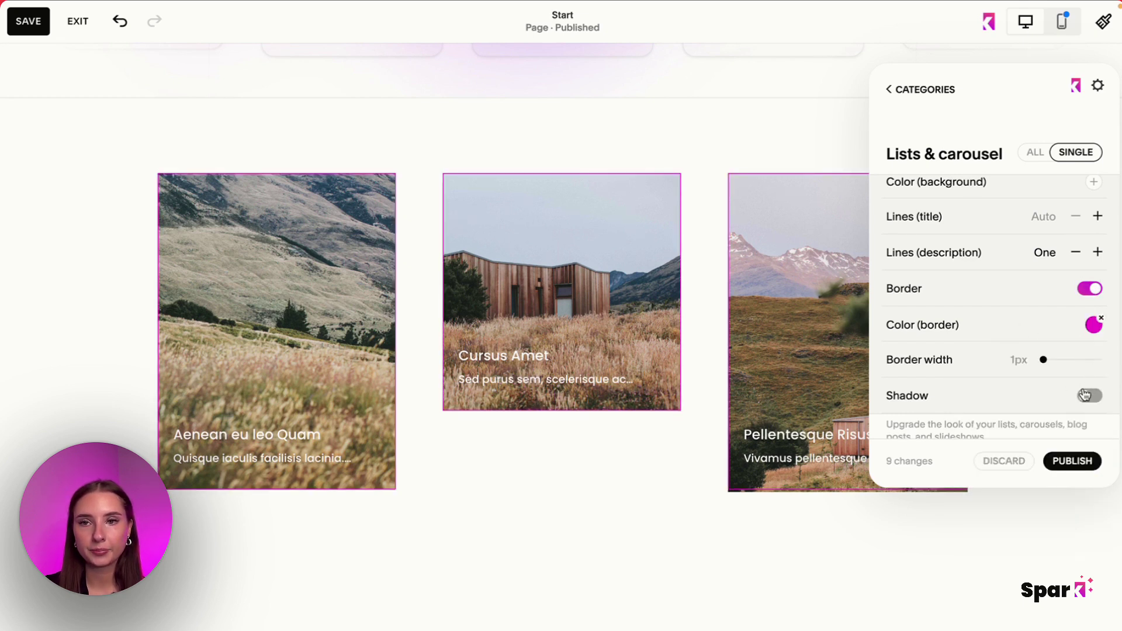
pyautogui.moveTo(1046, 361); pyautogui.dragTo(995, 372)
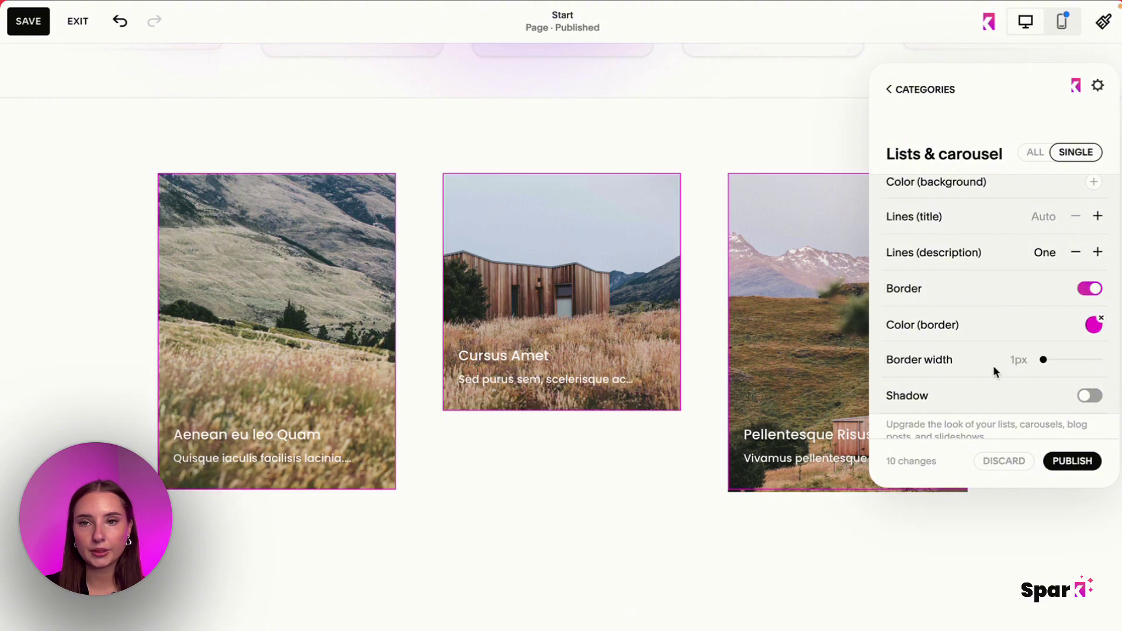
# Step: Try the Inset style's shadow on the summary block and turn it off again
pyautogui.click(1091, 396)
pyautogui.click(1090, 396)
pyautogui.scroll(5, 1063, 349)
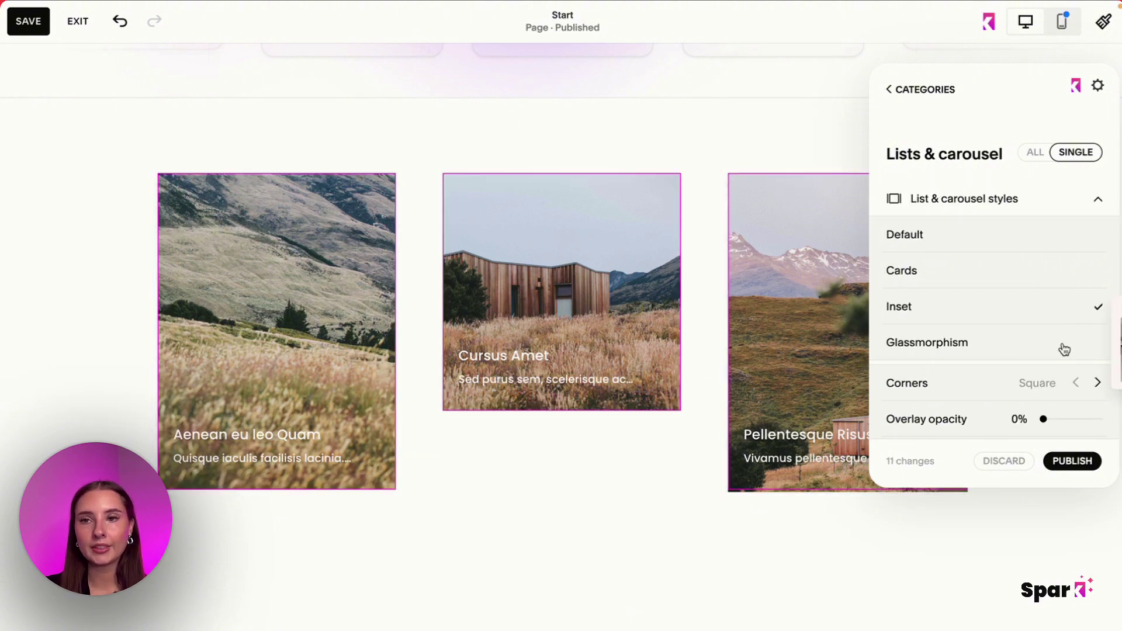
# Step: Switch the summary block to the Glassmorphism style and set its text color to #000000
pyautogui.click(1010, 351)
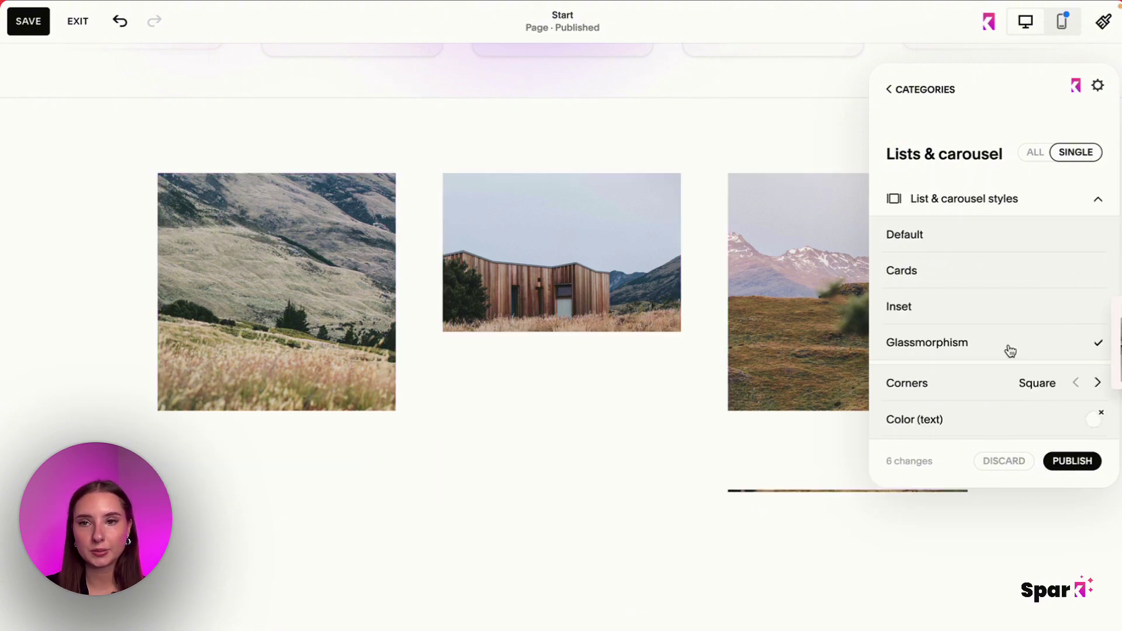
pyautogui.scroll(-2, 1028, 354)
pyautogui.click(1102, 399)
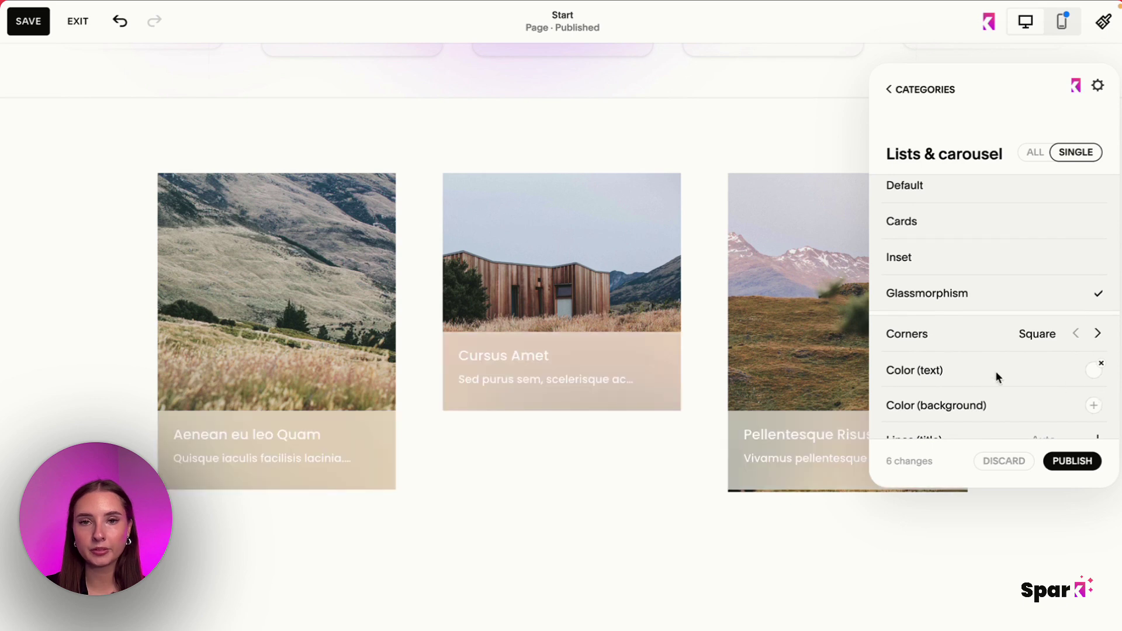
pyautogui.scroll(-2, 994, 371)
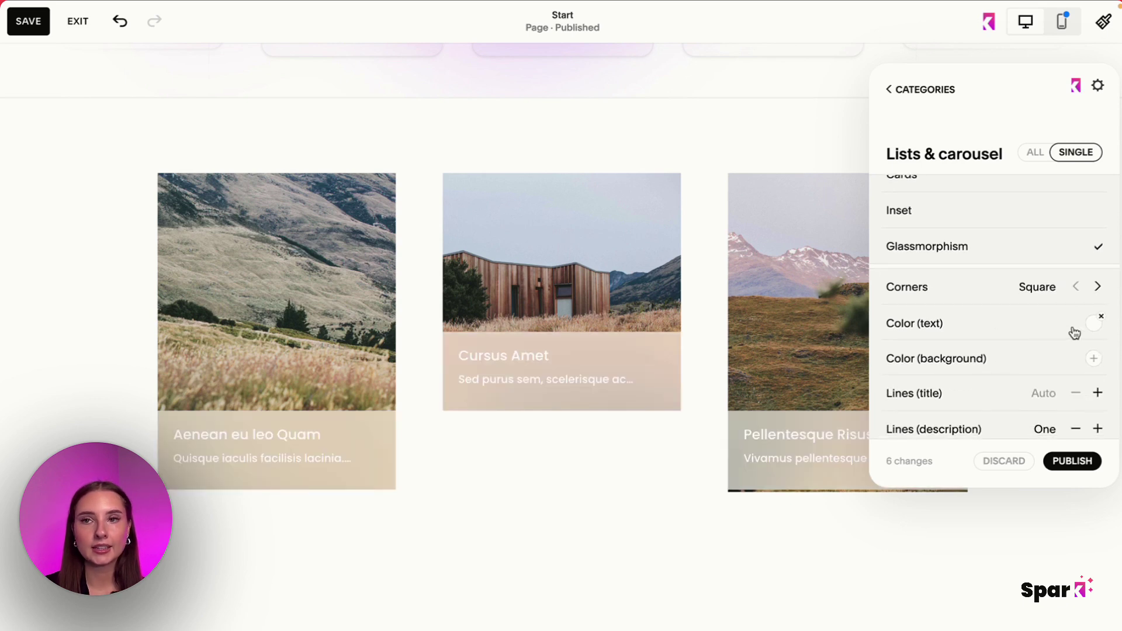
pyautogui.click(1091, 325)
pyautogui.click(1085, 359)
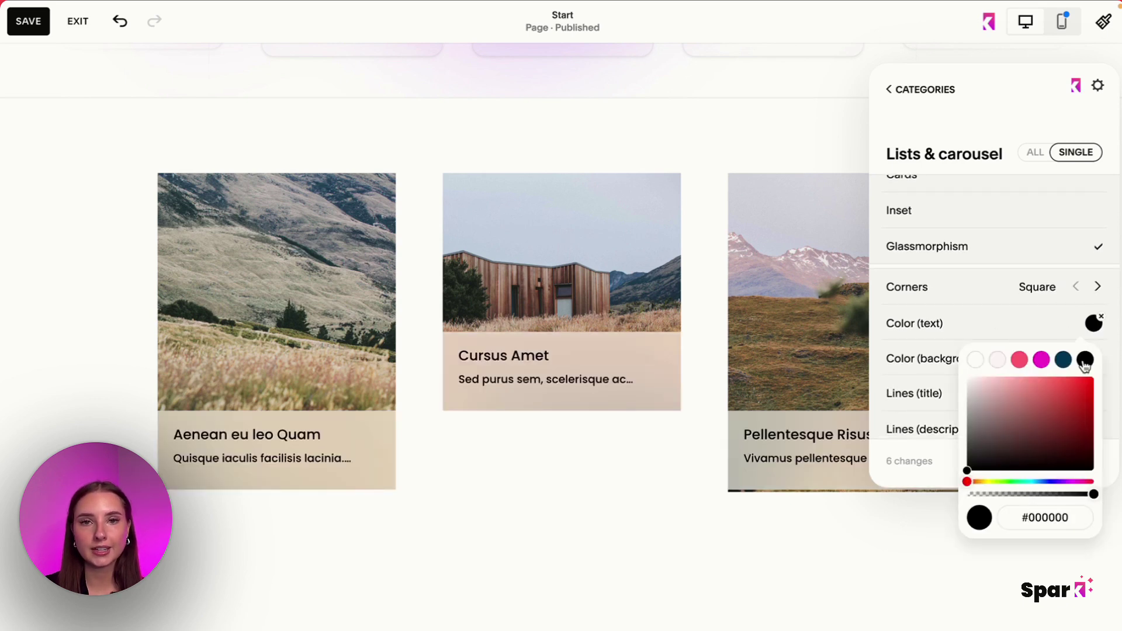
pyautogui.click(1050, 323)
pyautogui.scroll(-3, 1009, 311)
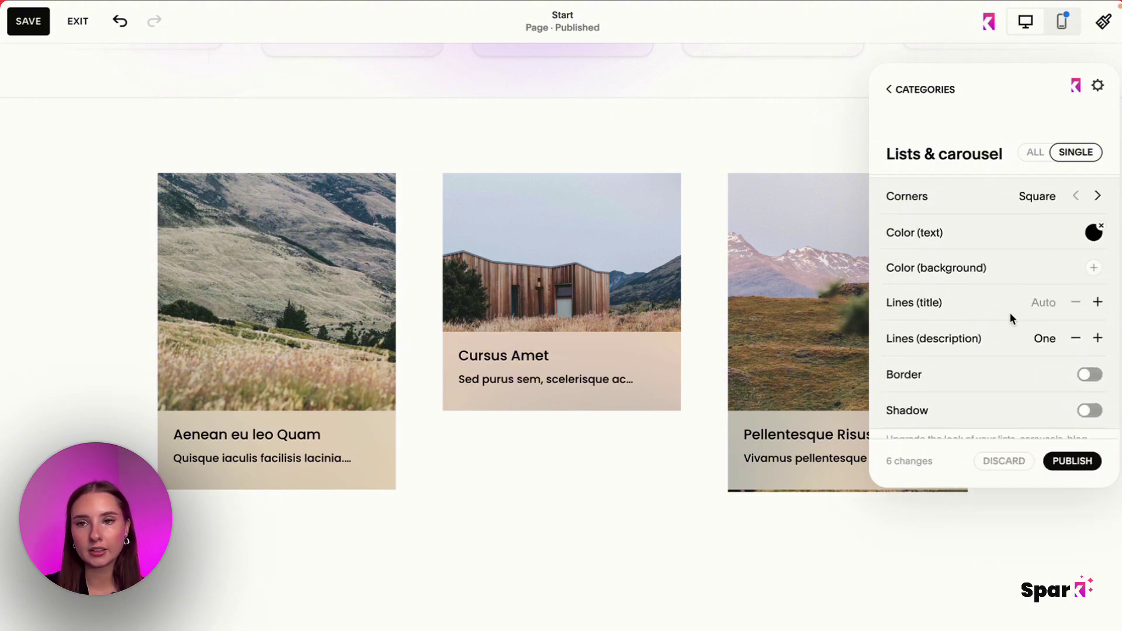
# Step: Turn on the Glassmorphism style's border, keep its width at 1px and review the style's remaining options
pyautogui.scroll(-2, 1009, 317)
pyautogui.click(1090, 301)
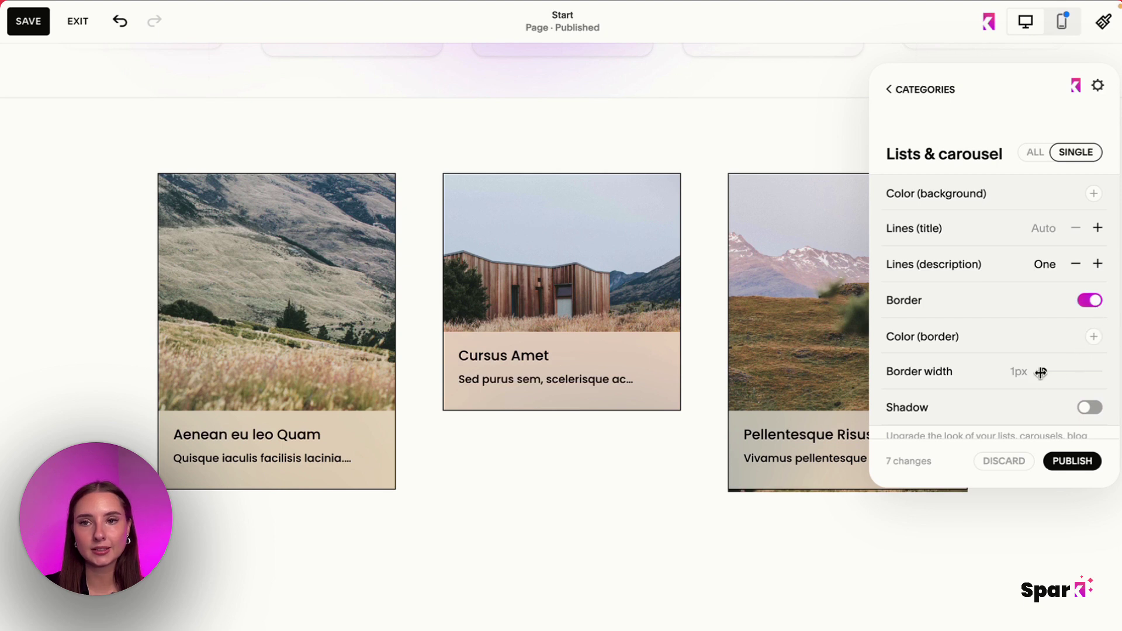
pyautogui.moveTo(1041, 372)
pyautogui.mouseDown()
pyautogui.moveTo(1101, 375)
pyautogui.moveTo(1041, 373)
pyautogui.mouseUp()
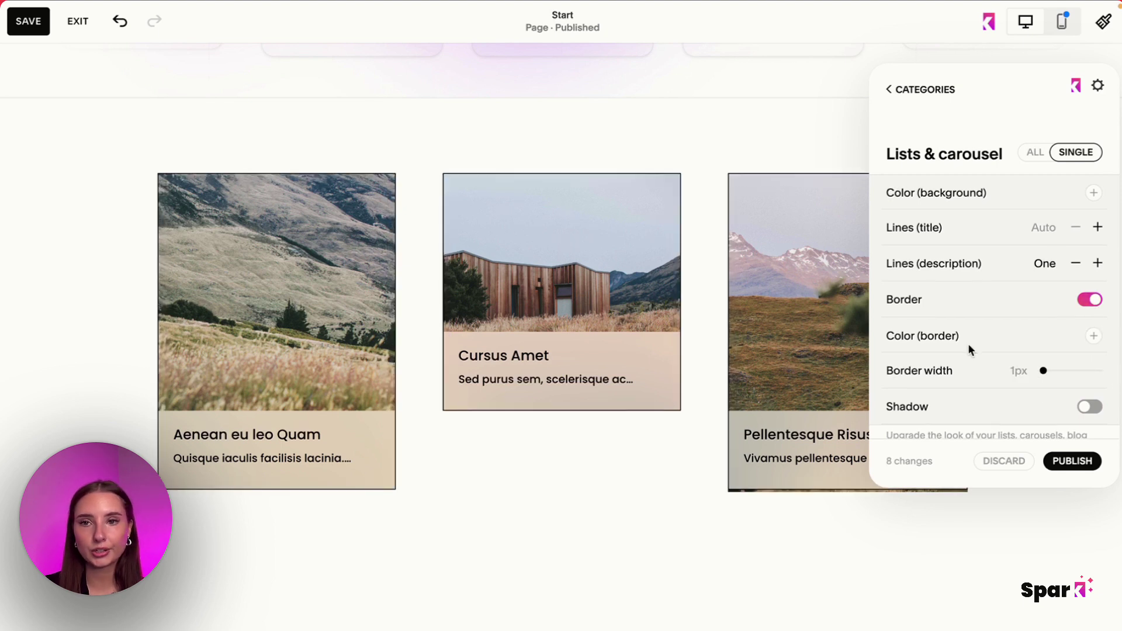
pyautogui.scroll(-2, 968, 342)
pyautogui.scroll(3, 967, 349)
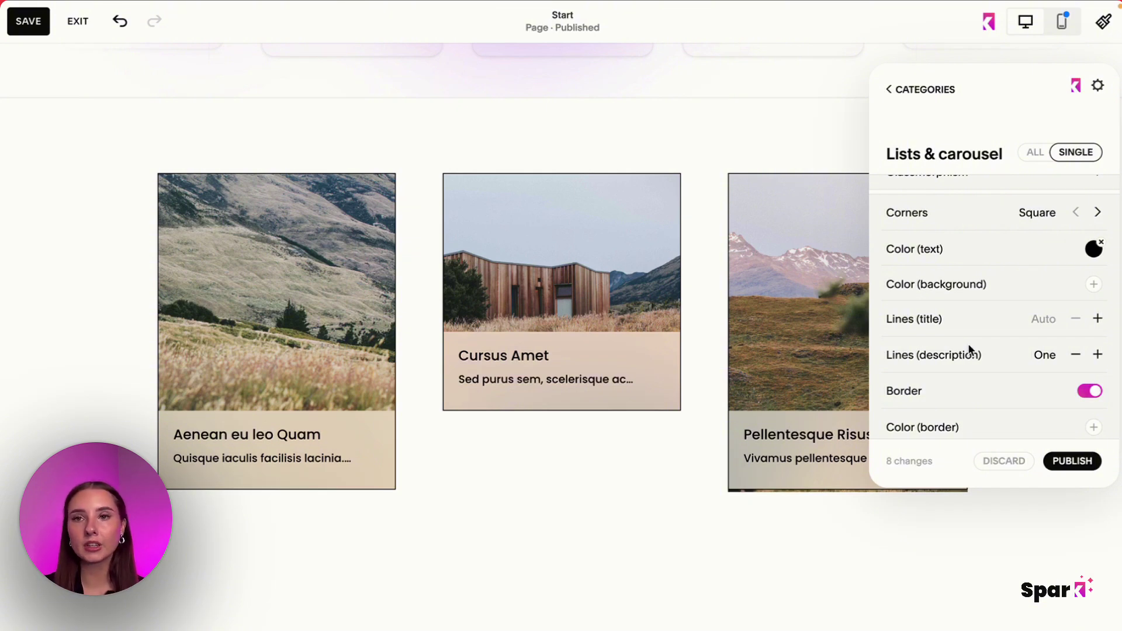
pyautogui.scroll(-3, 967, 345)
pyautogui.scroll(2, 969, 347)
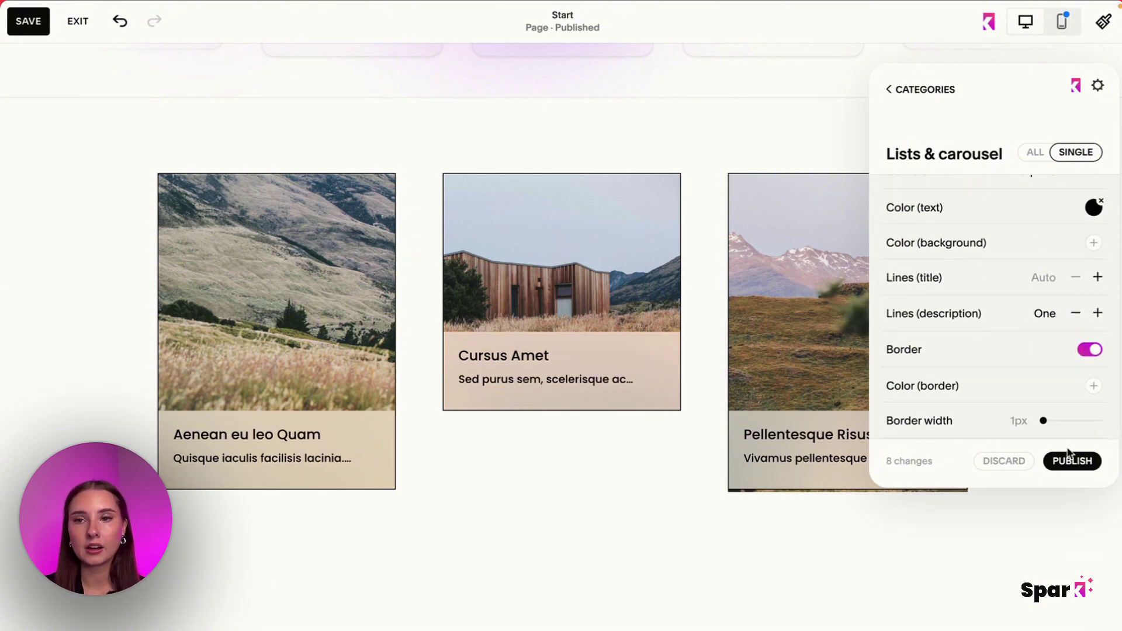
# Step: Permanently discard the unpublished Spark changes
pyautogui.click(1013, 462)
pyautogui.click(1081, 462)
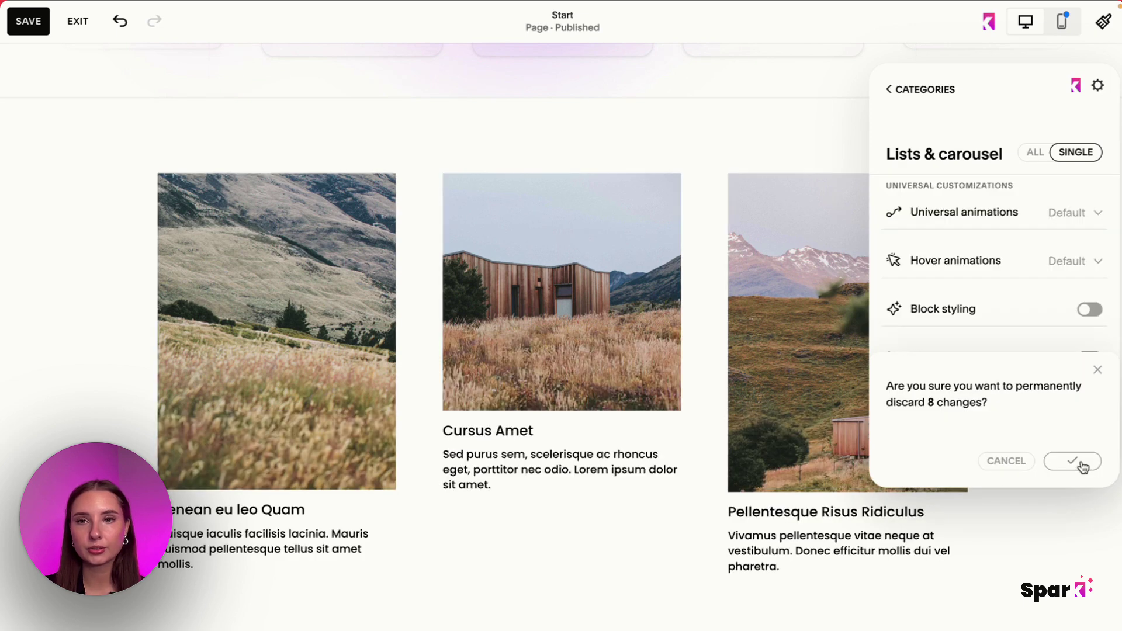
pyautogui.click(767, 166)
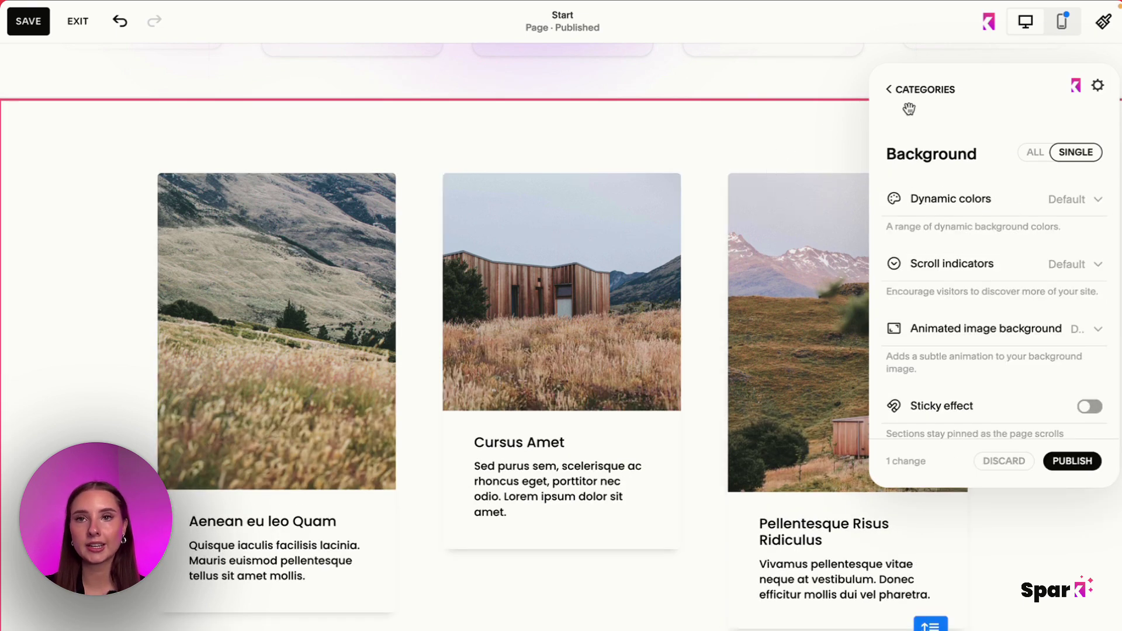
# Step: Try the Carousel and List layouts in the summary block's design settings and set the layout to Grid
pyautogui.click(869, 187)
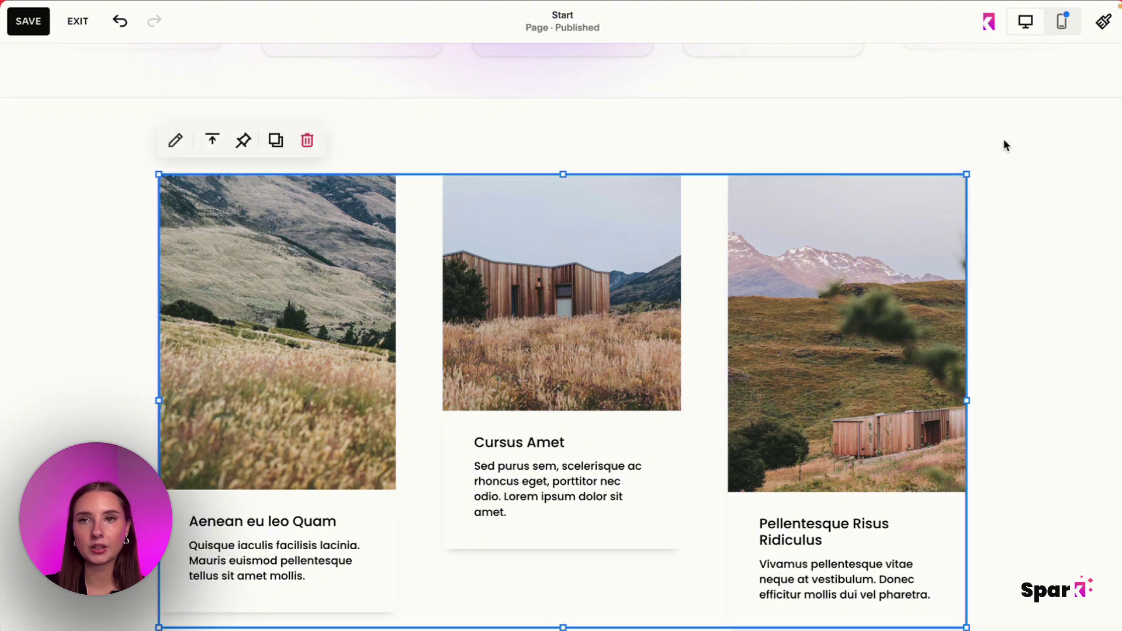
pyautogui.click(176, 141)
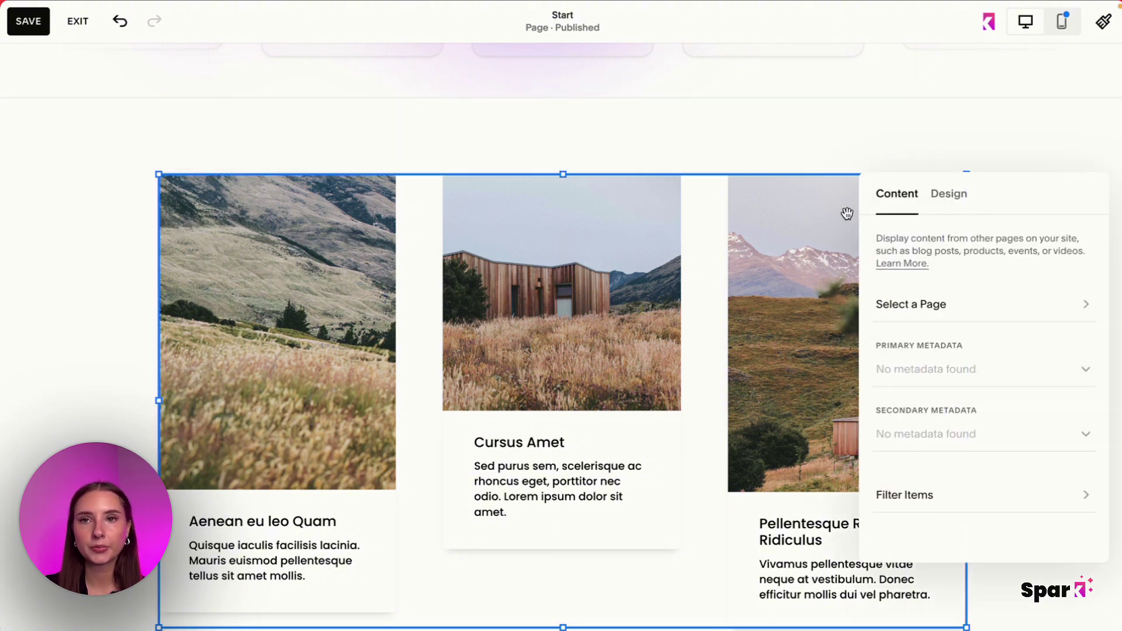
pyautogui.click(948, 199)
pyautogui.click(962, 260)
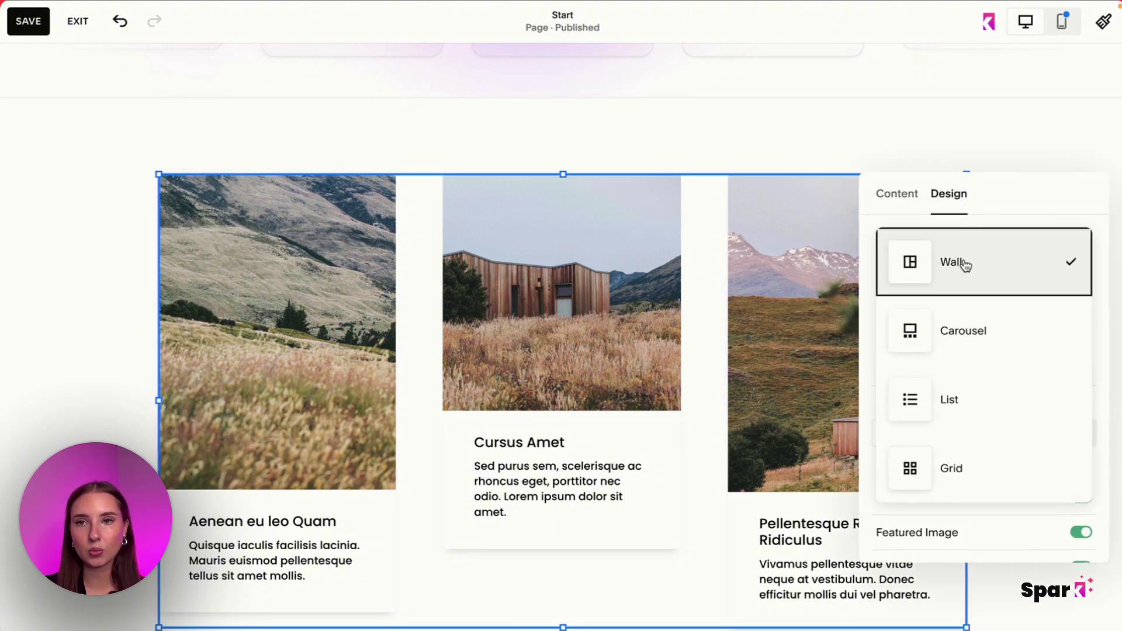
pyautogui.moveTo(987, 330); pyautogui.dragTo(967, 341)
pyautogui.click(970, 344)
pyautogui.click(978, 256)
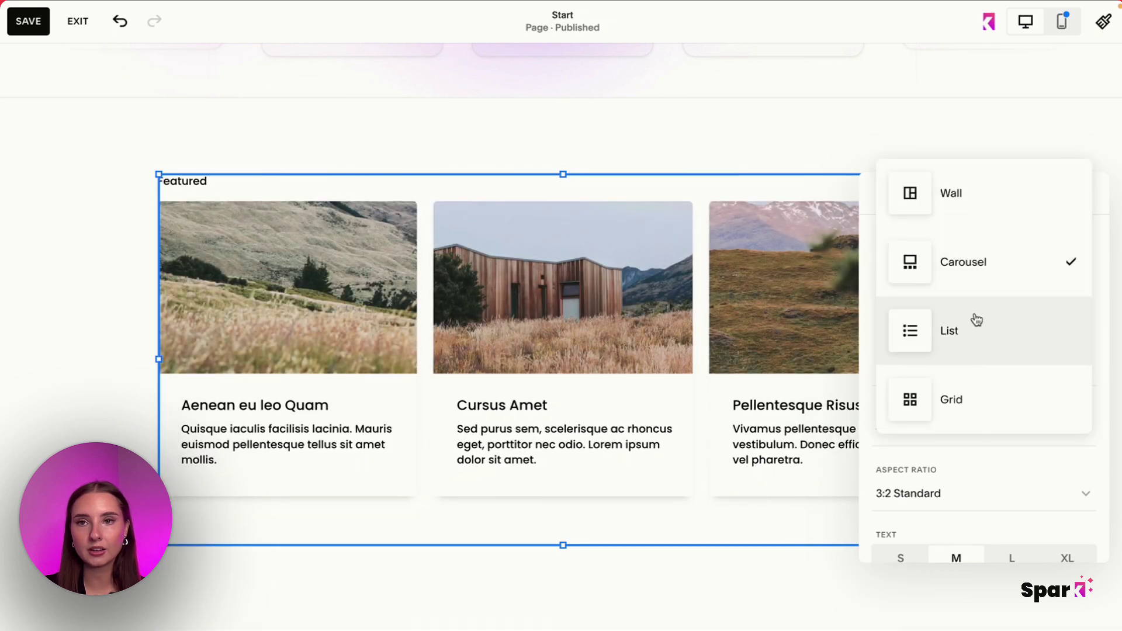
pyautogui.click(974, 328)
pyautogui.click(984, 281)
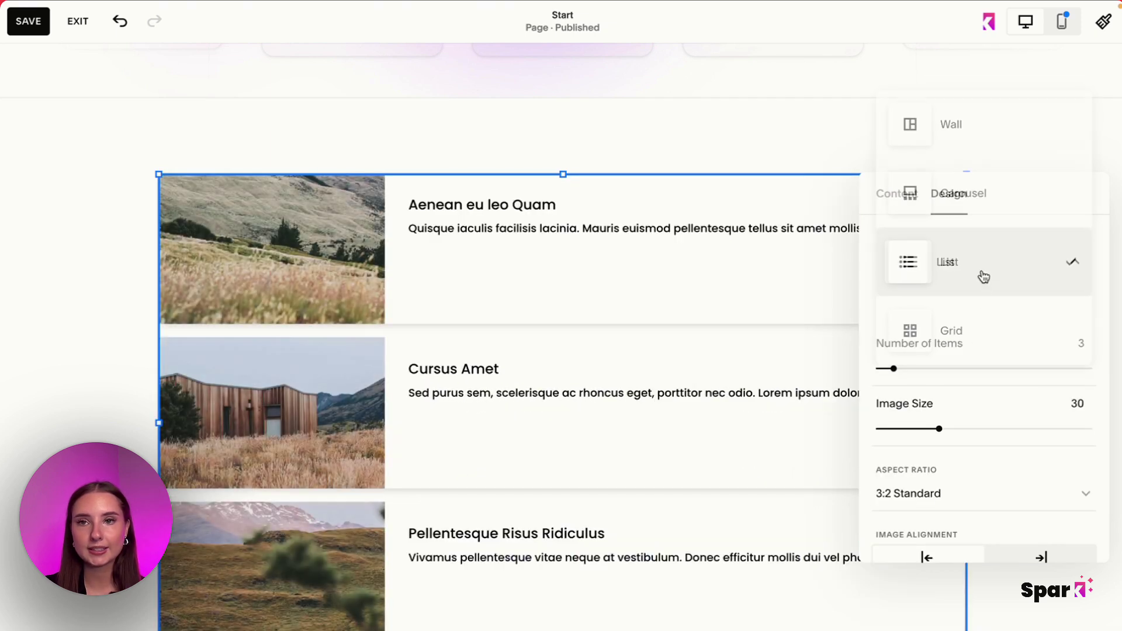
pyautogui.click(981, 337)
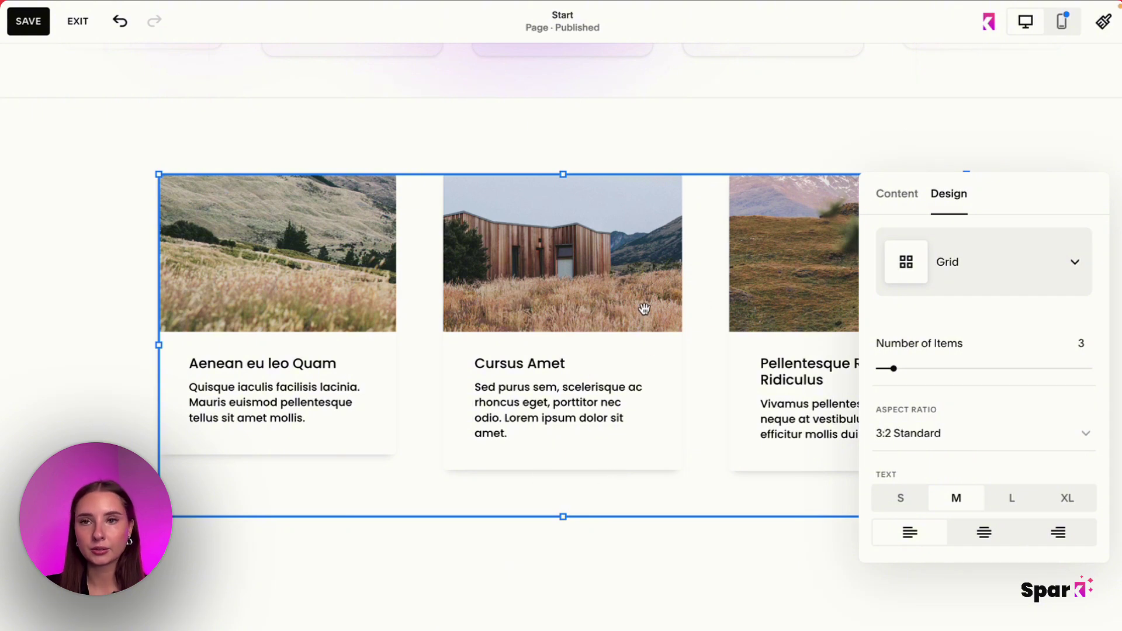
pyautogui.moveTo(601, 308); pyautogui.dragTo(626, 319)
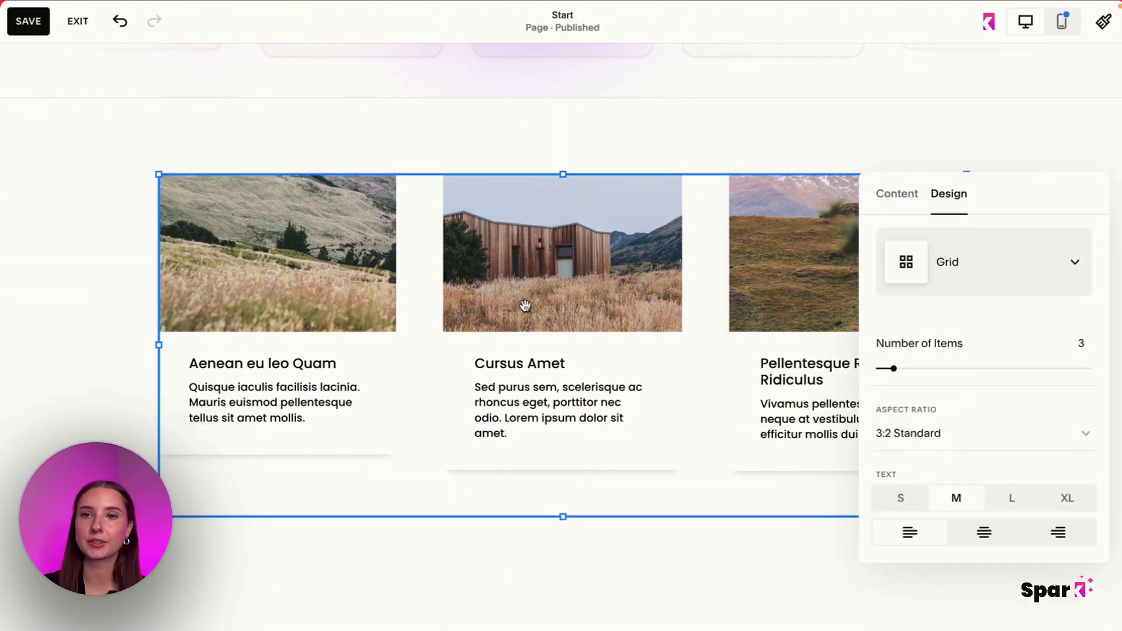
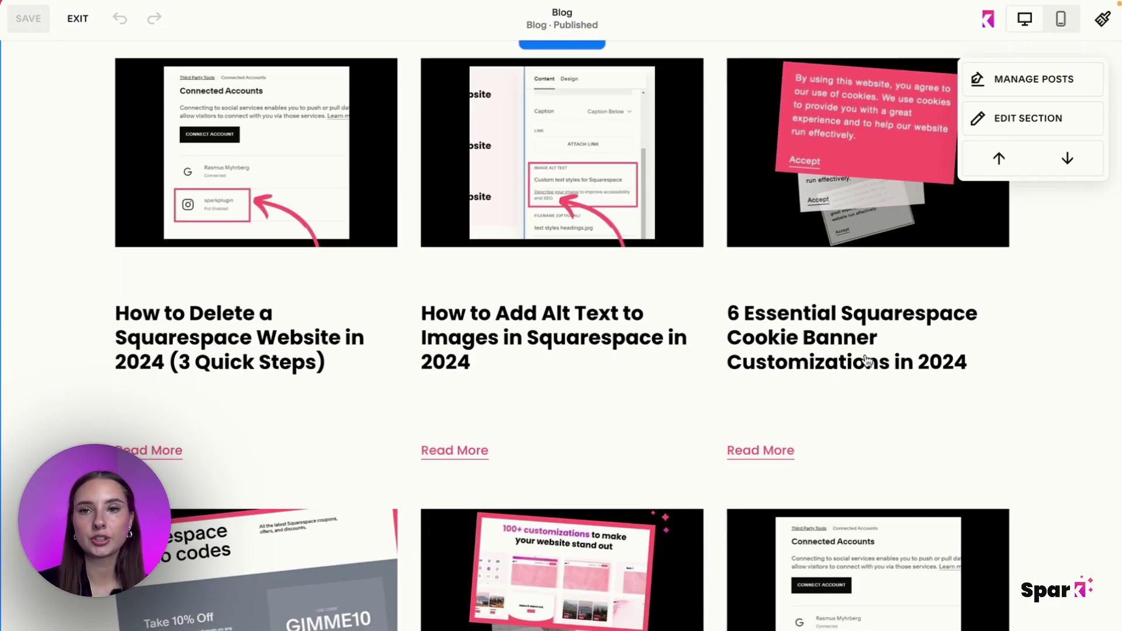
# Step: Open Spark's list and carousel styles on the Blog page and apply the Cards style to the blog posts
pyautogui.scroll(1, 874, 361)
pyautogui.click(985, 20)
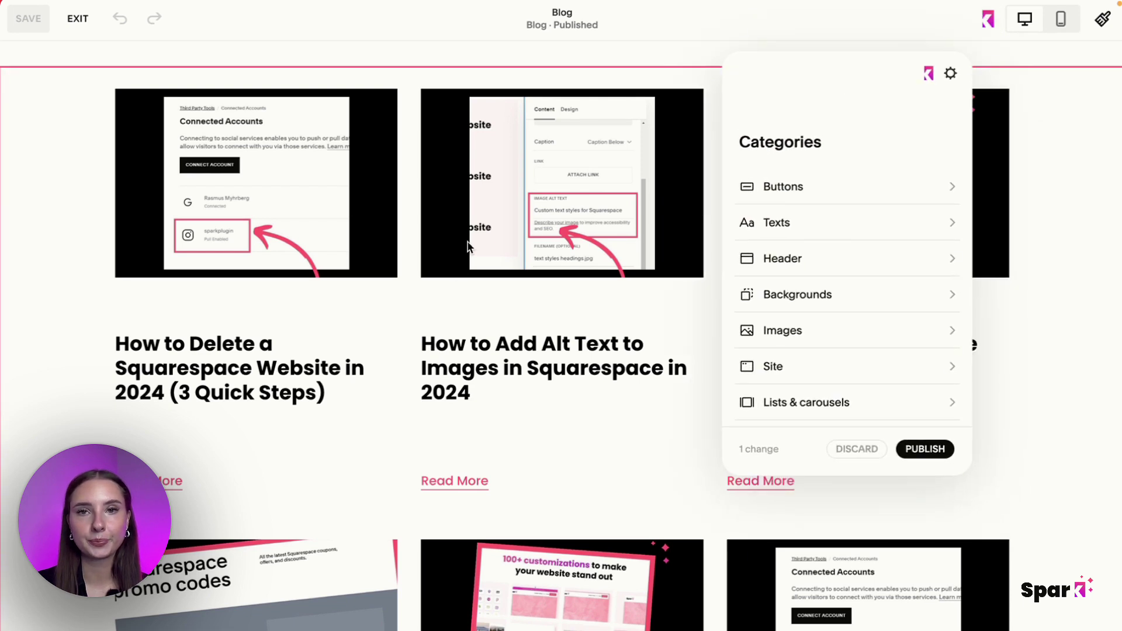
pyautogui.click(806, 402)
pyautogui.click(838, 184)
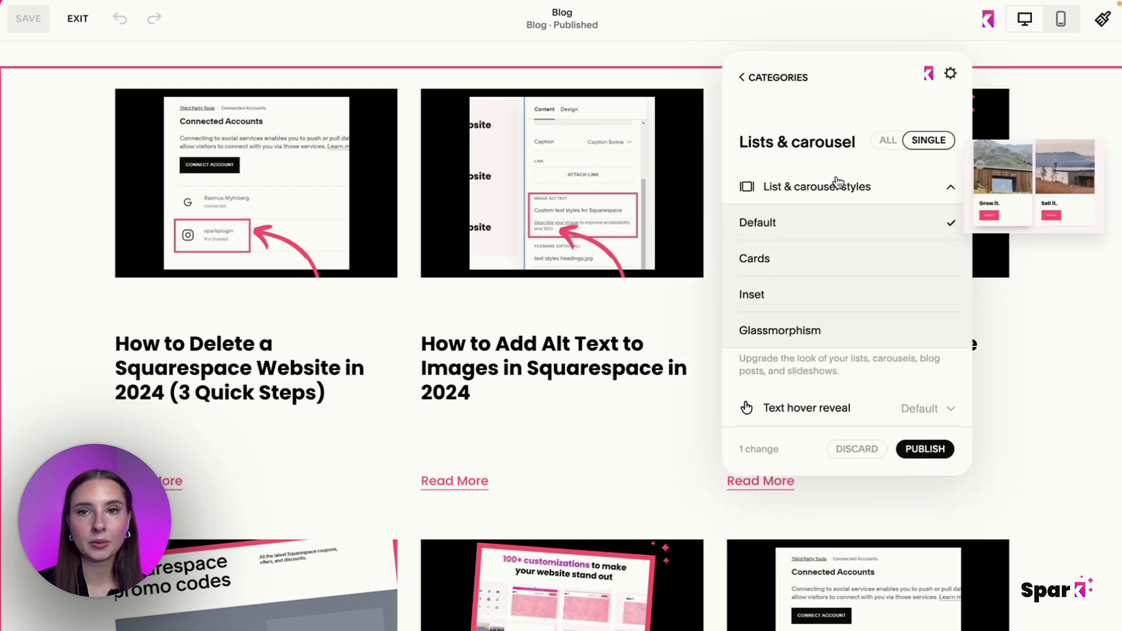
pyautogui.click(810, 255)
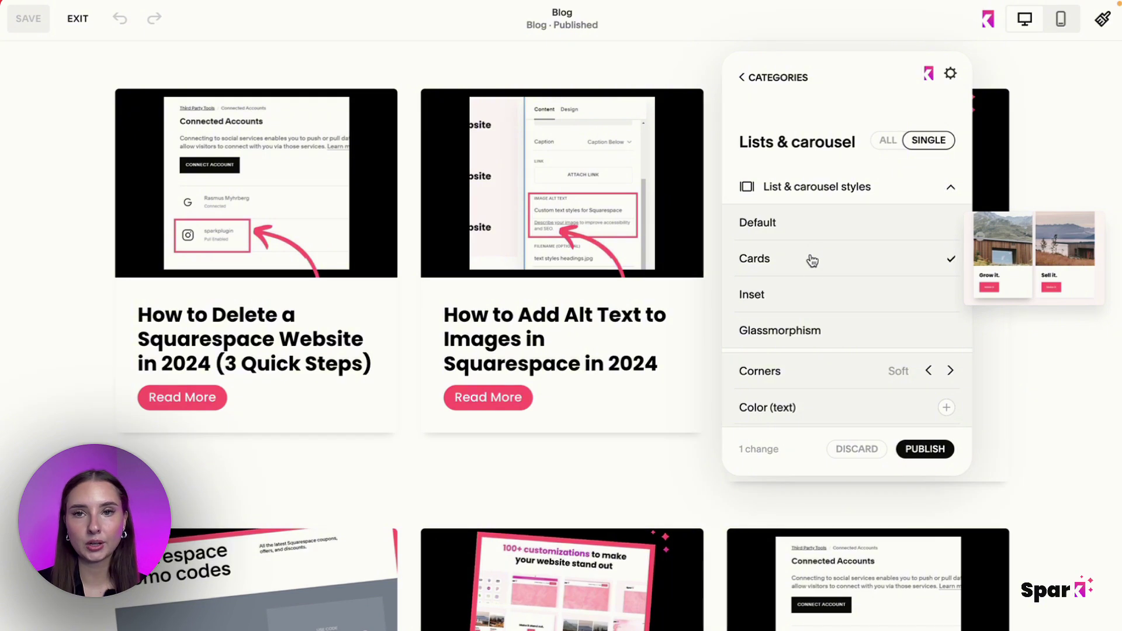
# Step: Compare the Inset and Glassmorphism styles with Cards on the blog posts and return to Cards
pyautogui.click(813, 293)
pyautogui.click(809, 330)
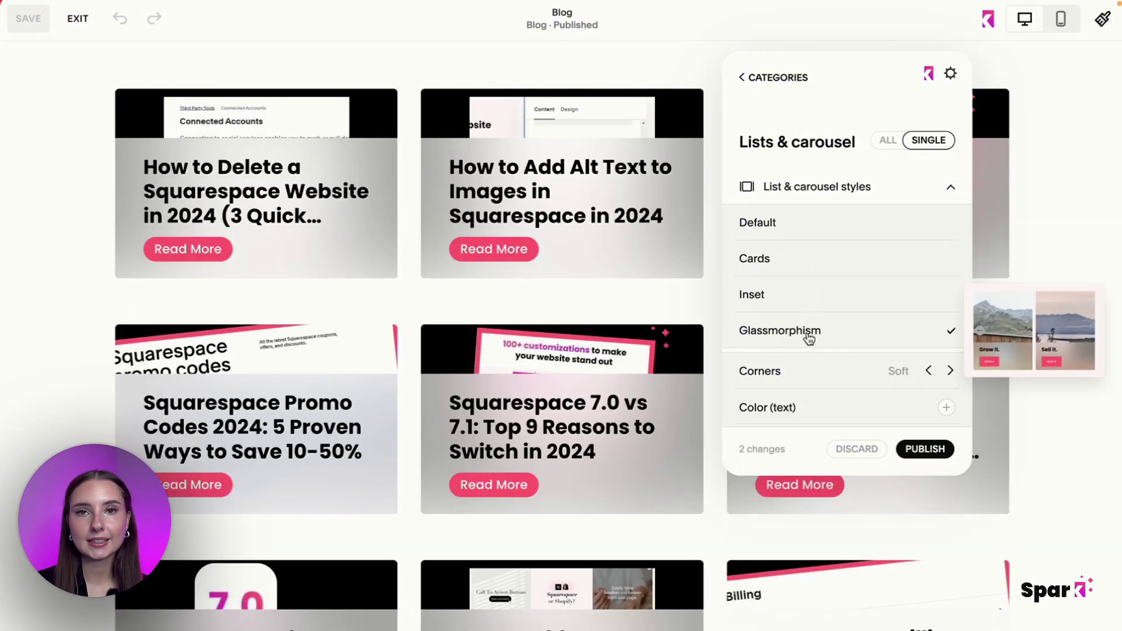
pyautogui.click(801, 269)
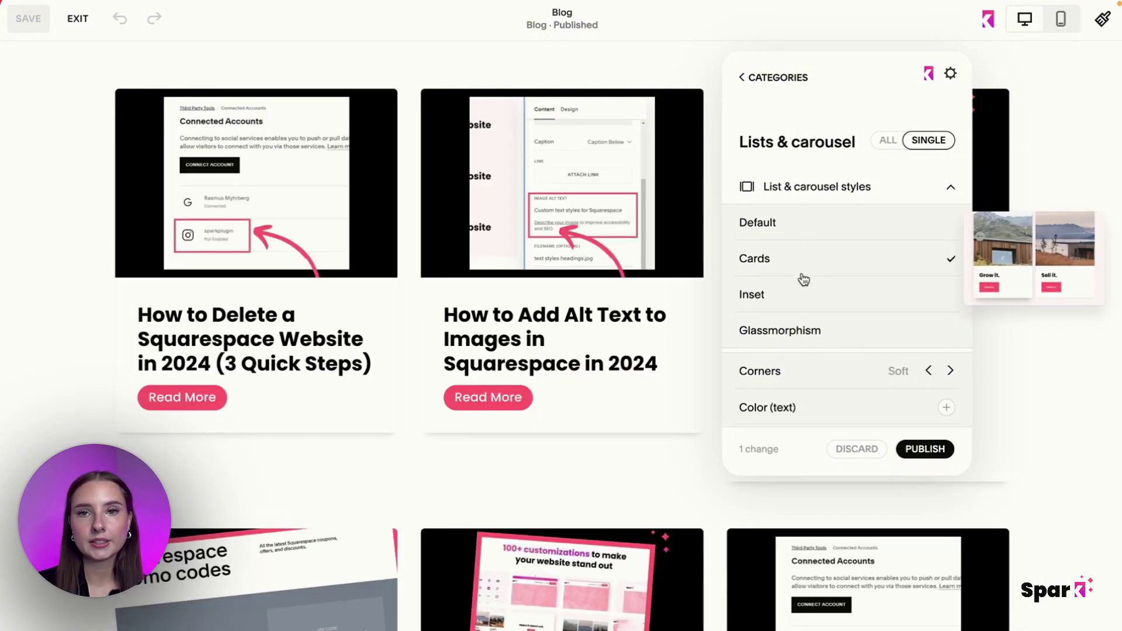
pyautogui.click(803, 298)
pyautogui.click(808, 318)
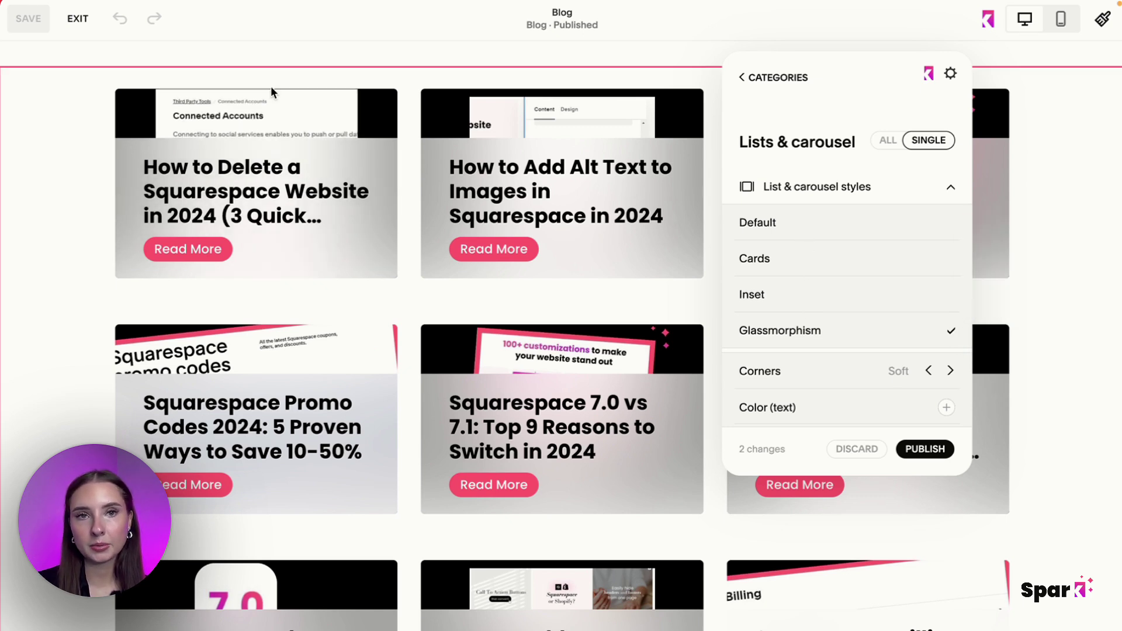
pyautogui.click(822, 301)
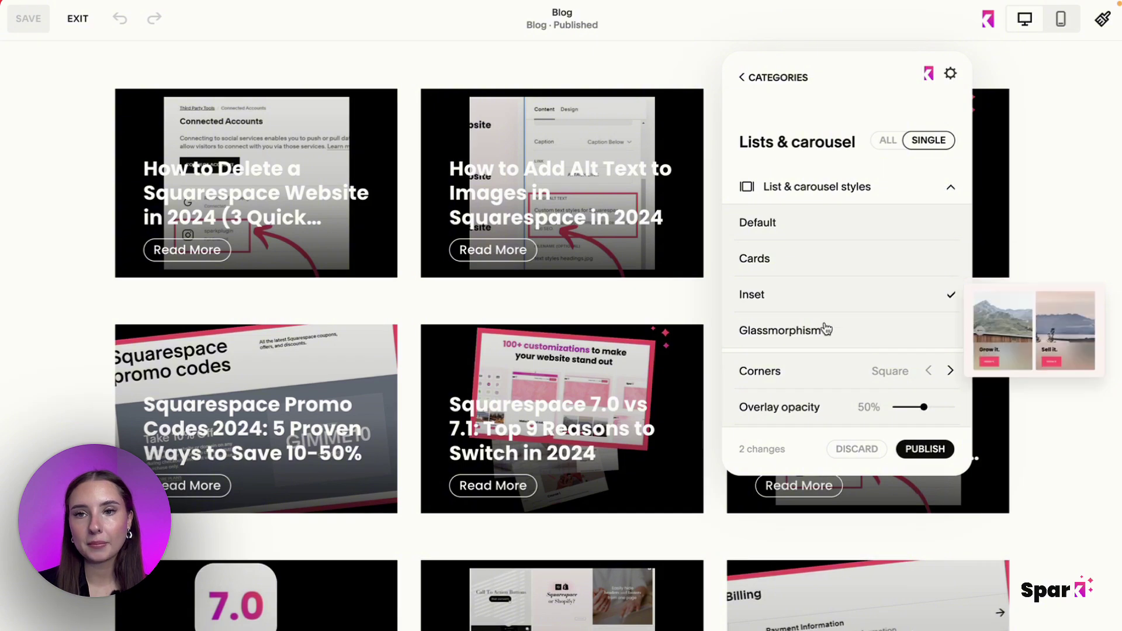
pyautogui.click(827, 329)
pyautogui.click(850, 257)
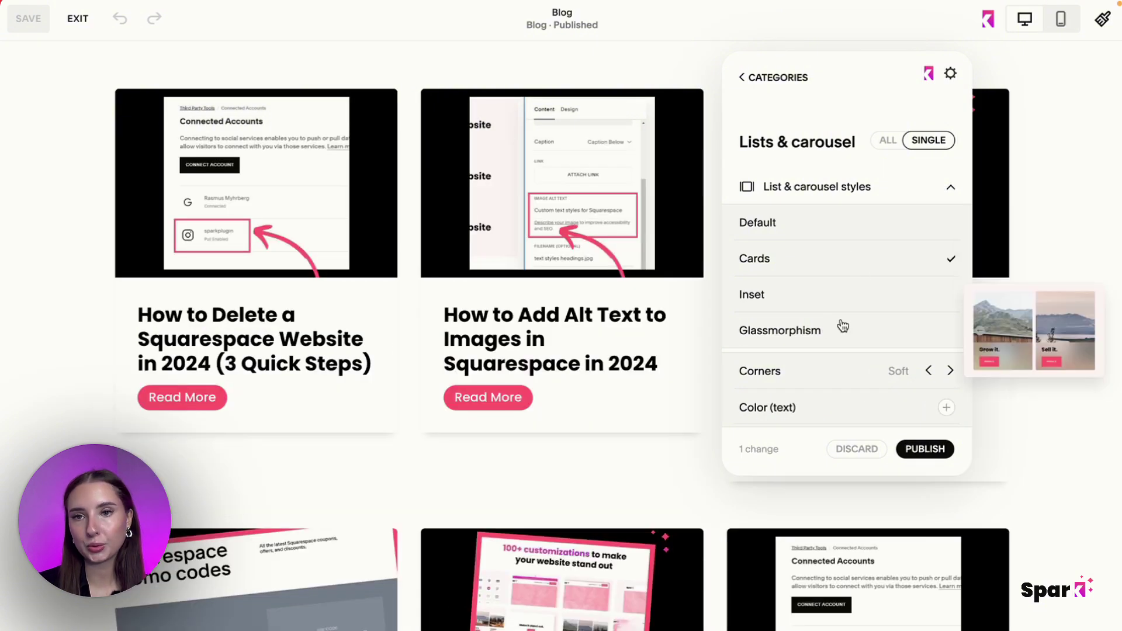
# Step: Try Extra soft corners on the blog's Cards style and set the corners to Square
pyautogui.scroll(-2, 842, 325)
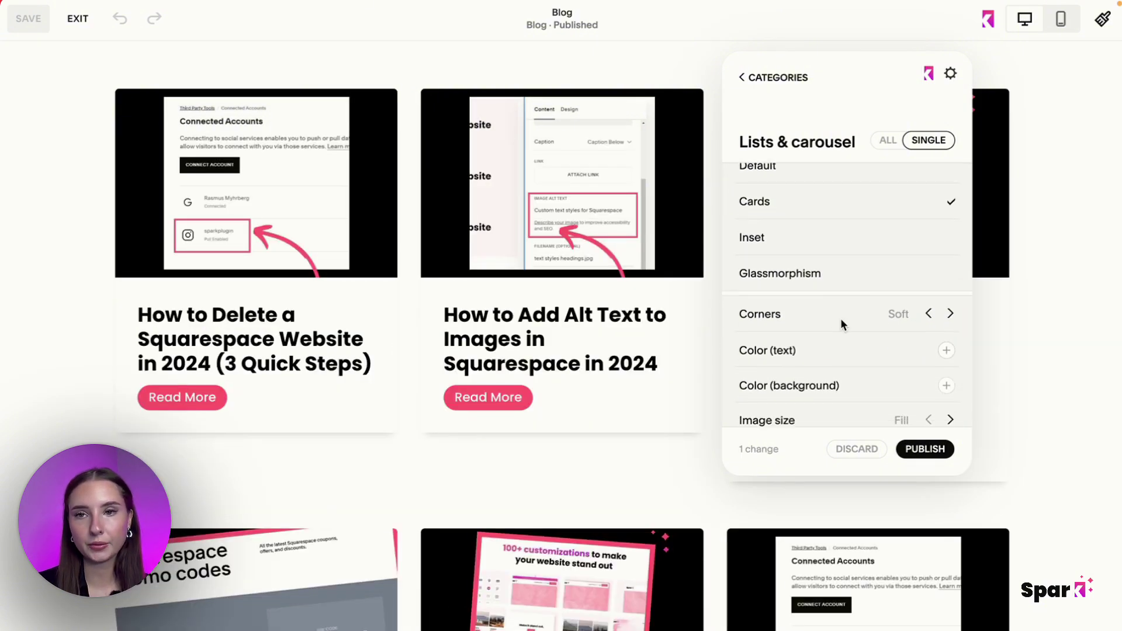
pyautogui.scroll(-1, 840, 318)
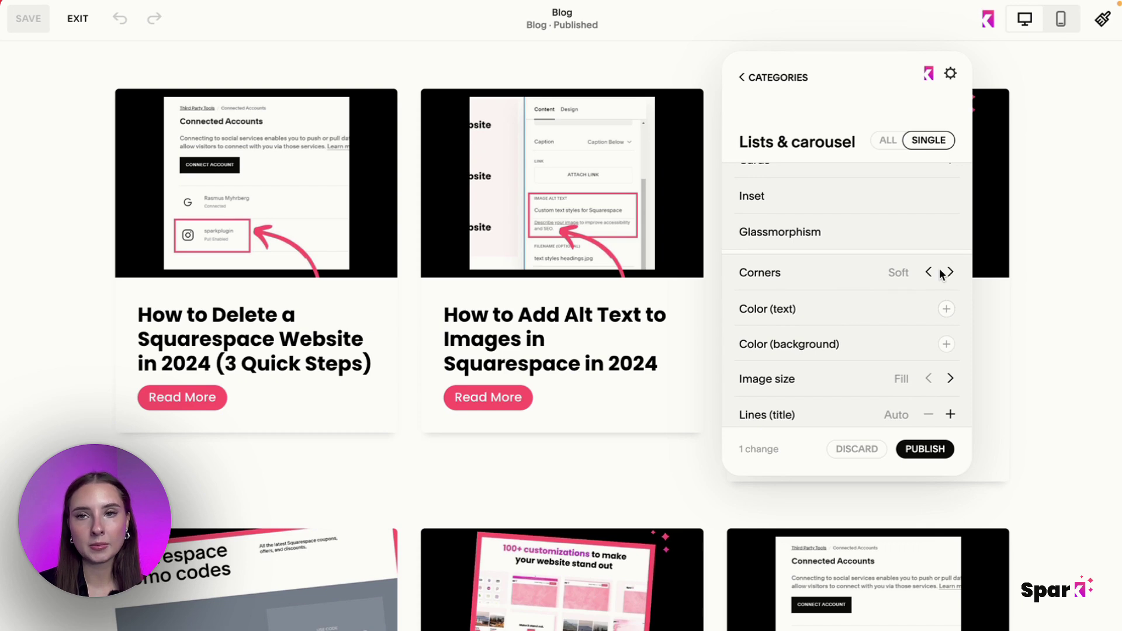
pyautogui.click(949, 273)
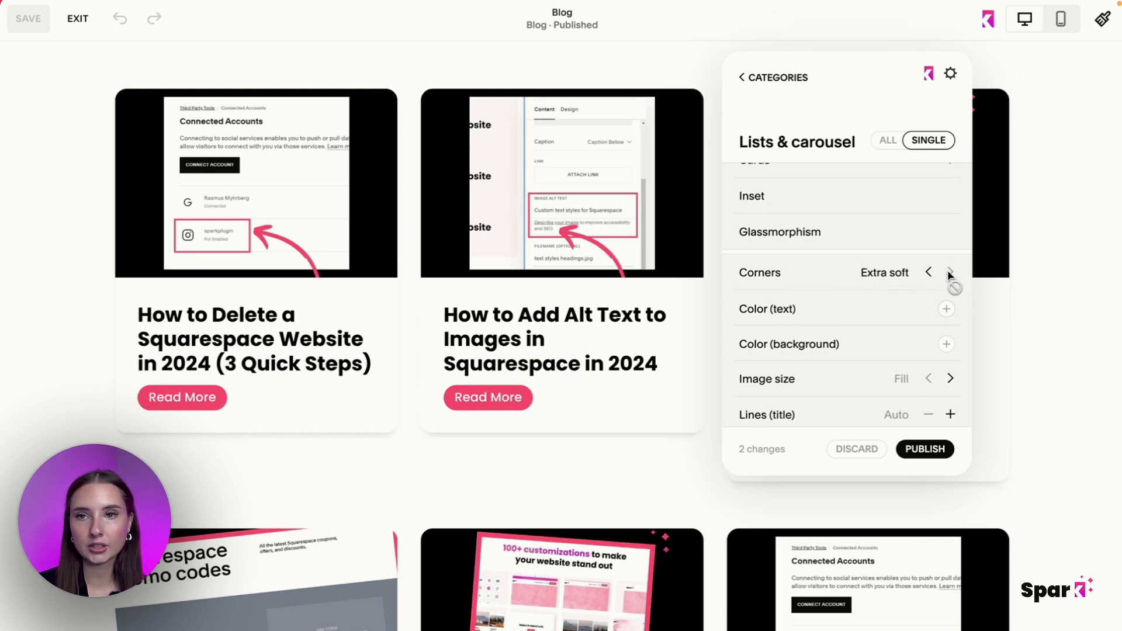
pyautogui.click(929, 273)
# Step: Set the Cards style's text color to the palette's coral pink, #ff576a
pyautogui.scroll(-1, 927, 311)
pyautogui.click(946, 279)
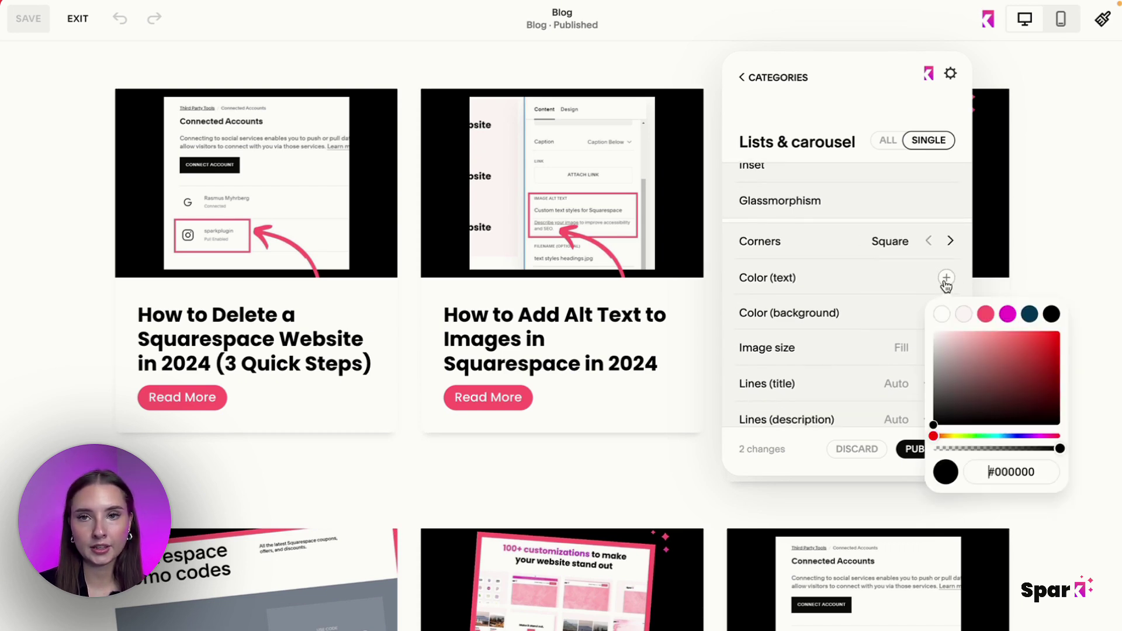
pyautogui.click(985, 314)
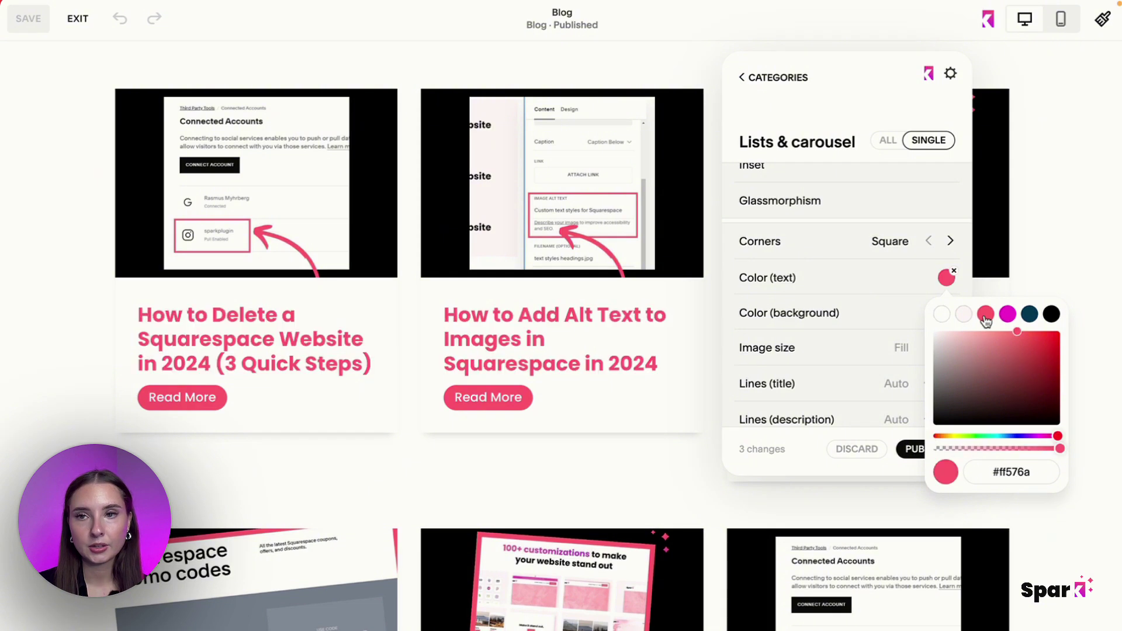
pyautogui.click(885, 282)
# Step: Apply the palette's pale pink as the blog cards' background color
pyautogui.click(947, 313)
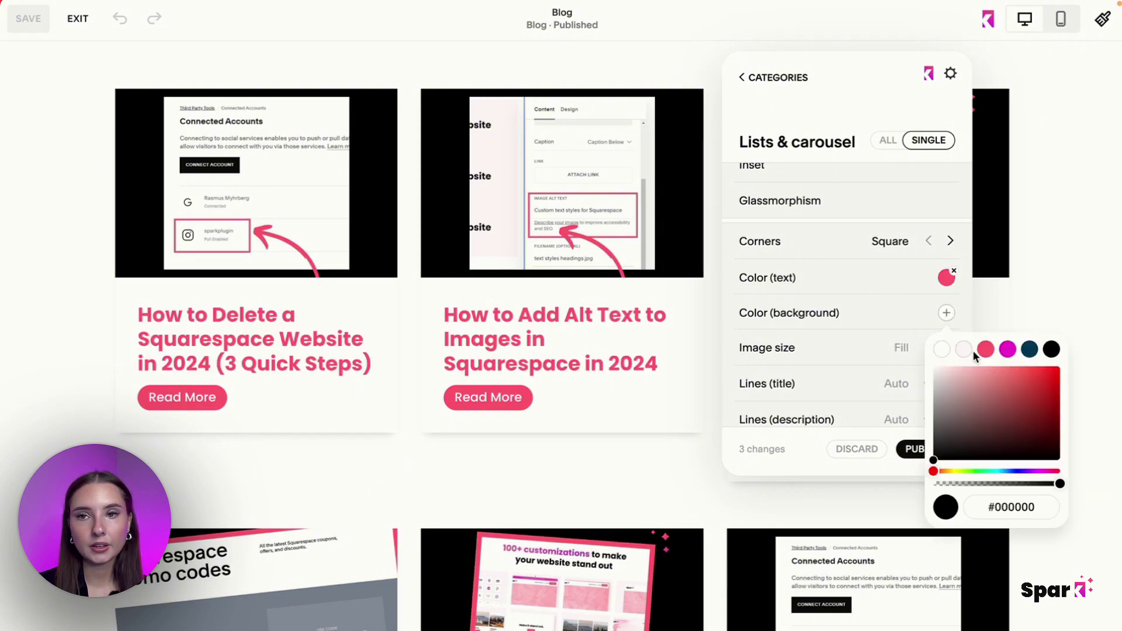
pyautogui.click(964, 350)
pyautogui.click(954, 312)
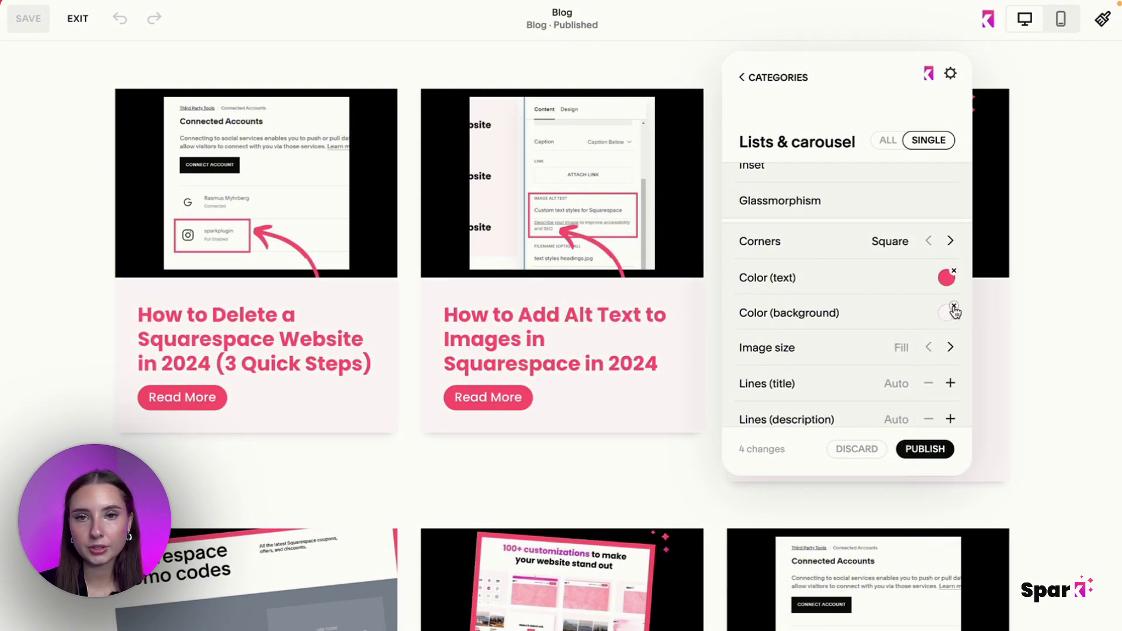
# Step: Clear the blog cards' background color and set their image size to Inset
pyautogui.scroll(-2, 907, 325)
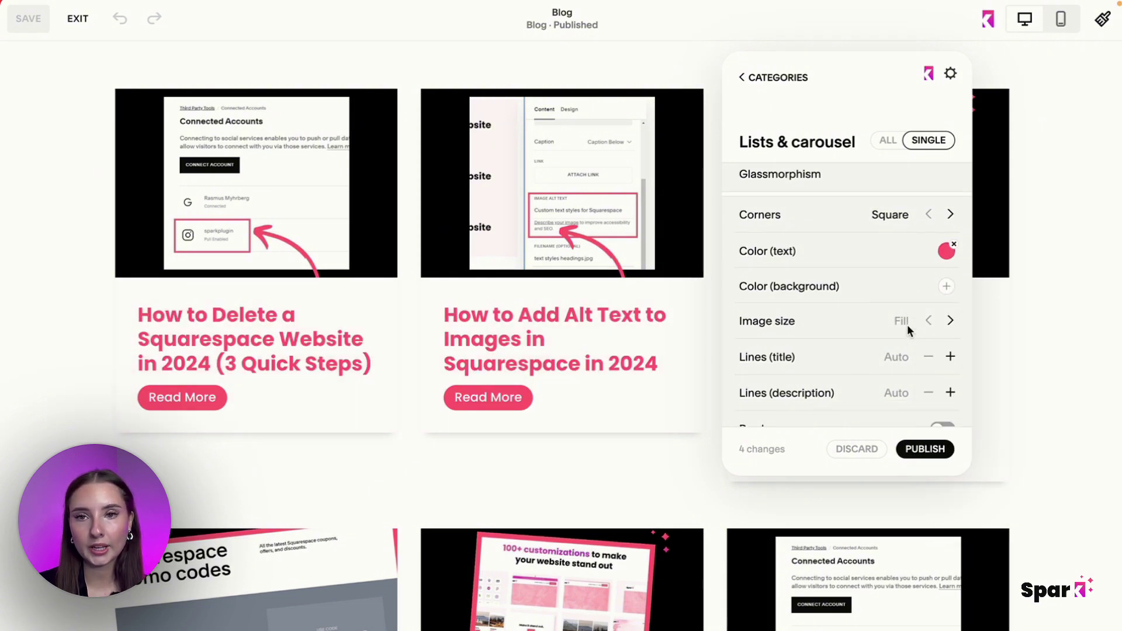
pyautogui.click(950, 309)
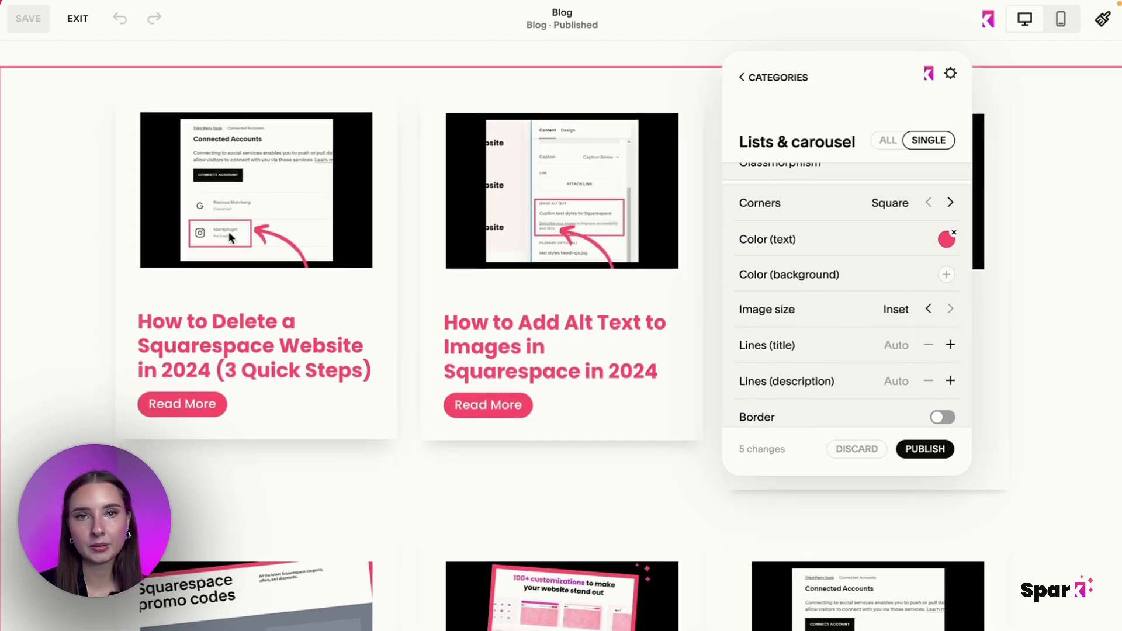
# Step: Try up to five lines for the card titles and limit the titles to one line
pyautogui.scroll(-2, 856, 357)
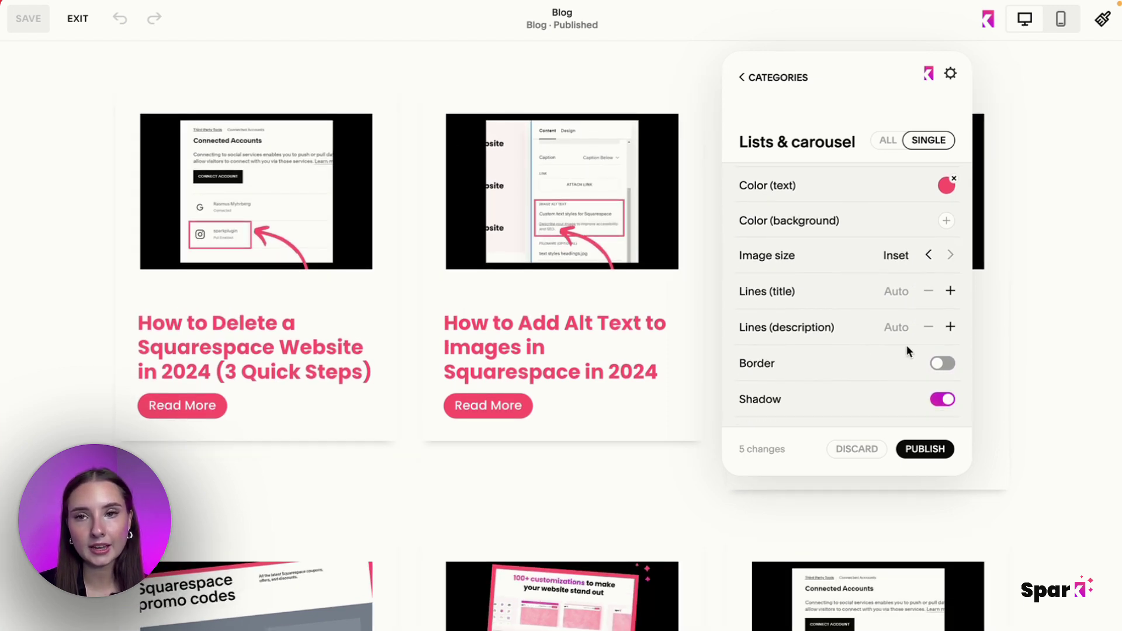
pyautogui.click(950, 291)
pyautogui.click(929, 291)
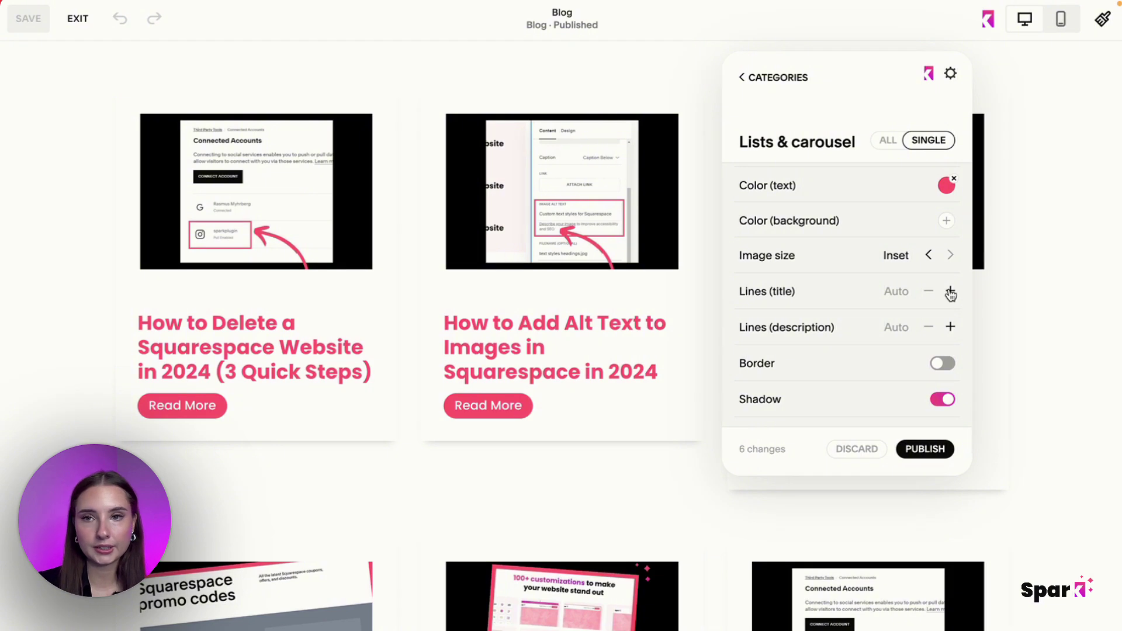
pyautogui.click(950, 291)
pyautogui.click(950, 291)
pyautogui.click(950, 291)
pyautogui.click(950, 290)
pyautogui.click(950, 291)
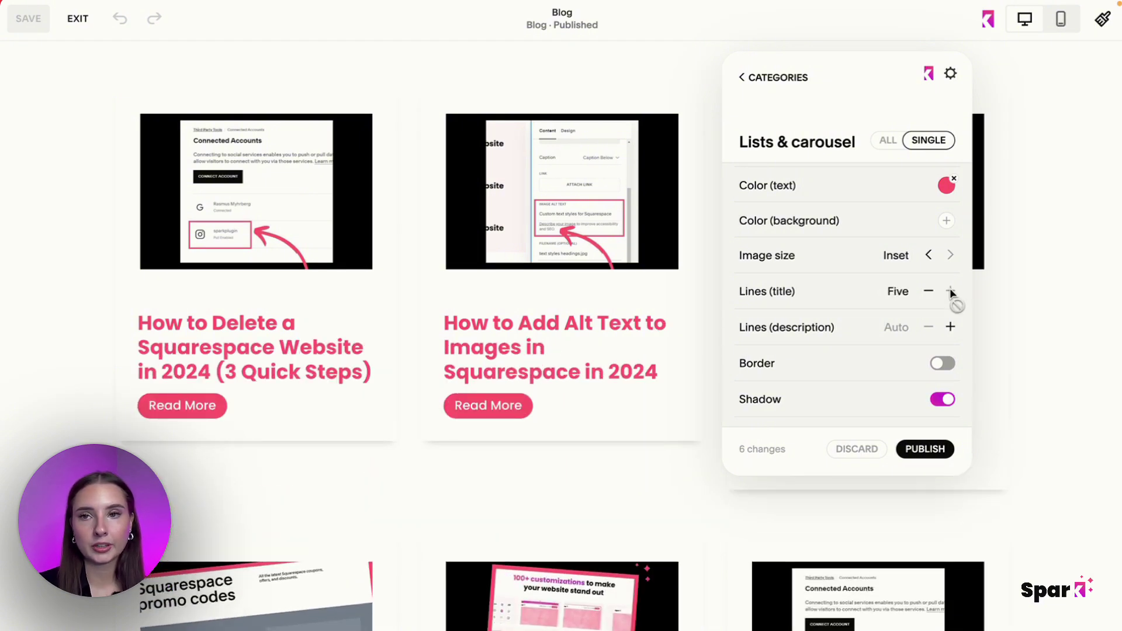
pyautogui.click(928, 291)
pyautogui.click(928, 291)
pyautogui.click(928, 291)
pyautogui.click(928, 291)
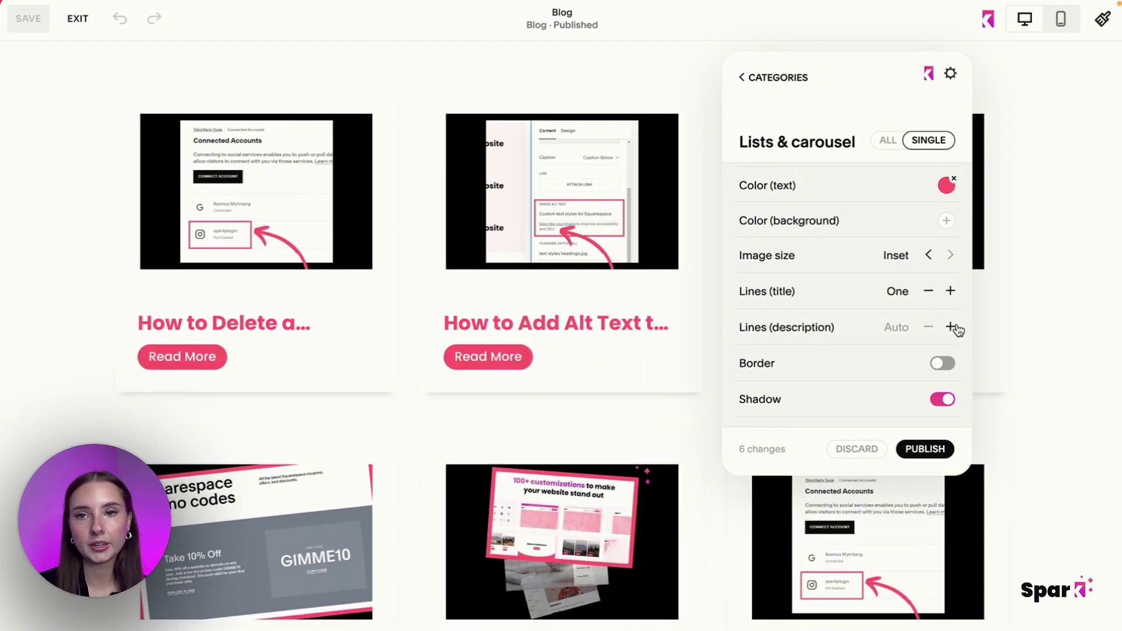
# Step: Try a three-line limit on the card descriptions and return the setting to Auto
pyautogui.click(933, 328)
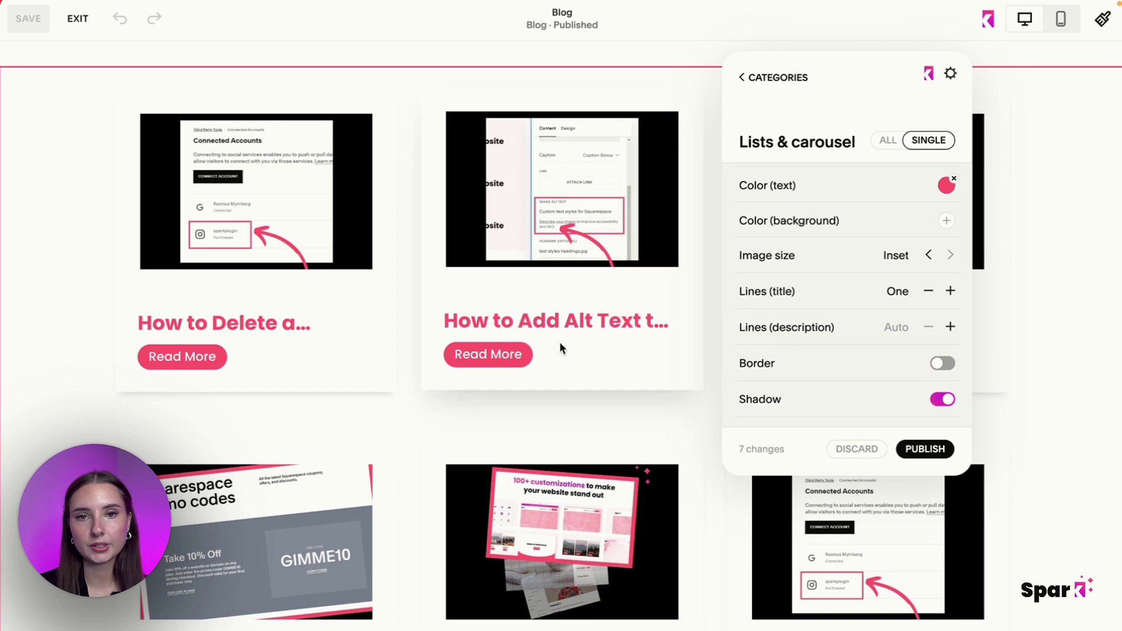
pyautogui.click(950, 327)
pyautogui.click(949, 328)
pyautogui.click(949, 327)
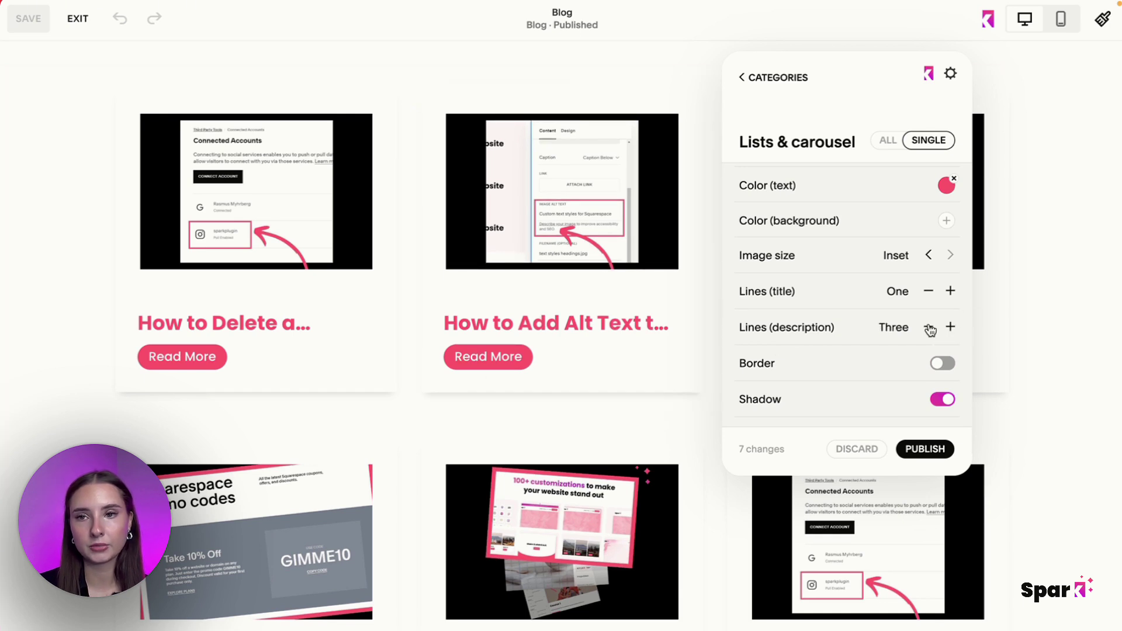
pyautogui.click(930, 329)
# Step: Turn the blog cards' shadow off and back on to compare the look
pyautogui.scroll(-2, 932, 379)
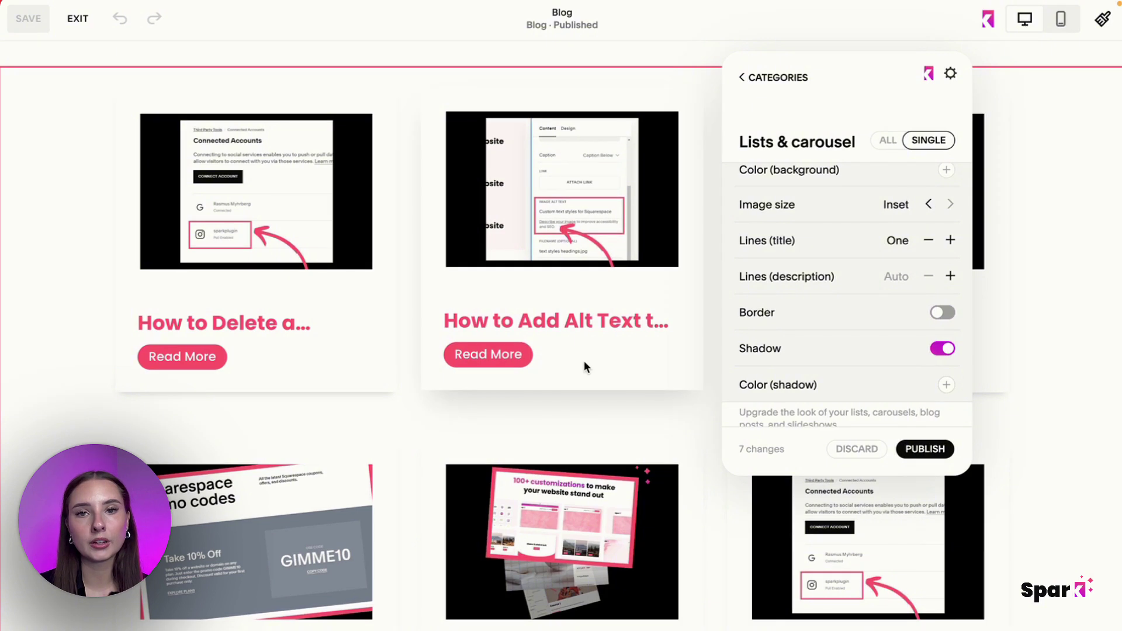
pyautogui.click(942, 347)
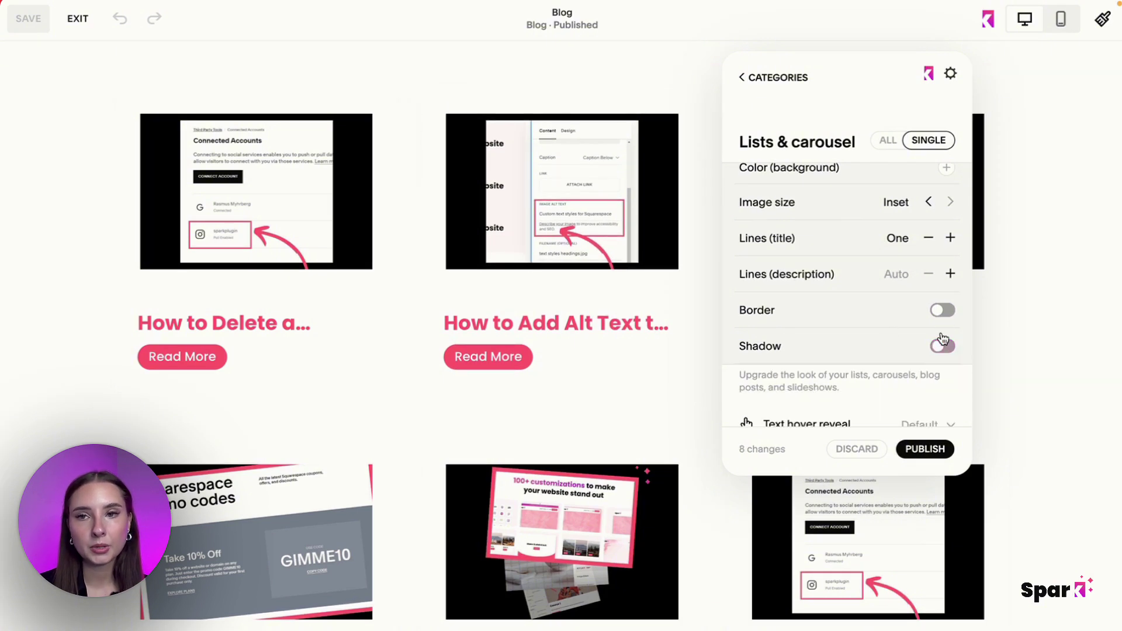
pyautogui.click(942, 346)
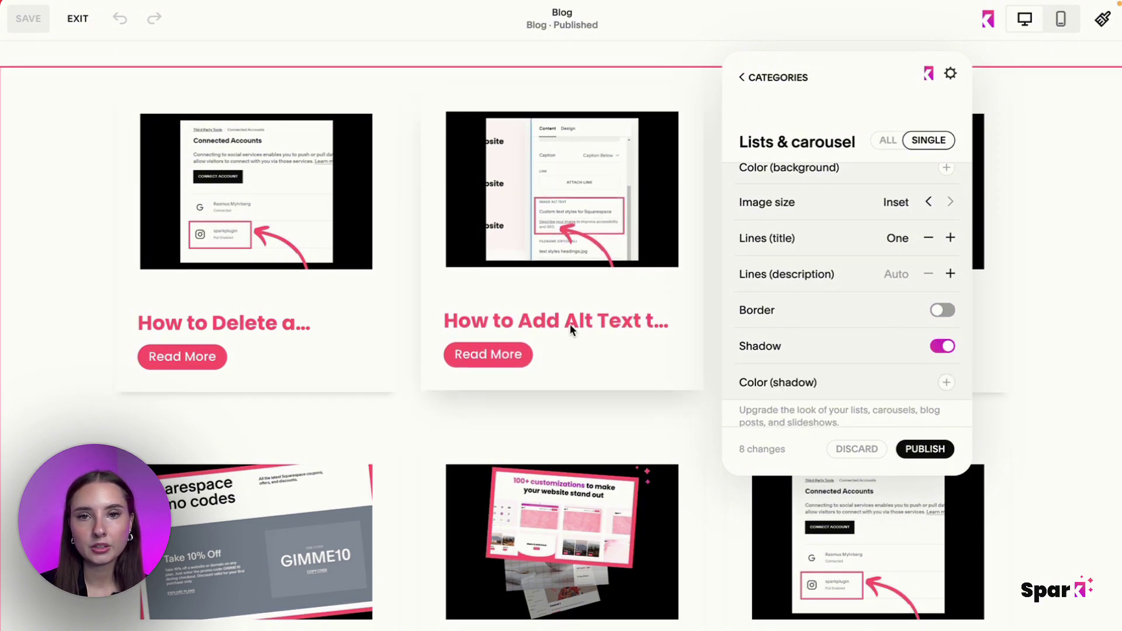
# Step: Turn on the blog cards' border, try the palette's coral pink #ff576a as its color, and clear that color
pyautogui.click(943, 310)
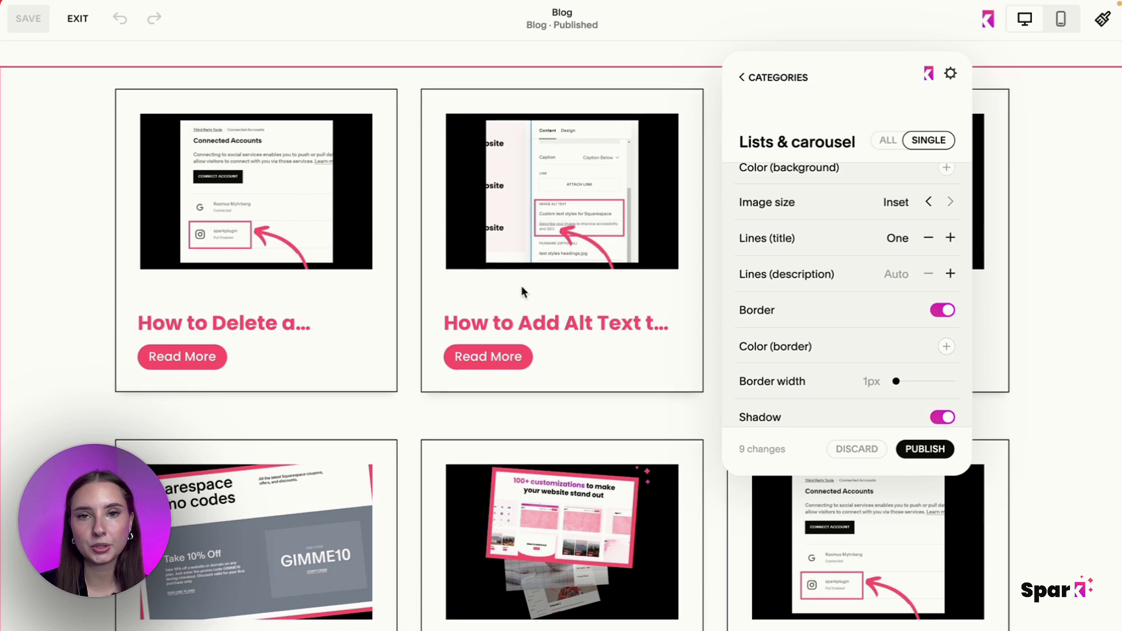
pyautogui.click(946, 346)
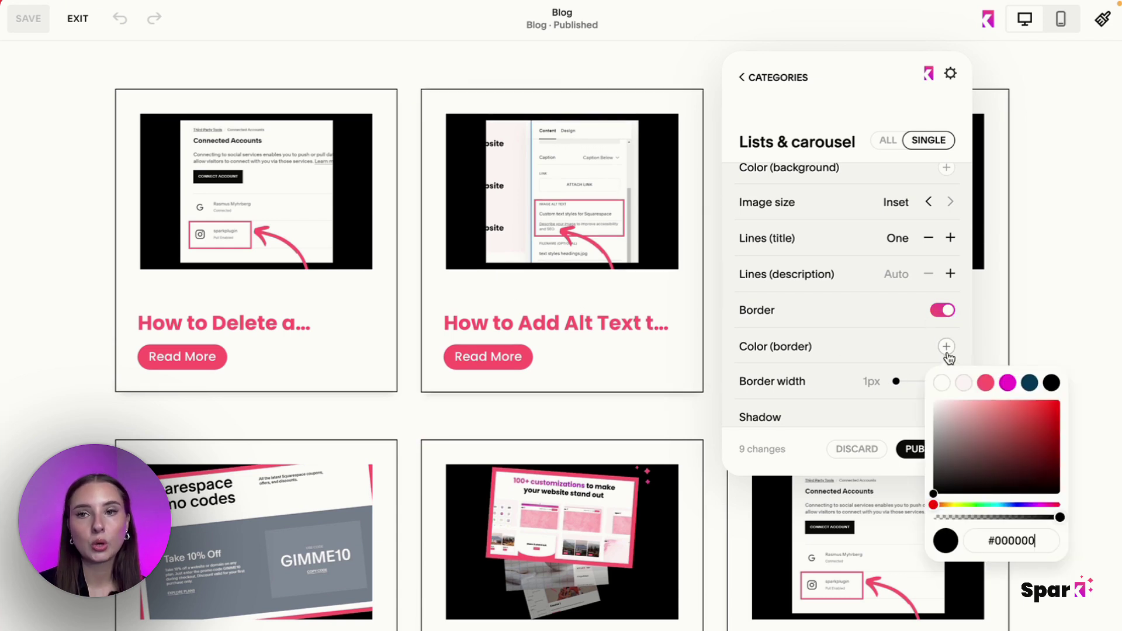
pyautogui.click(985, 384)
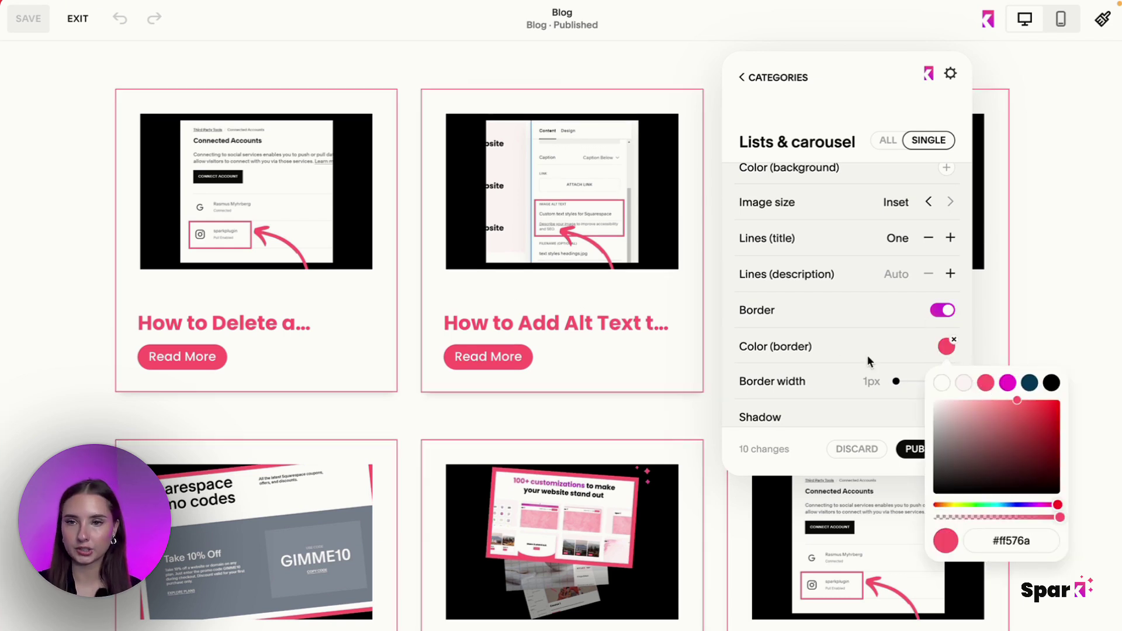
pyautogui.press('Escape')
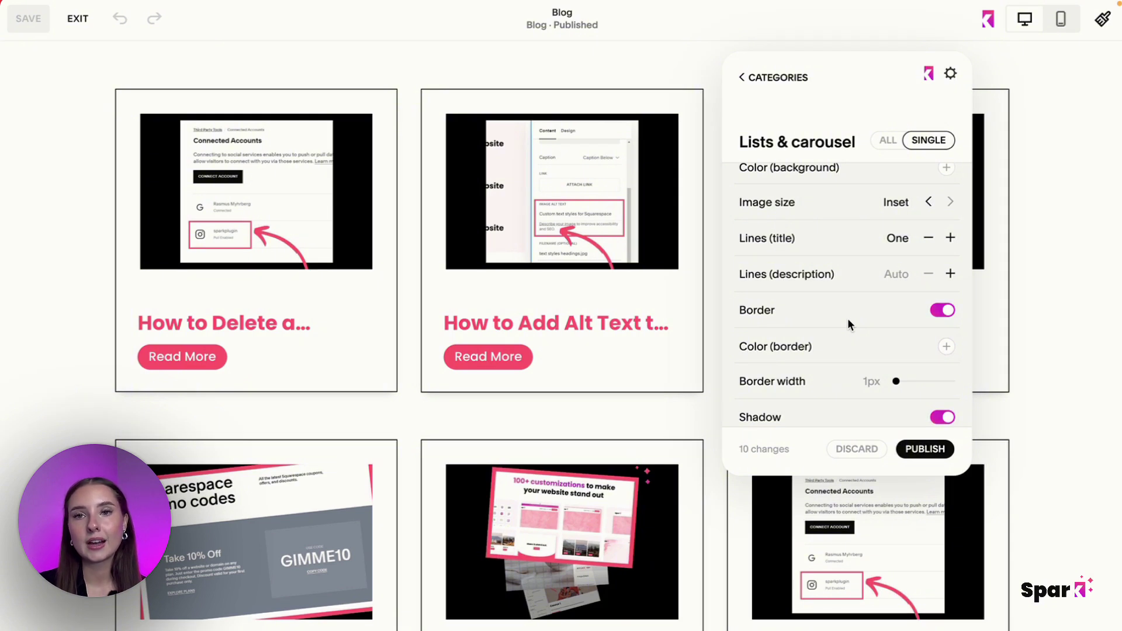
pyautogui.scroll(-3, 847, 323)
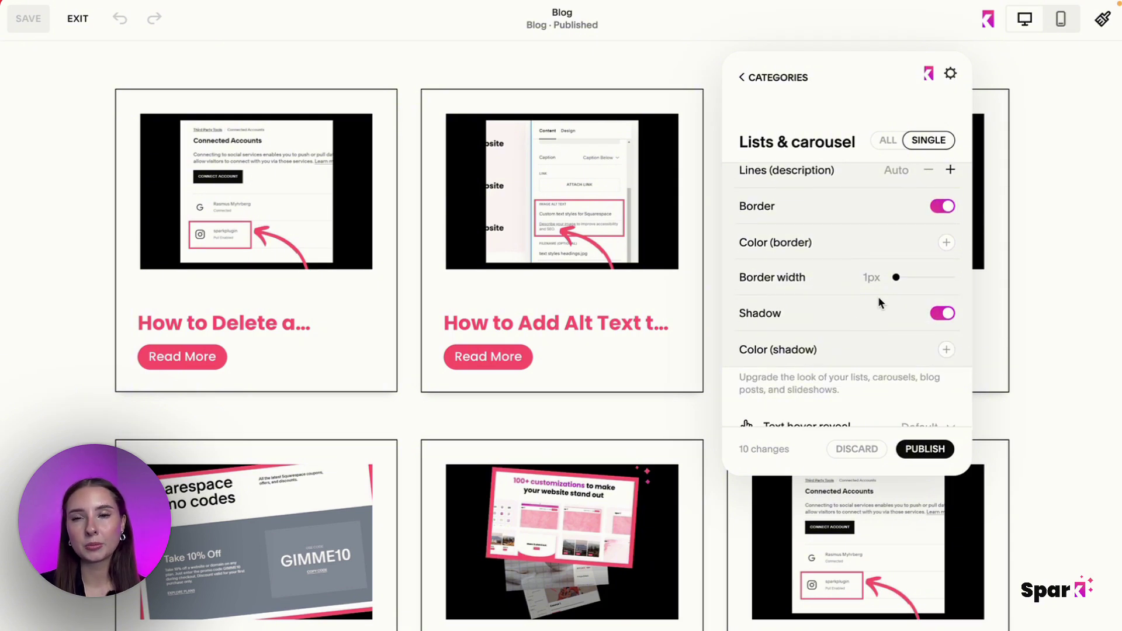
# Step: Open the blog section's format settings and try the Side By Side Blog layout
pyautogui.scroll(5, 878, 296)
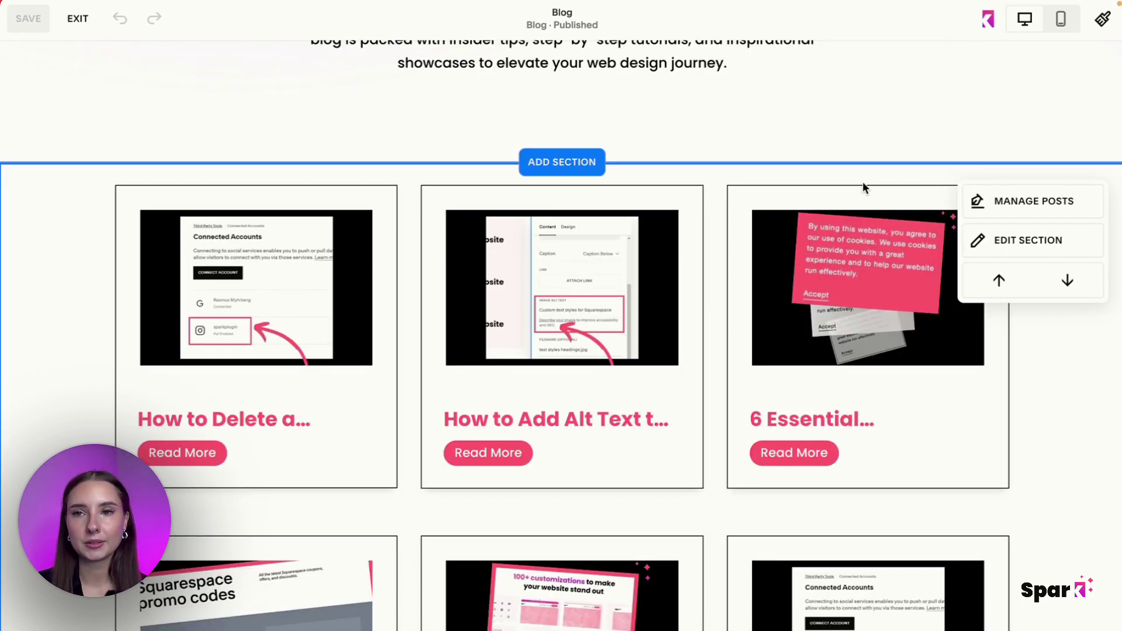
pyautogui.click(1001, 250)
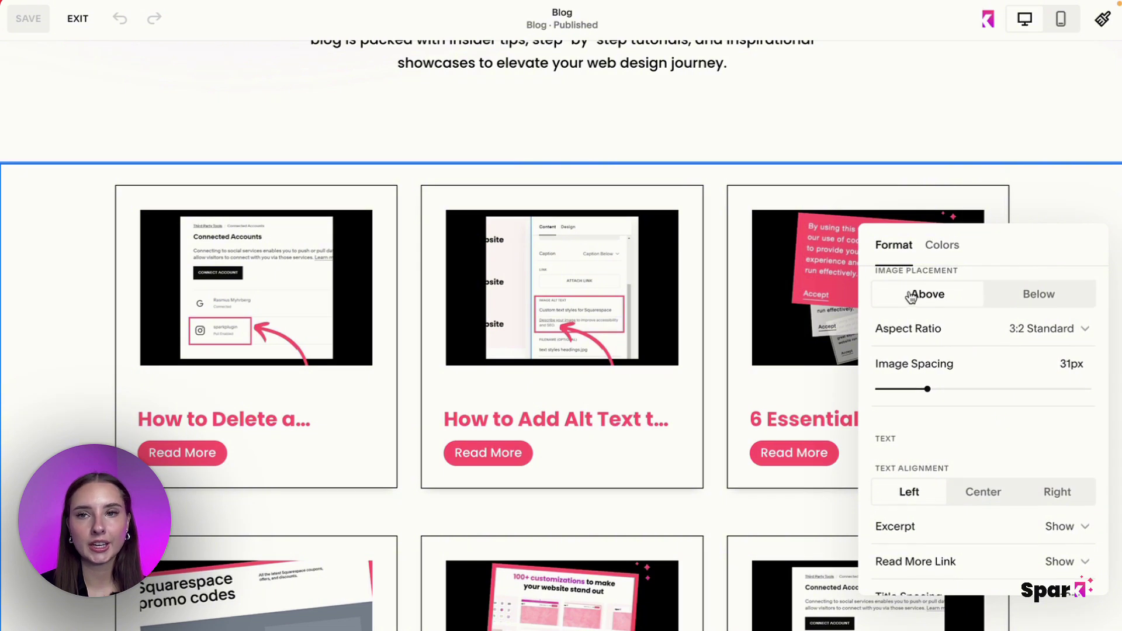
pyautogui.scroll(5, 912, 298)
pyautogui.click(942, 325)
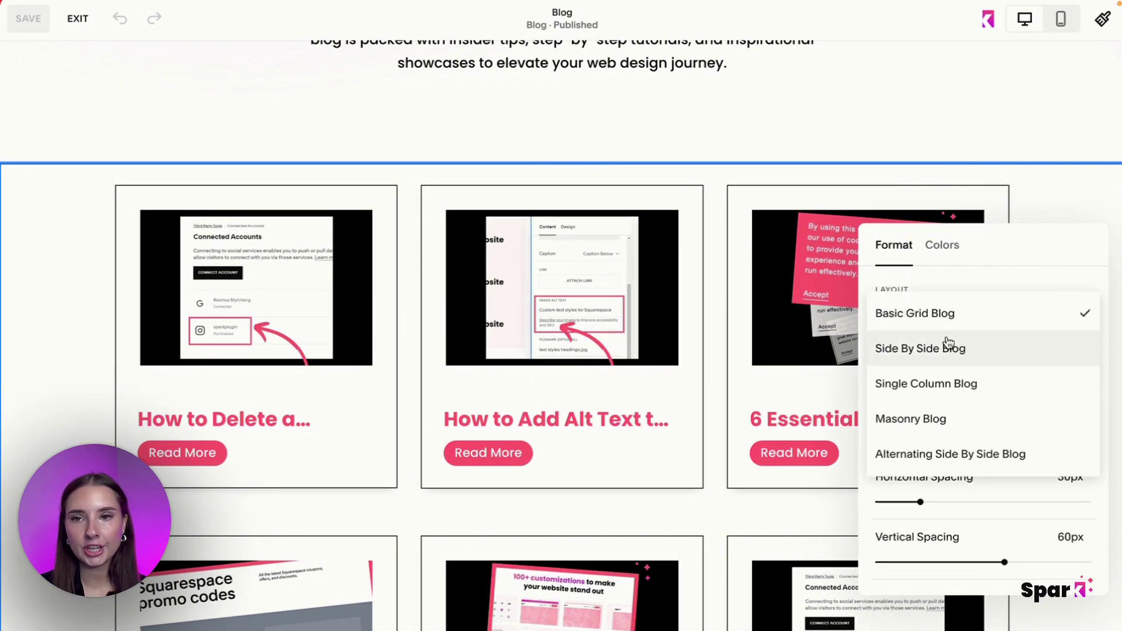
pyautogui.click(946, 354)
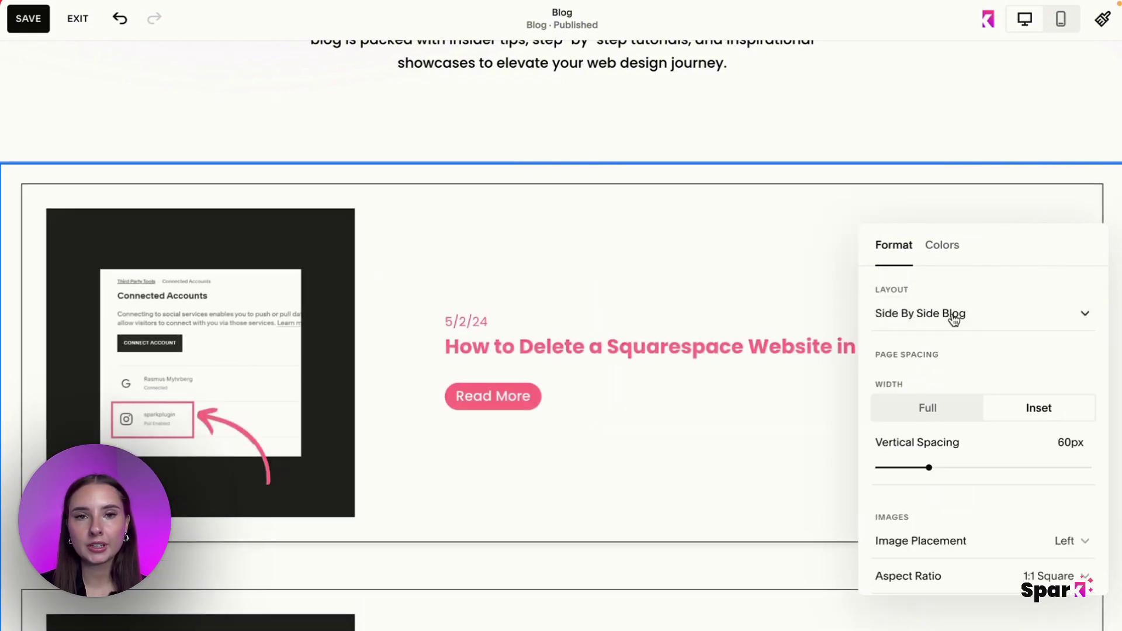
# Step: Try the Masonry Blog layout on the blog section and return to Basic Grid Blog
pyautogui.click(954, 319)
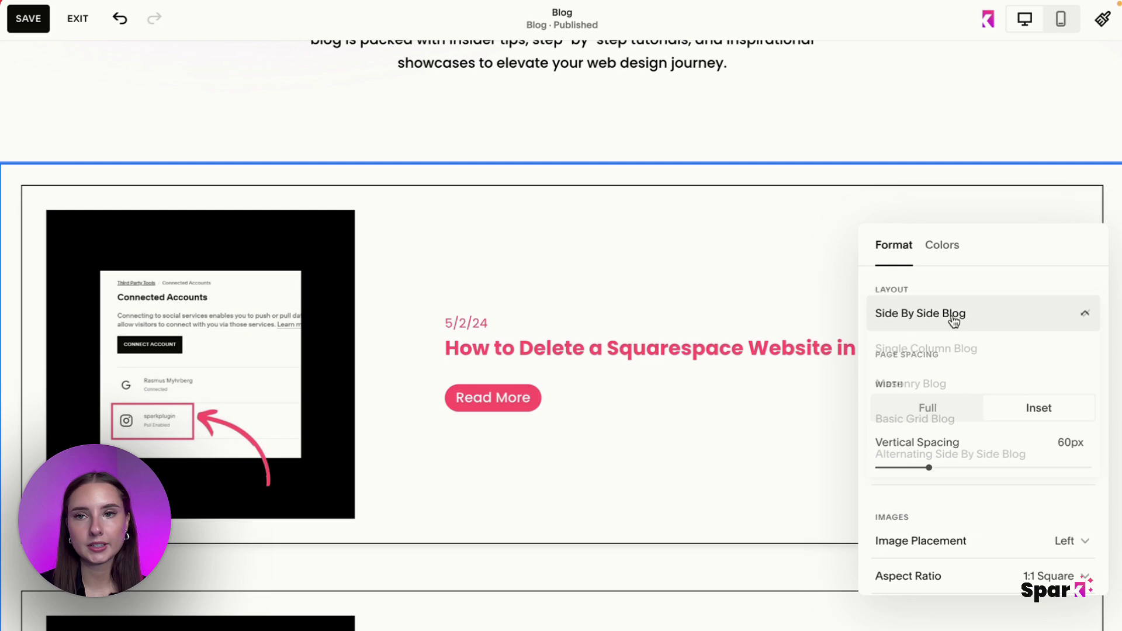
pyautogui.click(949, 373)
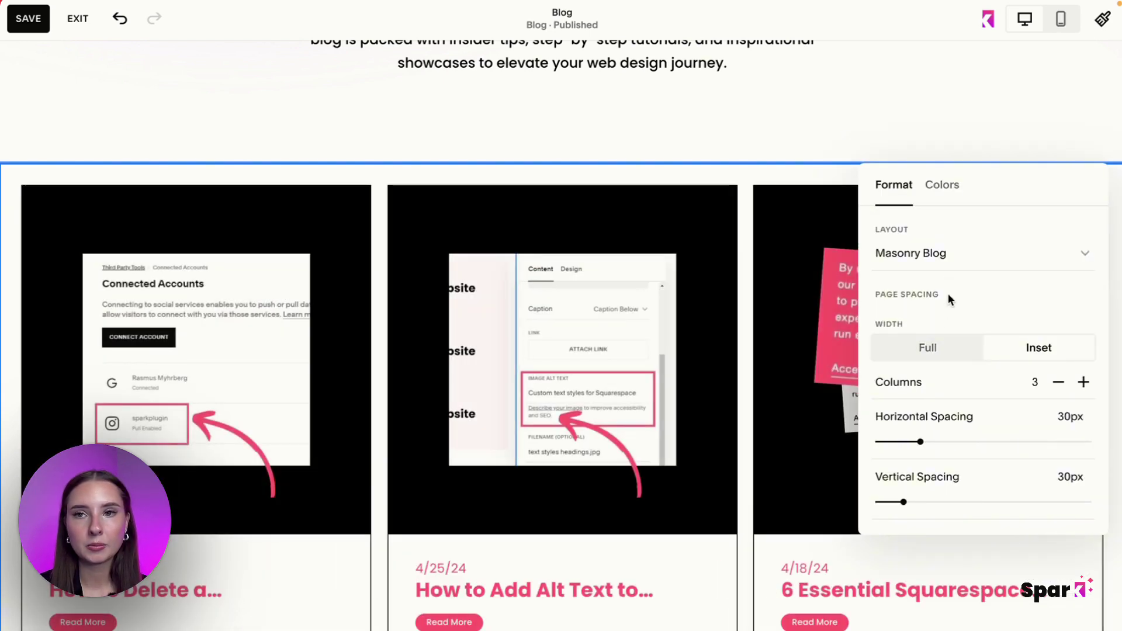
pyautogui.click(943, 267)
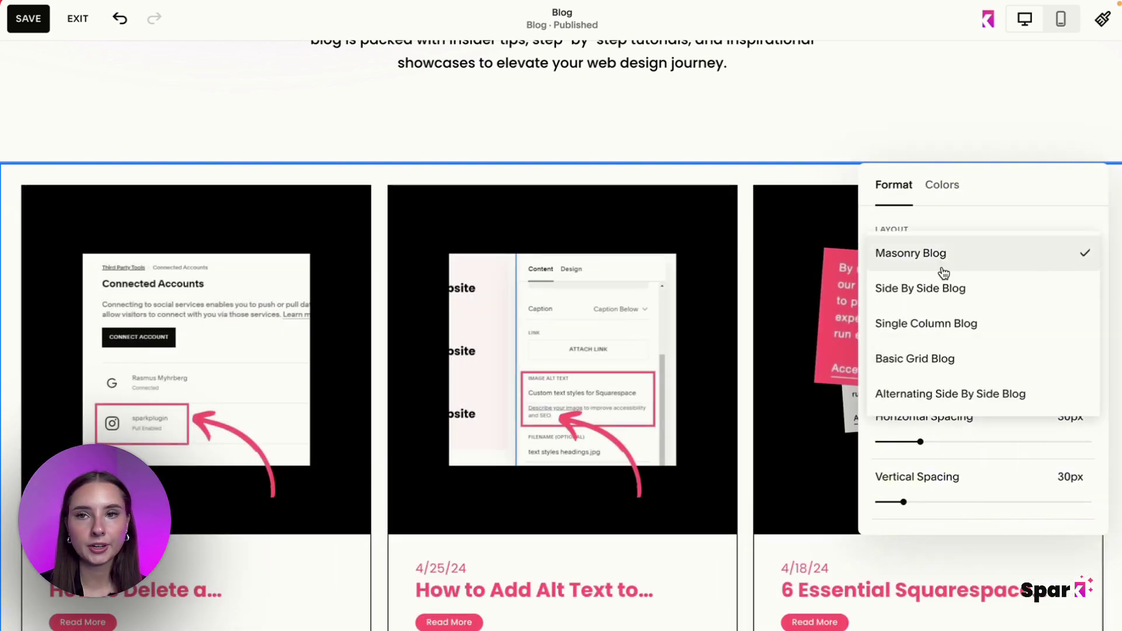
pyautogui.click(953, 359)
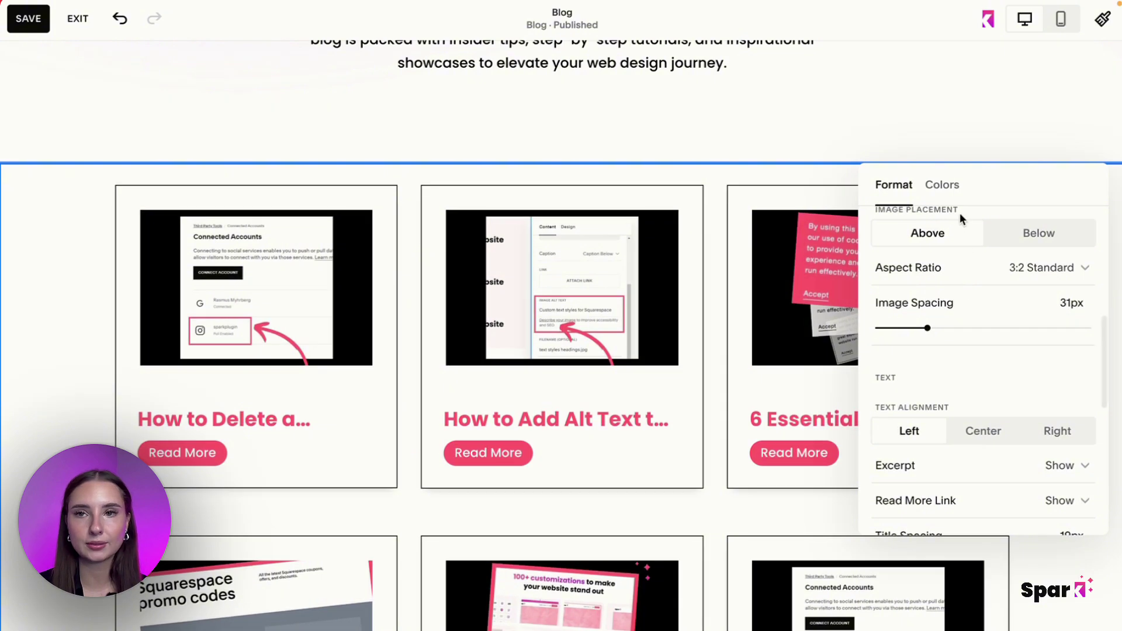
# Step: Switch the blog section to the Alternating Side By Side Blog layout and look through the restyled posts
pyautogui.scroll(5, 960, 213)
pyautogui.scroll(1, 951, 231)
pyautogui.click(952, 253)
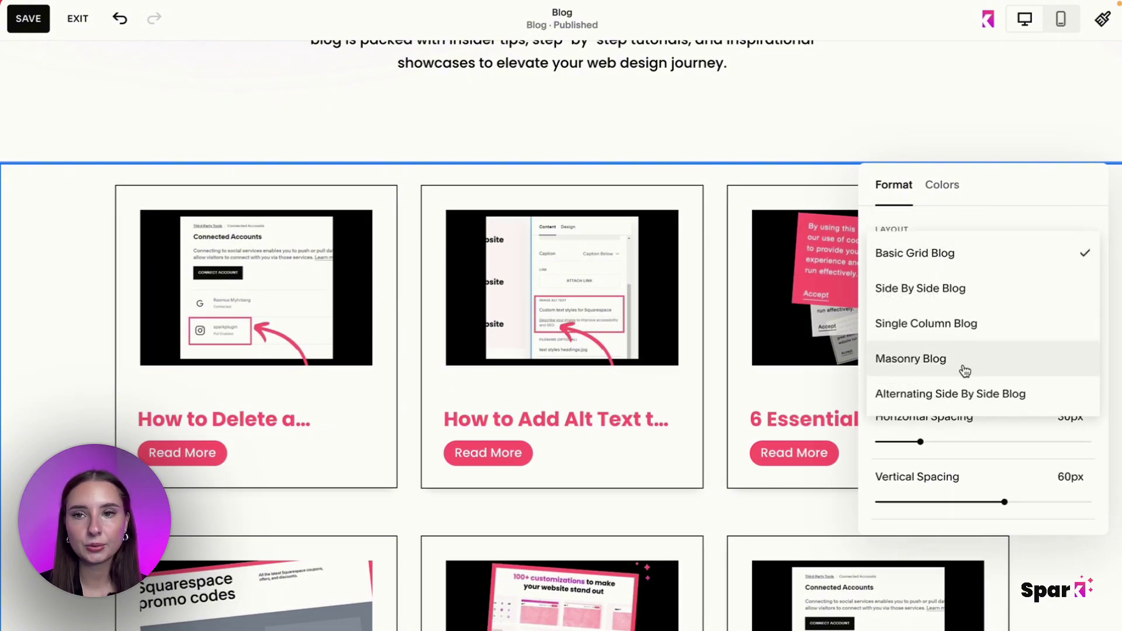
pyautogui.click(959, 392)
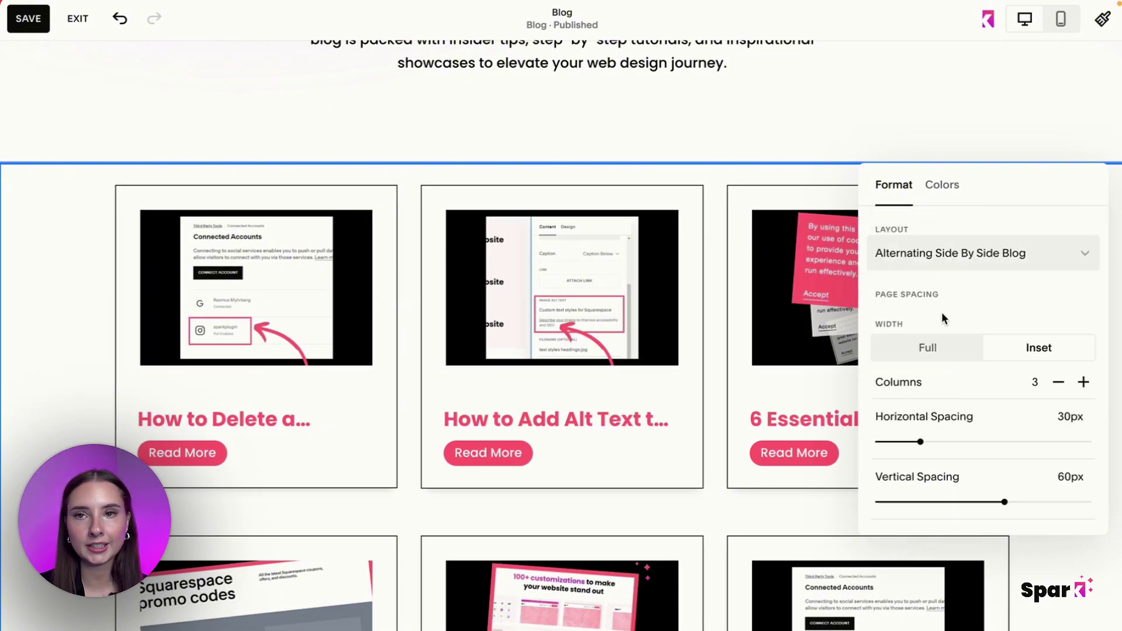
pyautogui.scroll(-20, 599, 487)
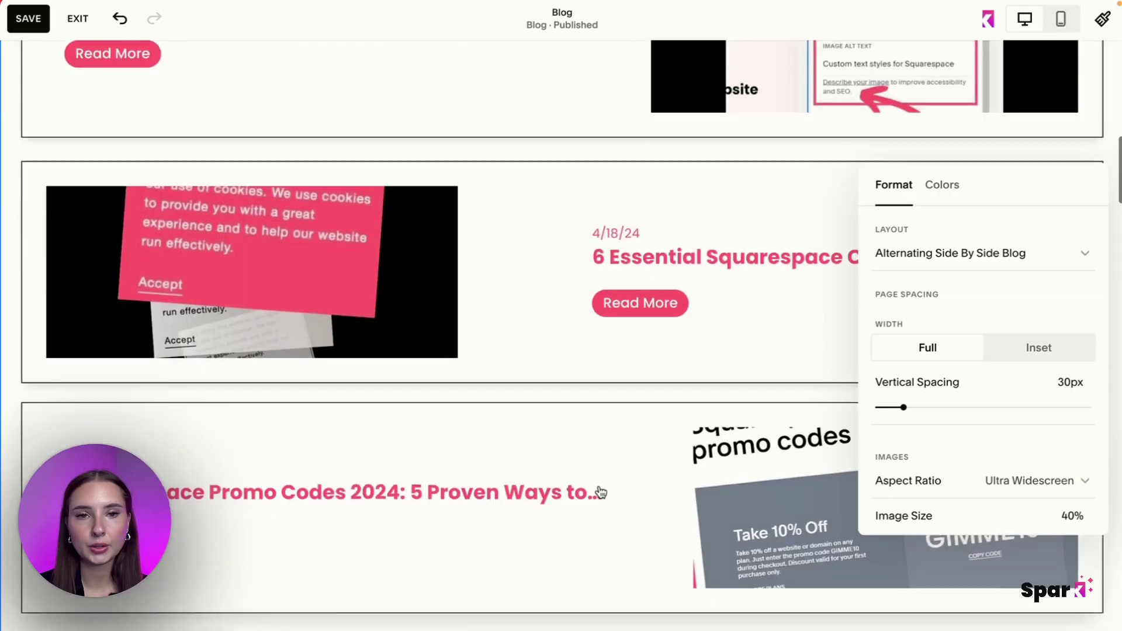